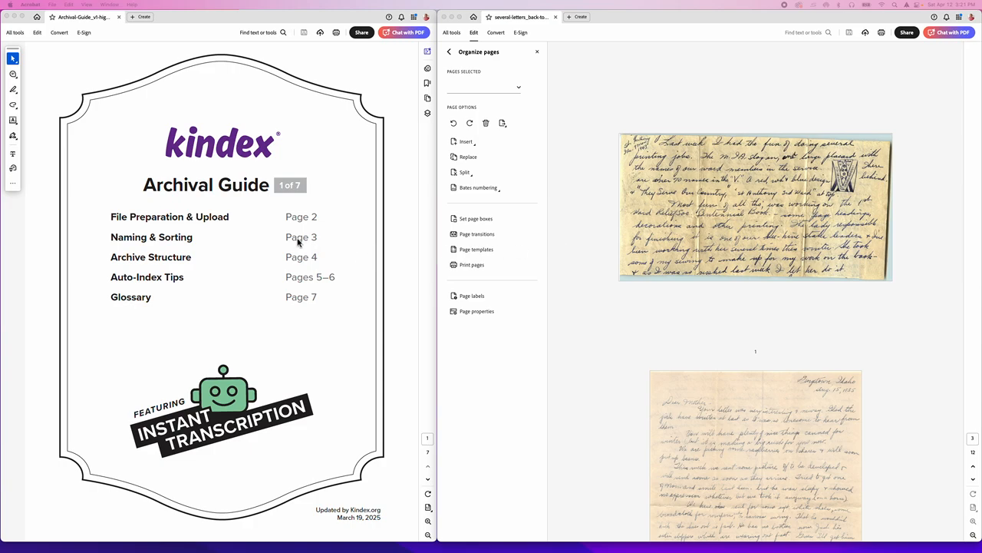
Examine the collection, subcollection and record definitions in the Glossary on page 7 of the Archival Guide
scroll(313, 237, down, 1)
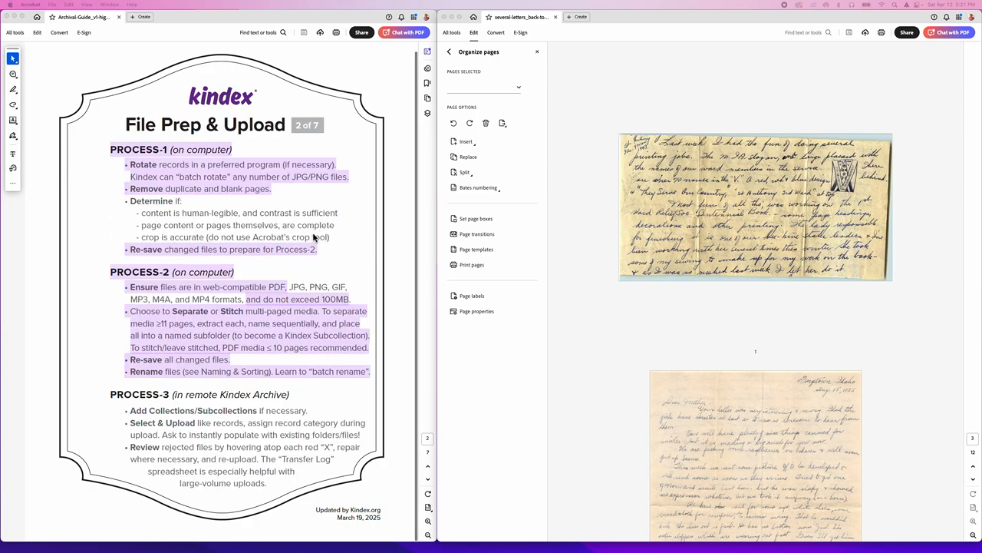
scroll(313, 237, down, 2)
scroll(313, 237, down, 3)
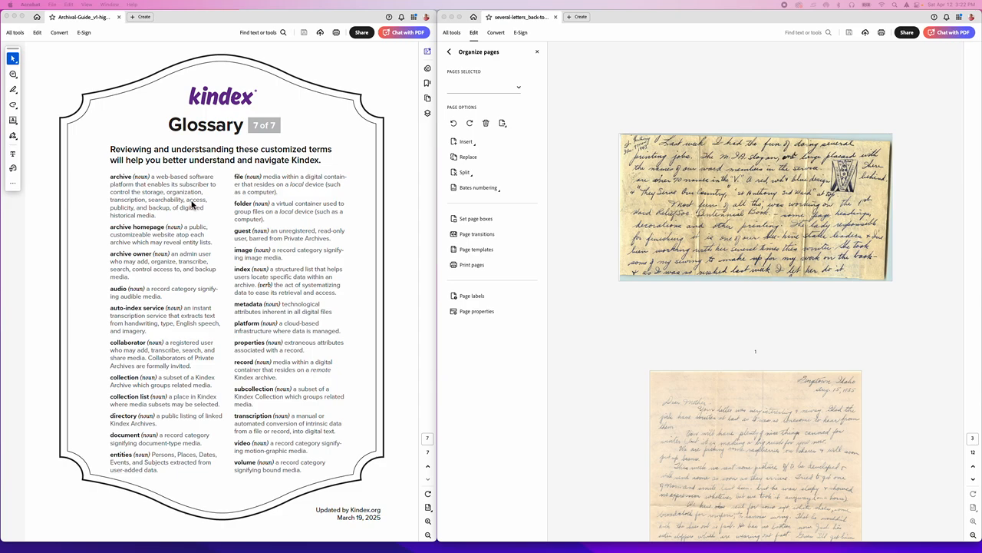
click(122, 379)
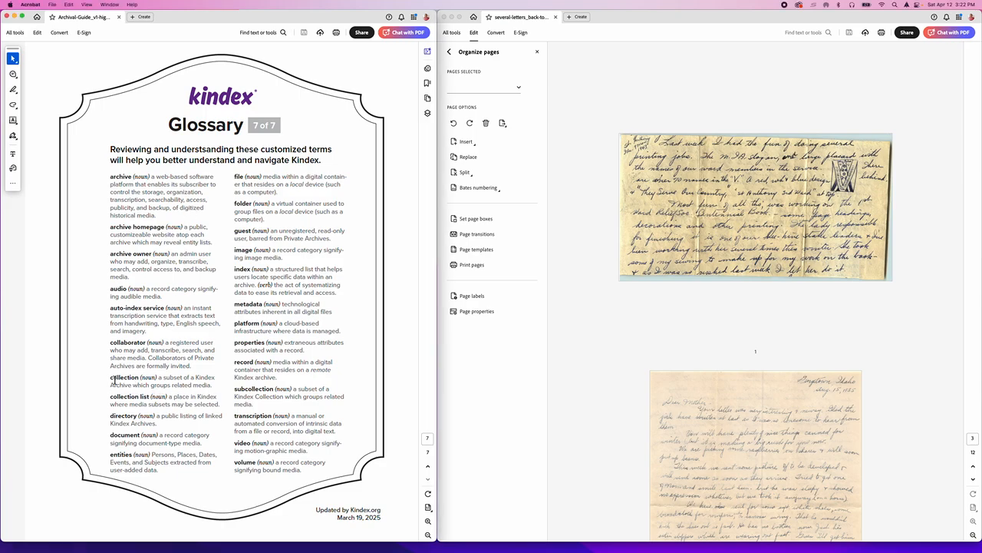
drag(113, 379, 211, 386)
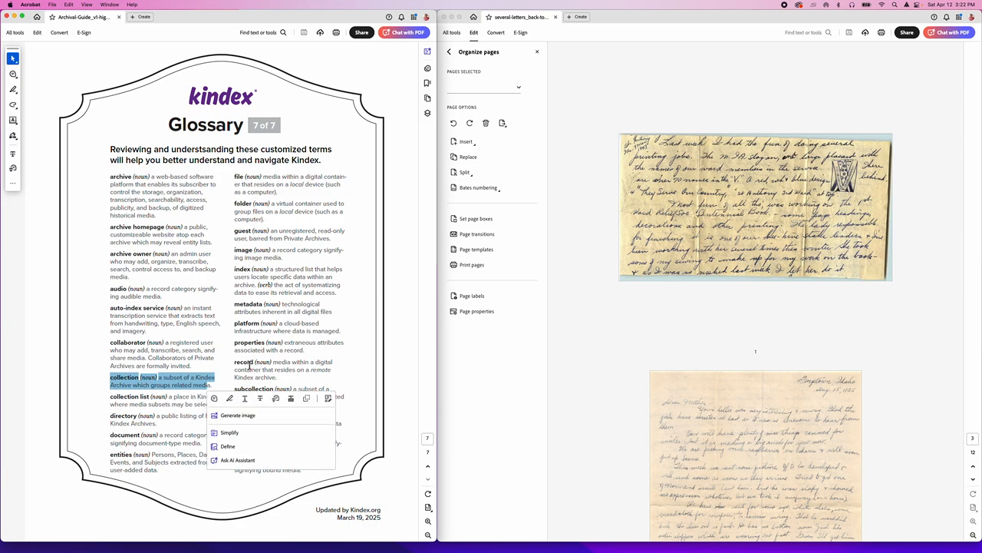
click(329, 342)
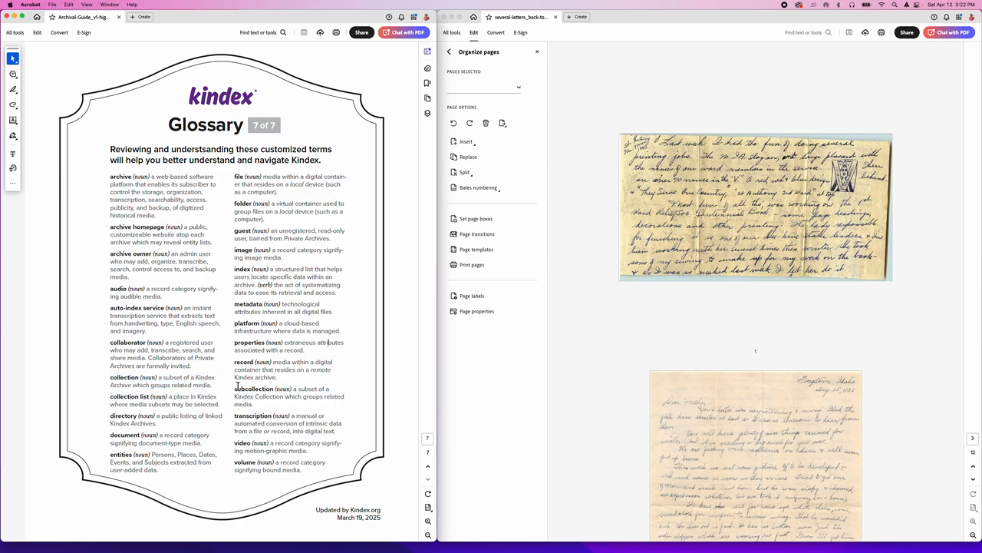
drag(237, 387, 258, 406)
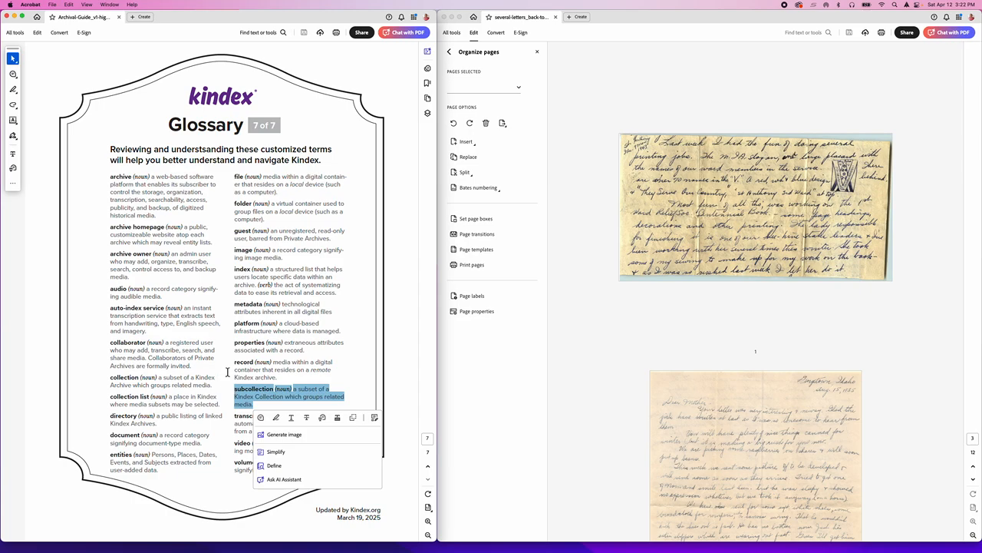
drag(235, 366, 281, 379)
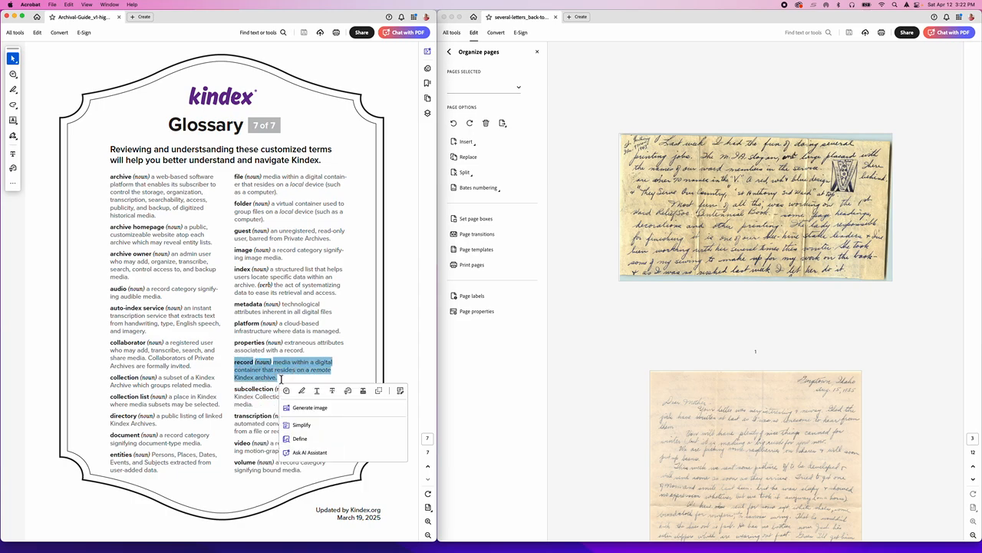
click(281, 379)
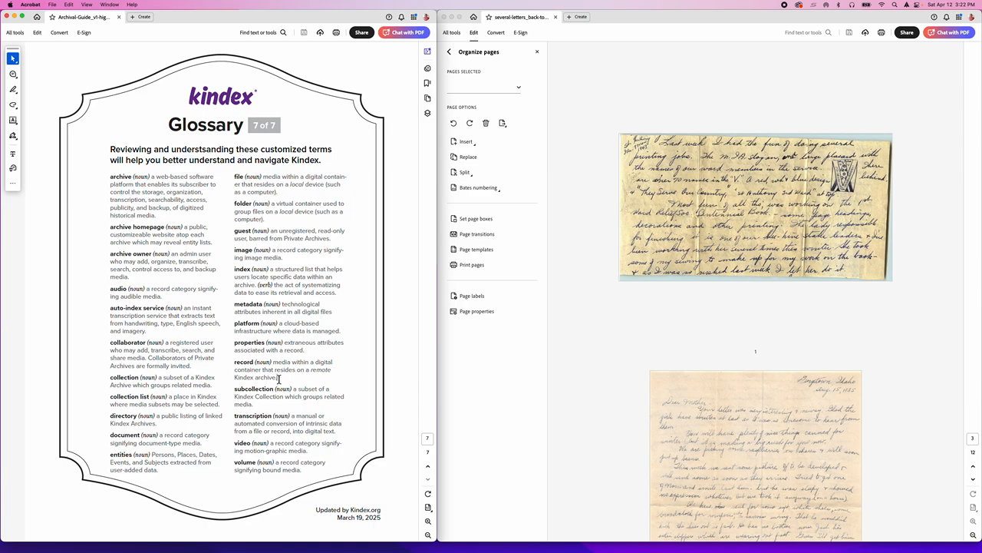
drag(110, 377, 254, 403)
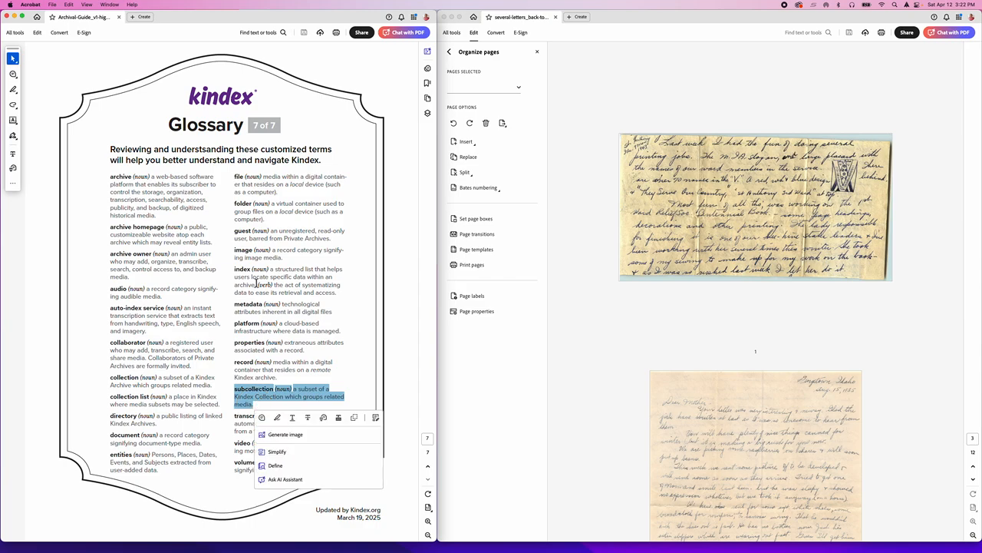
Examine the Glossary definitions of folder, file and archive, including the "local device" wording
click(246, 208)
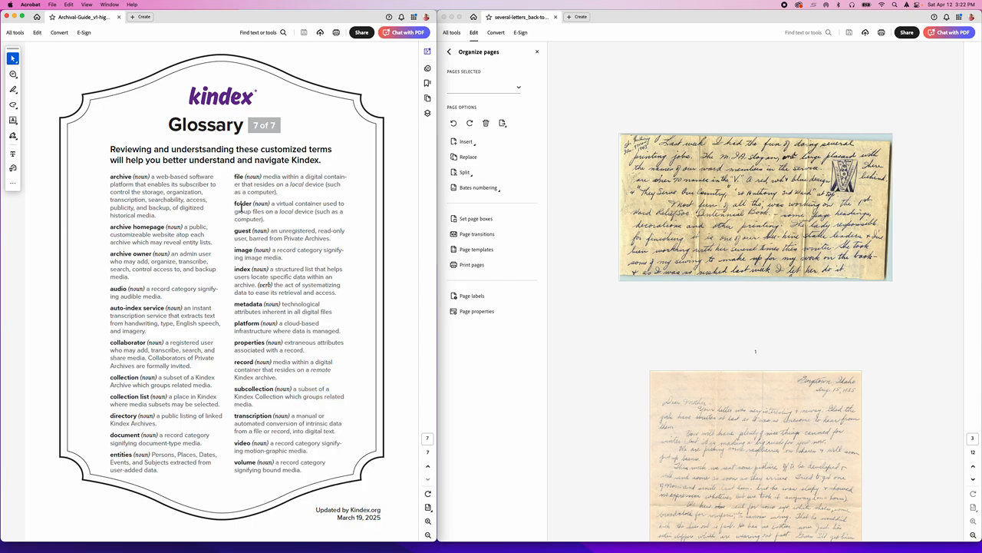
drag(237, 207, 268, 221)
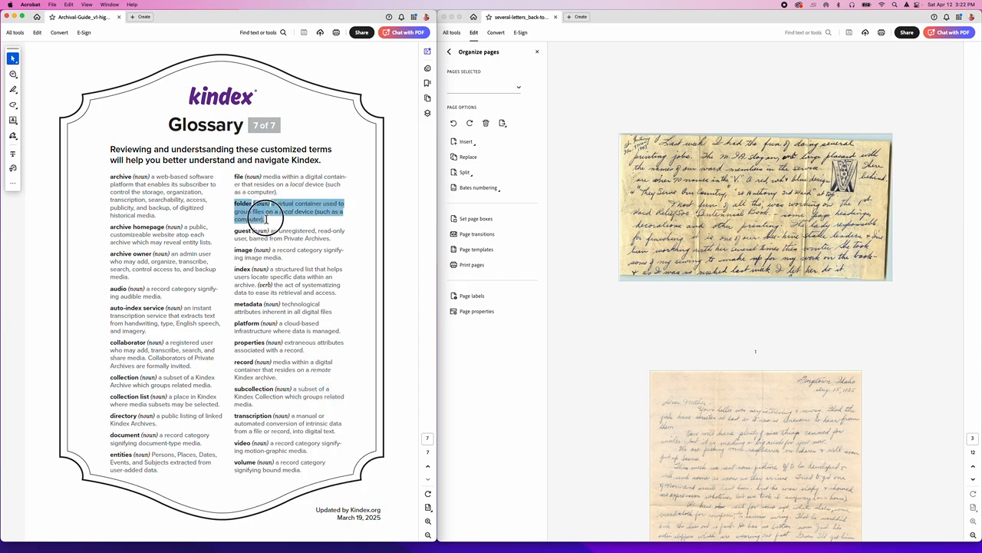
click(268, 221)
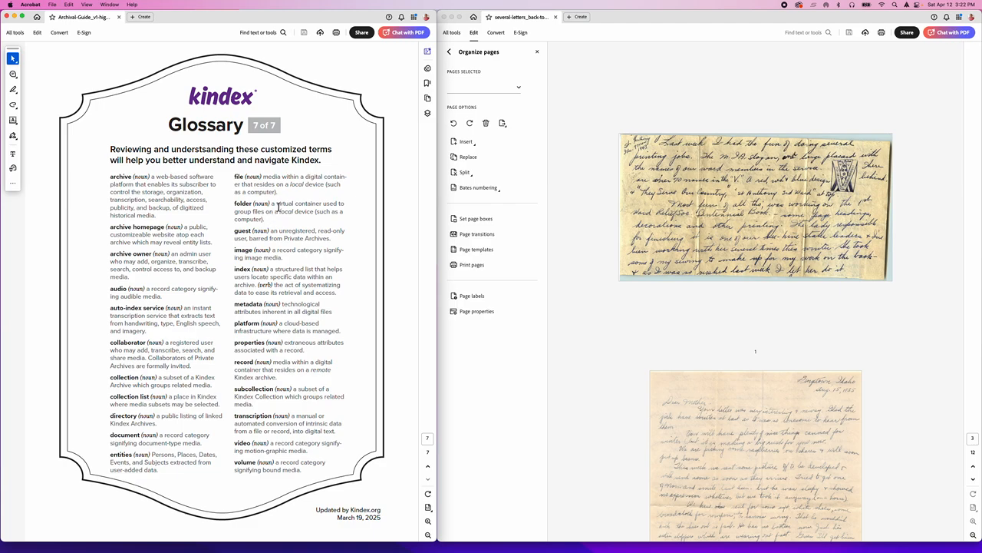
drag(280, 215, 298, 214)
click(301, 216)
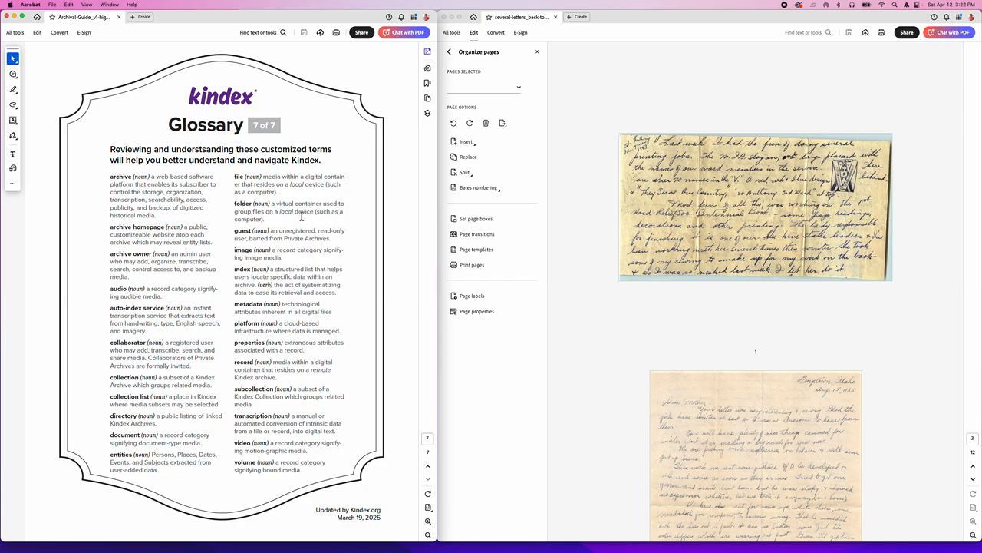
drag(282, 186, 325, 184)
click(281, 194)
drag(109, 177, 155, 217)
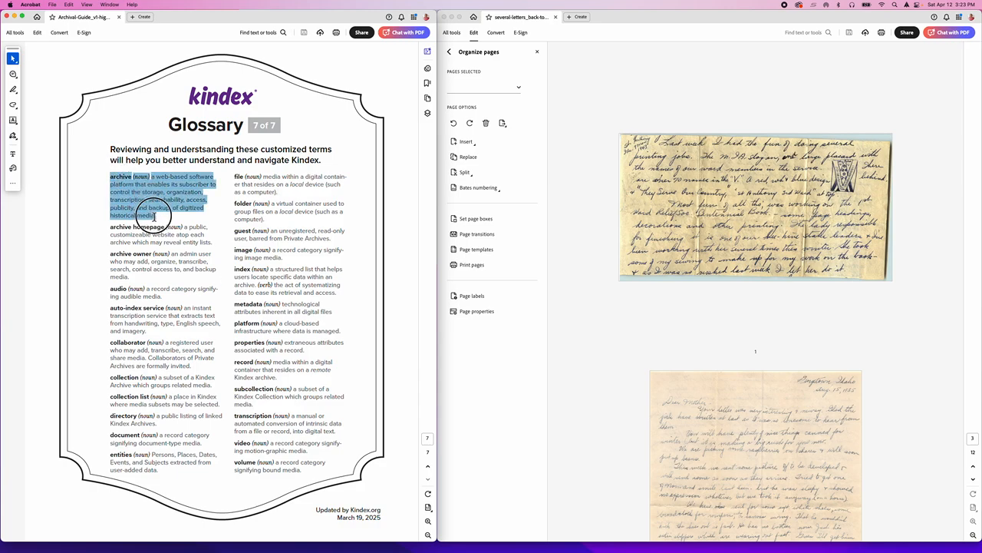
click(185, 221)
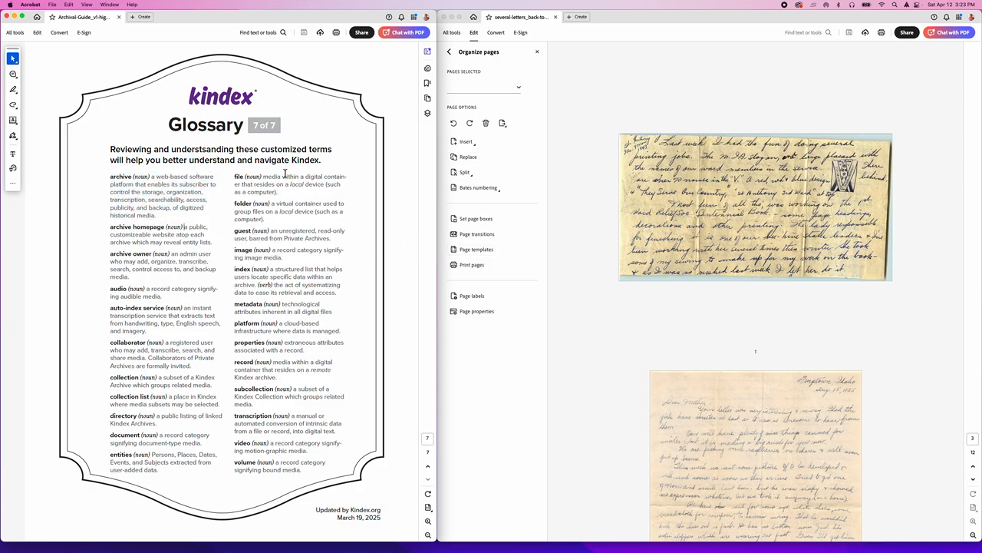
Return the guide to page 2, File Prep & Upload, and look over the opening pages of the letters PDF
scroll(281, 188, up, 5)
scroll(300, 220, up, 2)
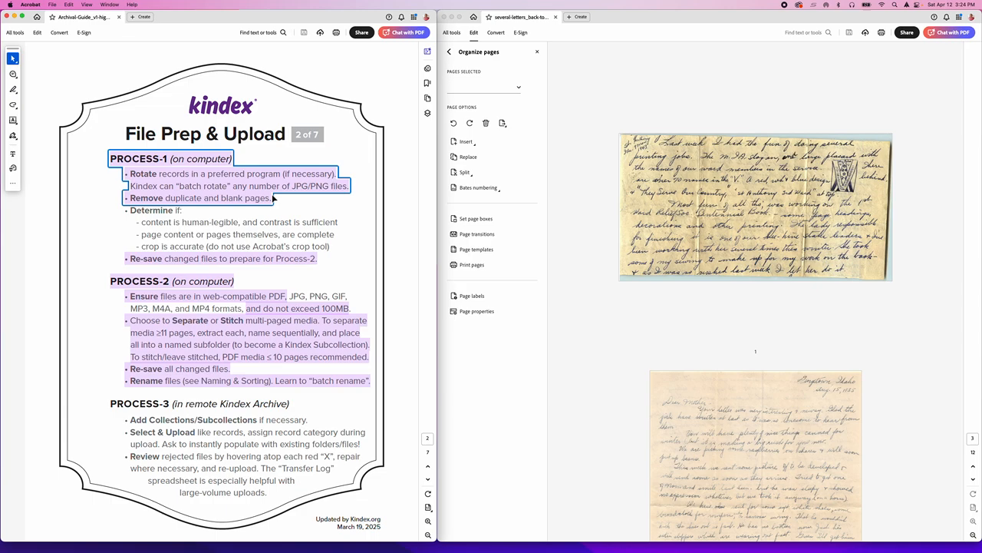
scroll(612, 295, down, 5)
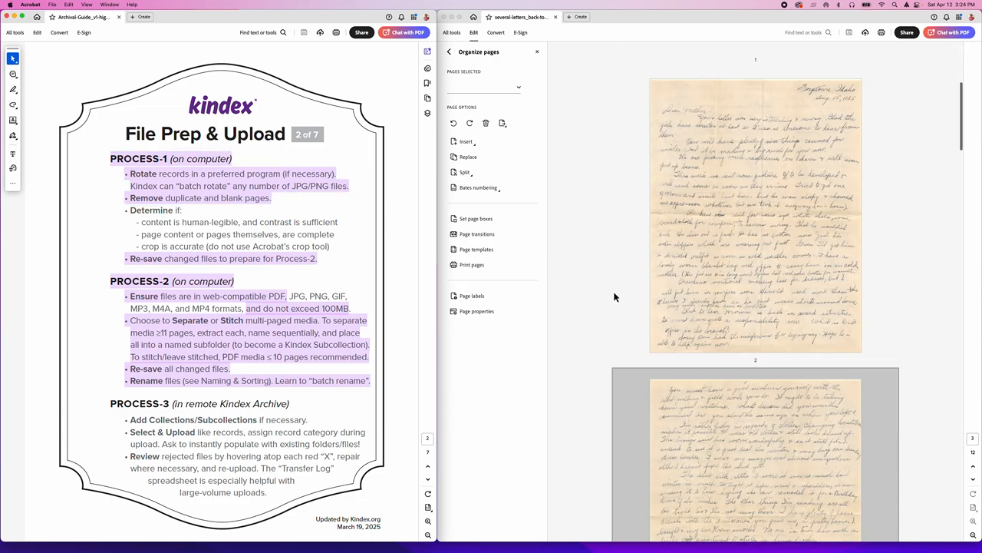
scroll(614, 289, up, 4)
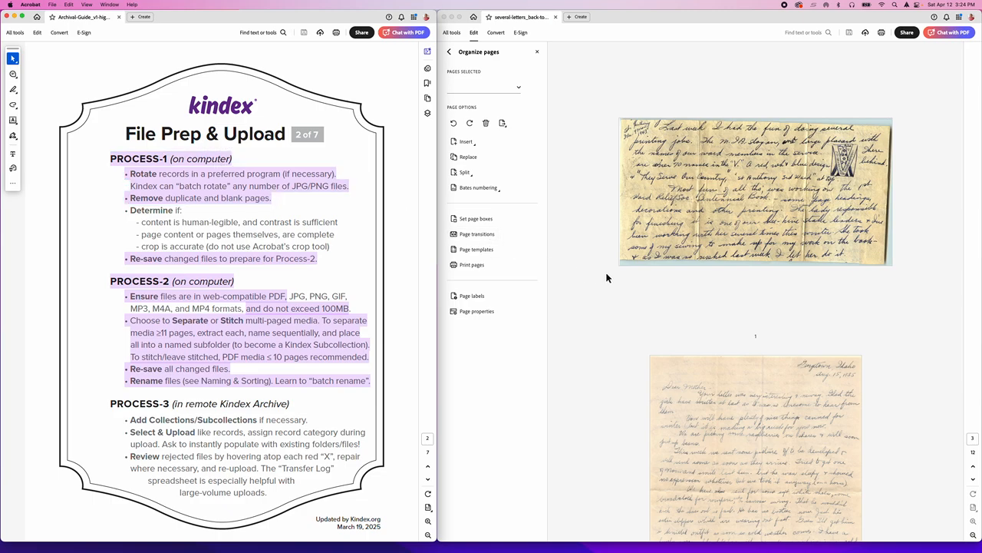
scroll(606, 277, up, 1)
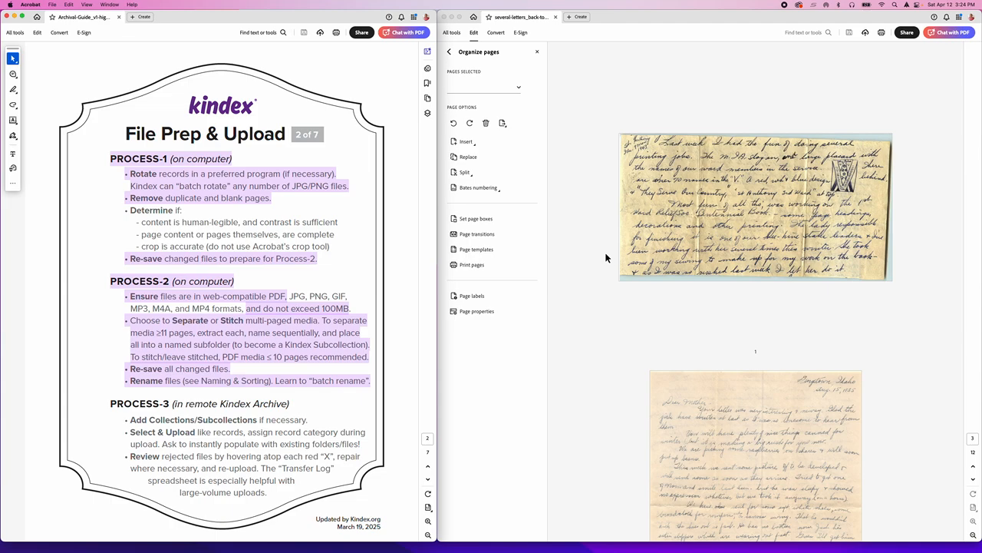
scroll(610, 350, down, 5)
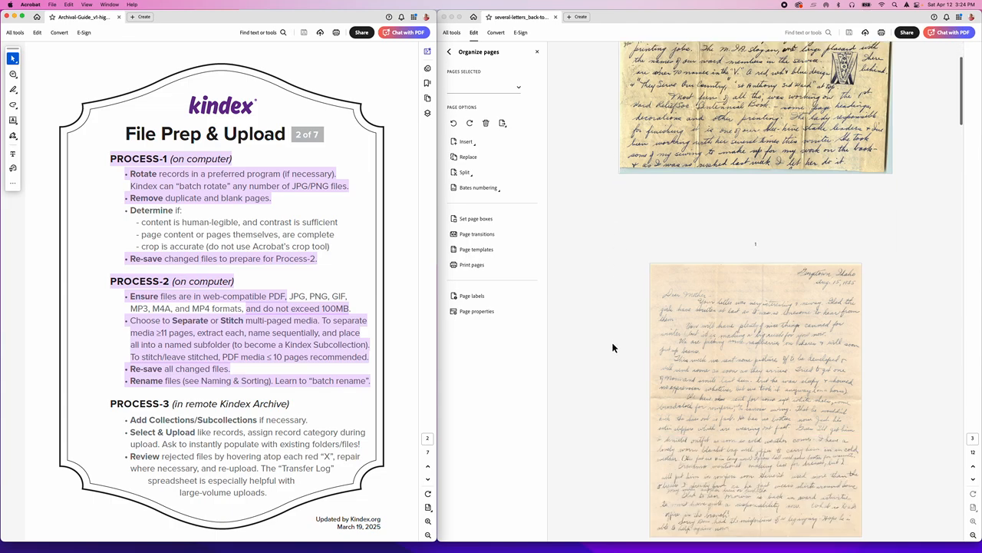
scroll(612, 347, up, 5)
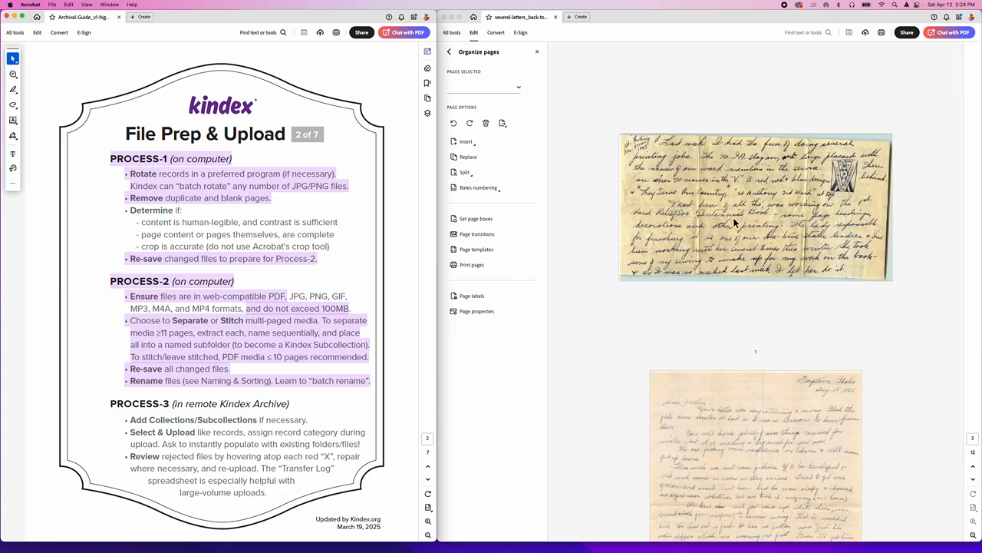
scroll(714, 211, down, 1)
scroll(683, 205, up, 1)
Look through the letters PDF from page 1 to page 12, checking where each letter and its envelope fall
scroll(736, 280, down, 10)
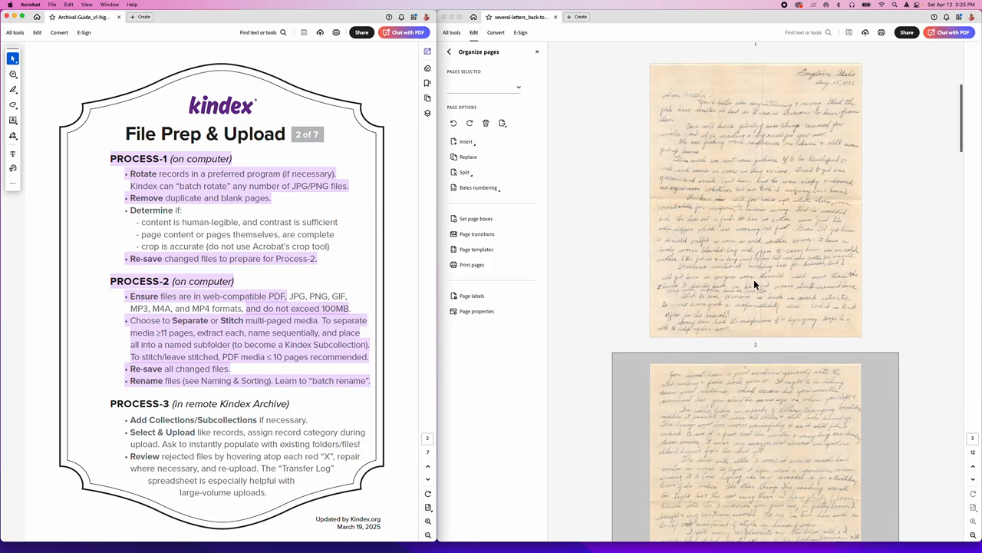
scroll(754, 284, up, 3)
scroll(753, 281, down, 10)
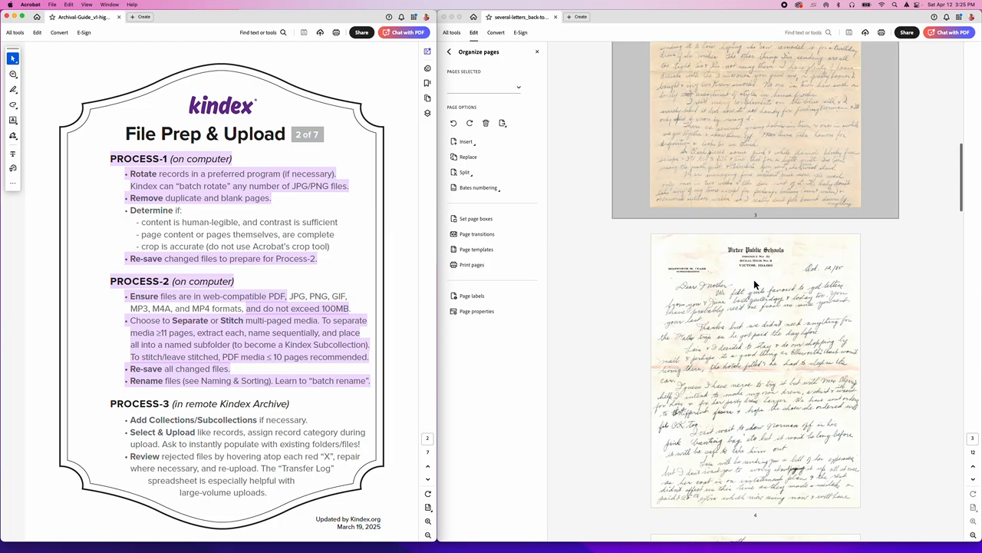
scroll(752, 254, down, 10)
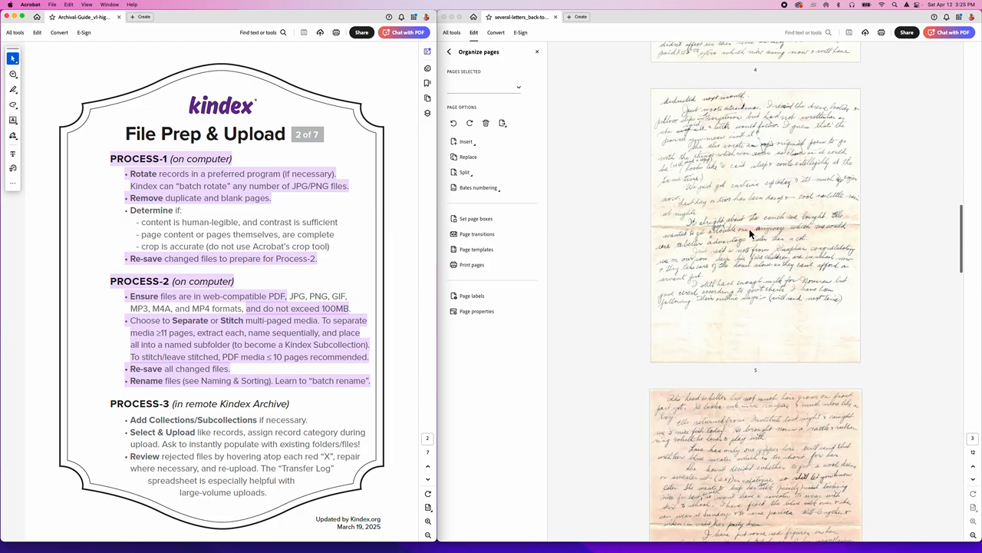
scroll(751, 240, down, 5)
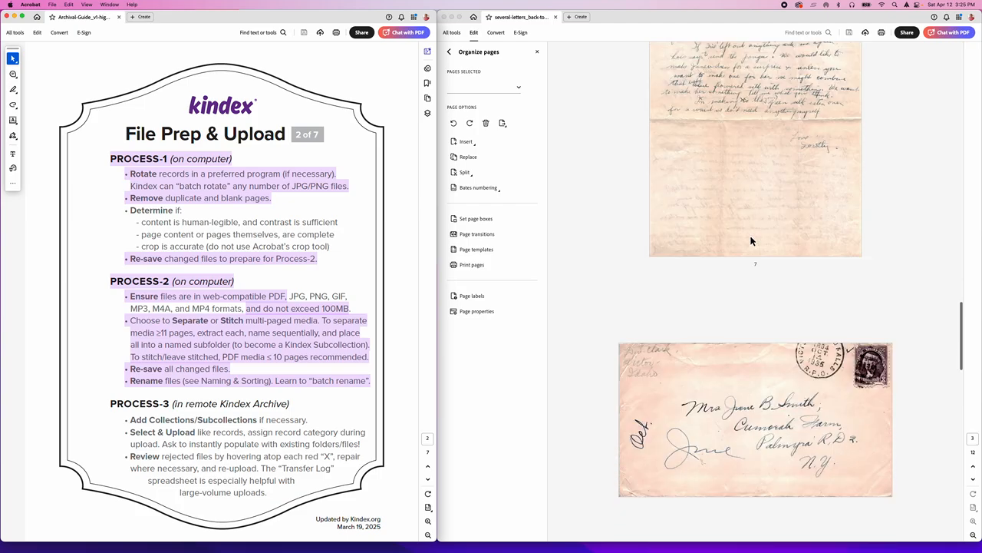
scroll(754, 335, up, 7)
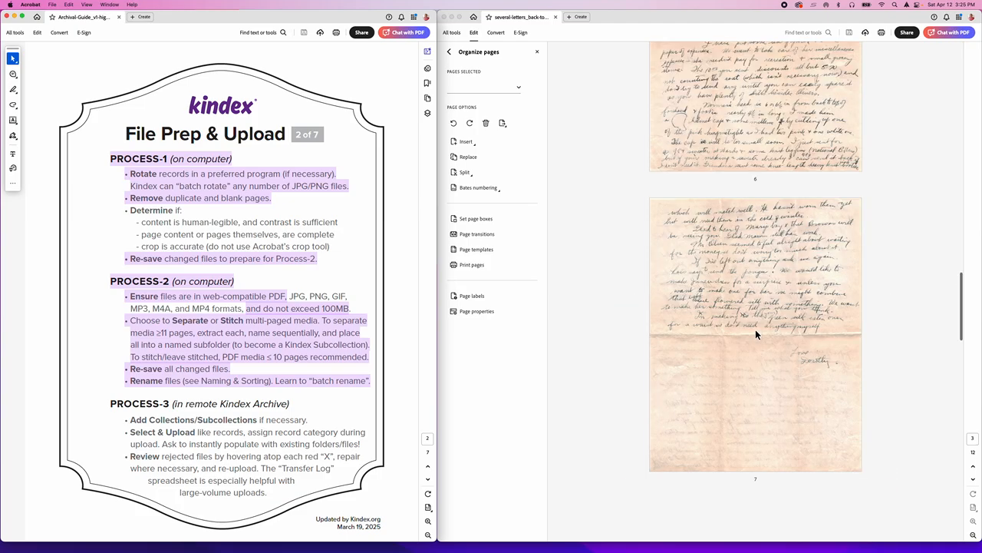
scroll(754, 321, down, 5)
scroll(754, 315, down, 3)
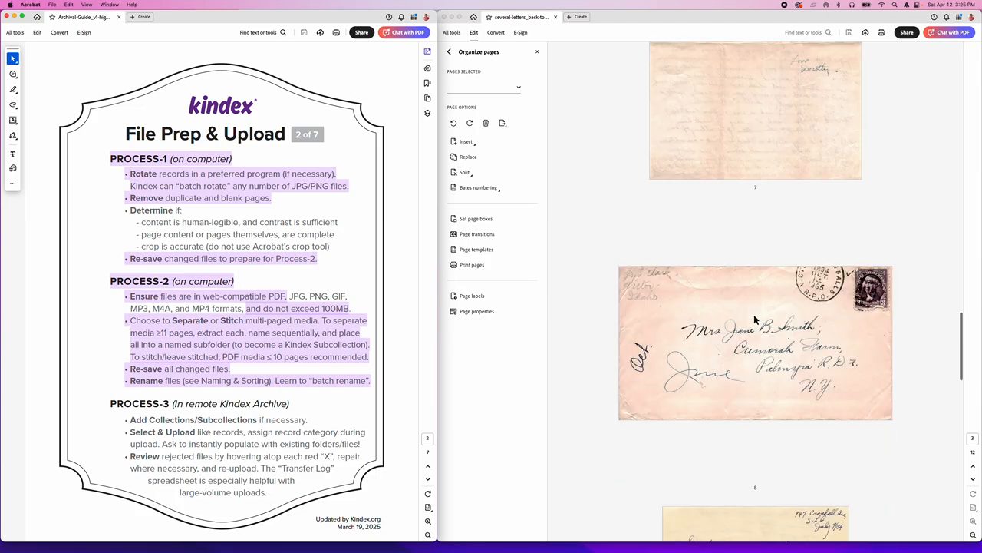
scroll(754, 314, up, 10)
scroll(754, 314, down, 10)
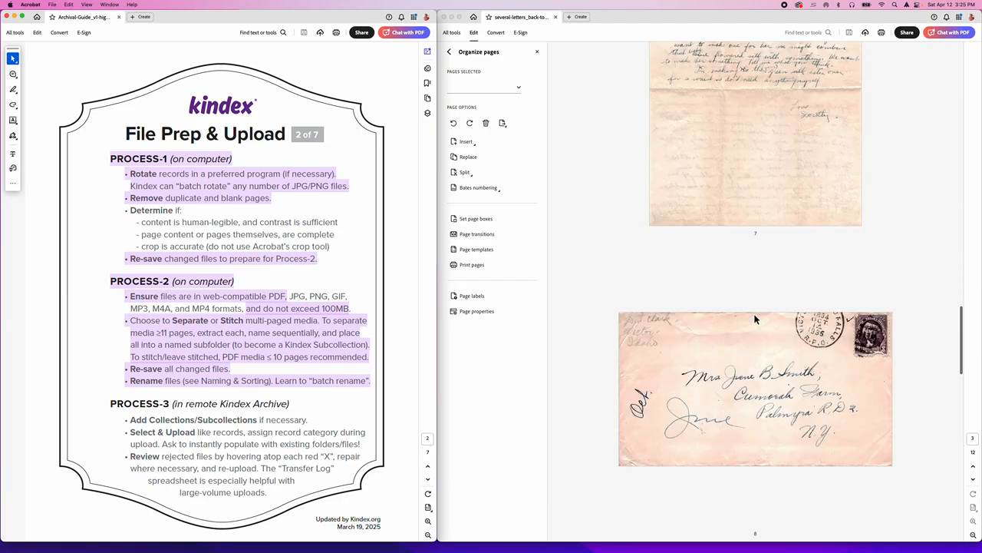
scroll(754, 314, down, 8)
scroll(758, 313, down, 10)
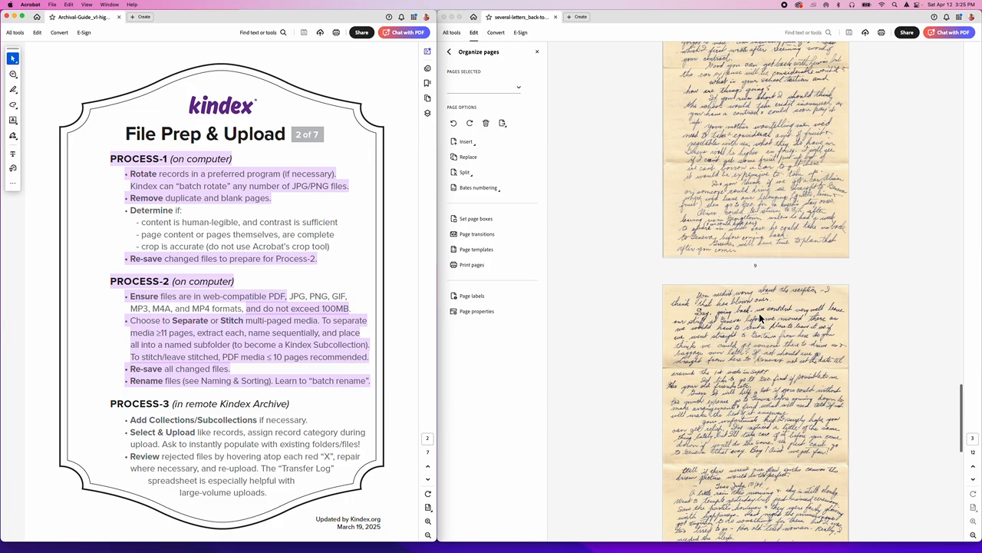
scroll(770, 251, down, 8)
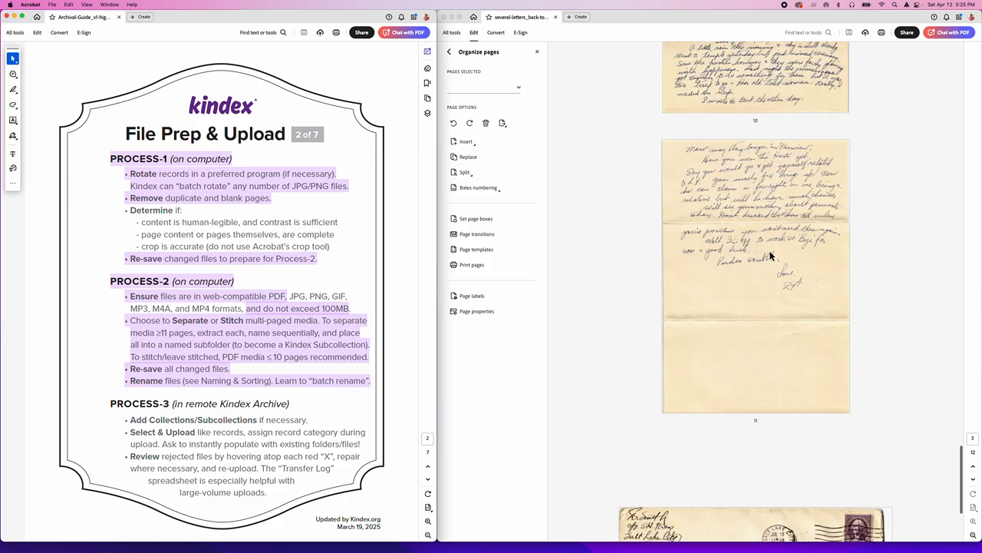
scroll(770, 255, up, 12)
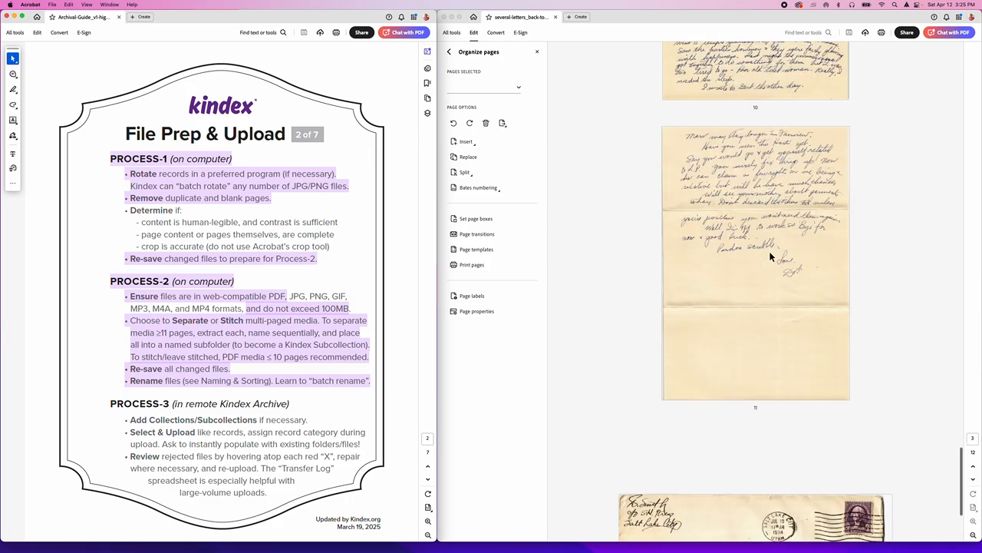
scroll(771, 255, down, 10)
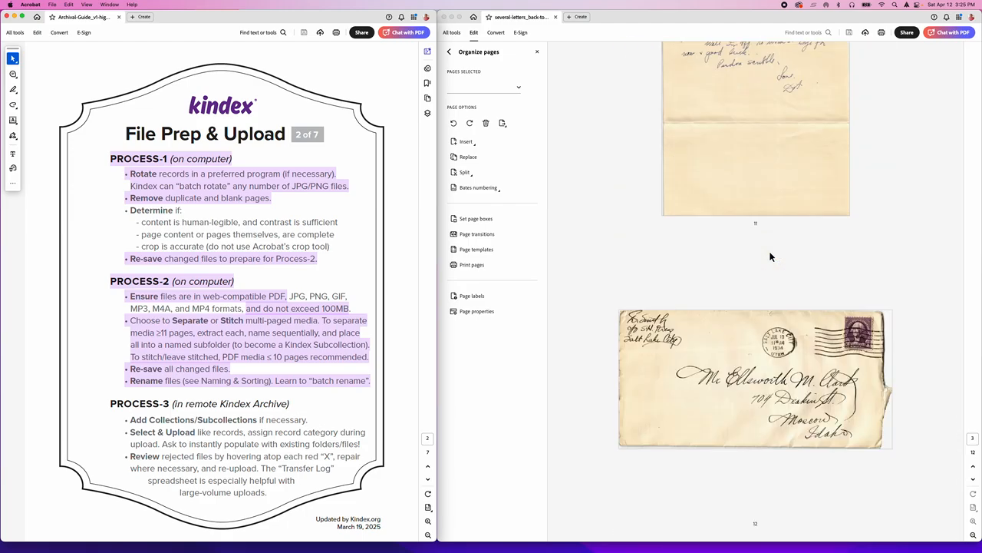
scroll(771, 256, up, 20)
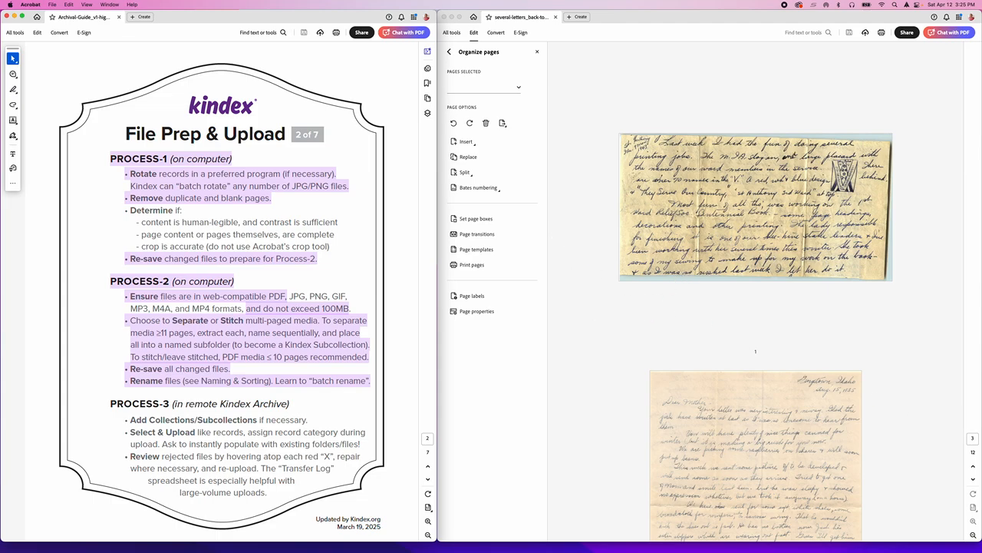
Extract page 1, the single-page letter, into its own PDF, deleting it from the combined letters file after extracting
click(974, 535)
click(974, 536)
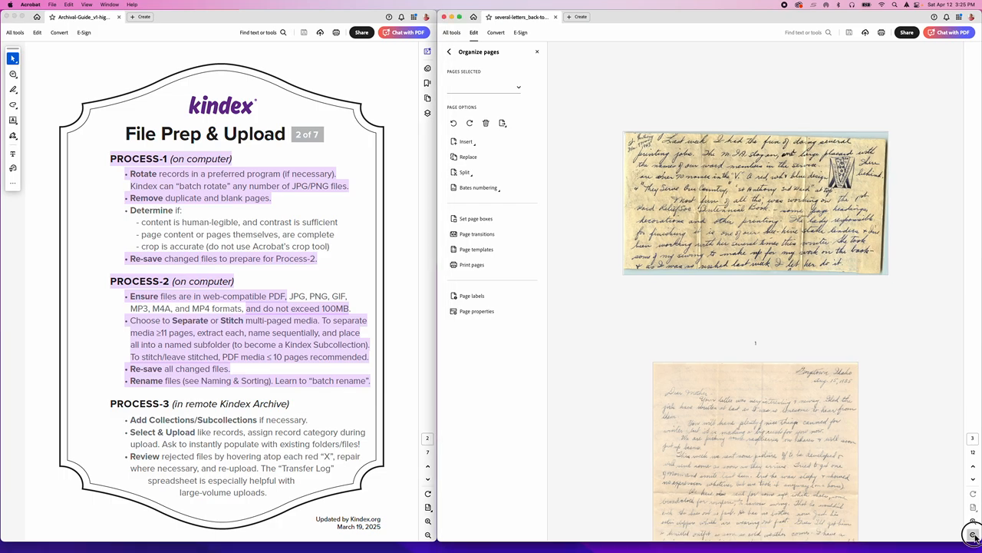
click(974, 535)
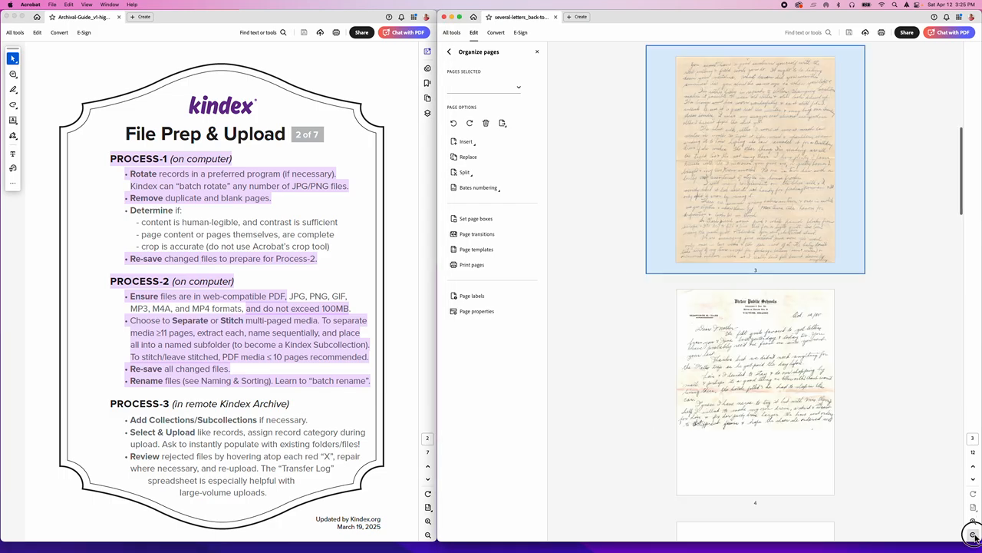
click(974, 535)
click(974, 536)
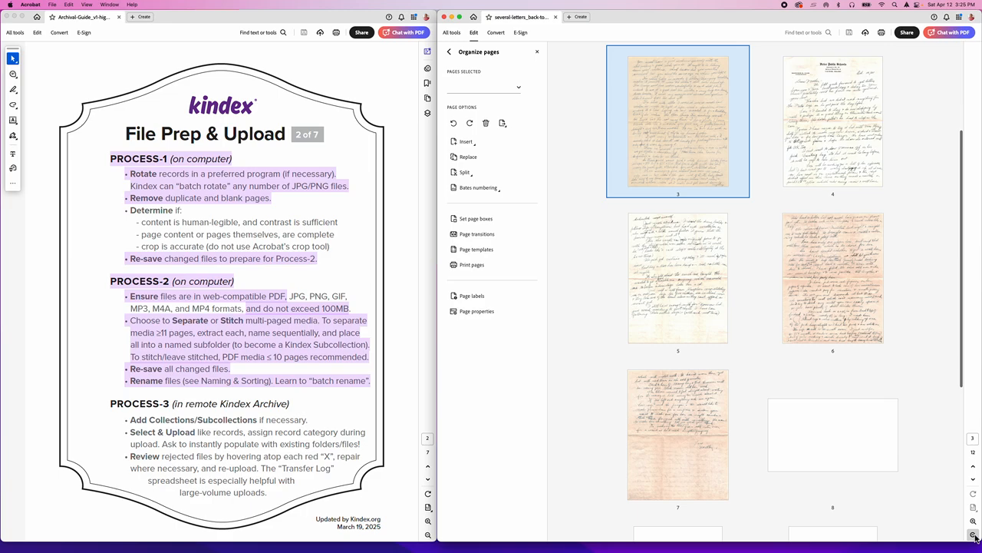
click(974, 536)
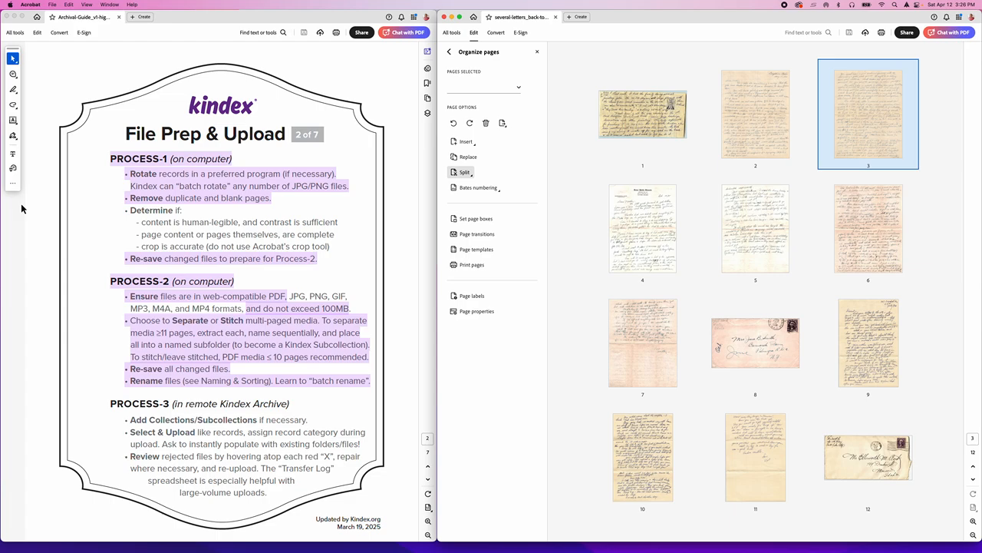
right_click(653, 125)
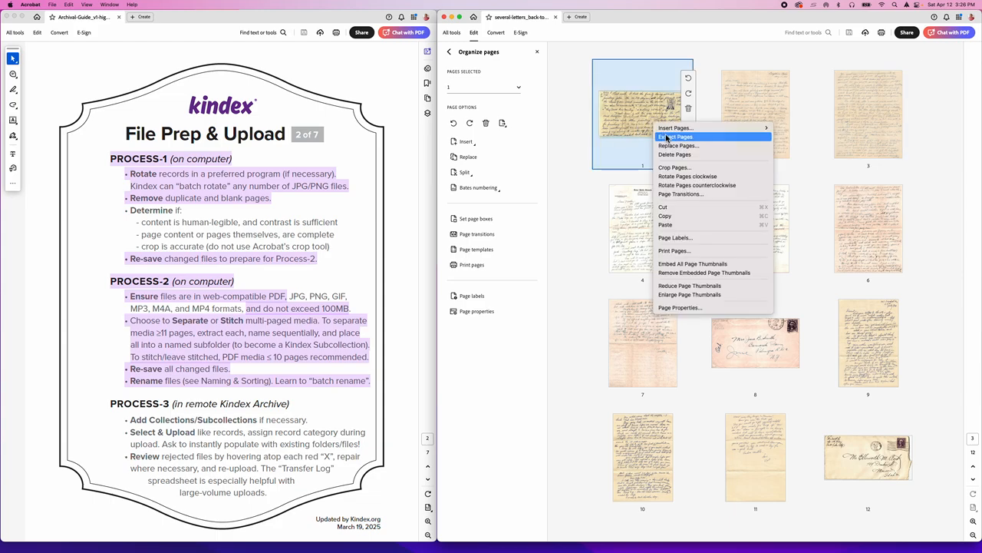
click(668, 139)
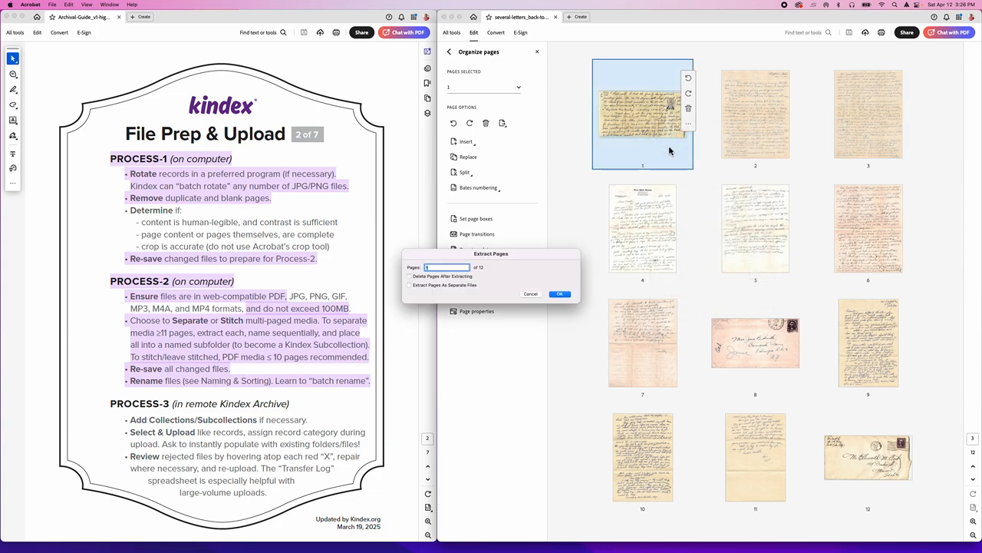
click(409, 277)
click(559, 294)
click(503, 338)
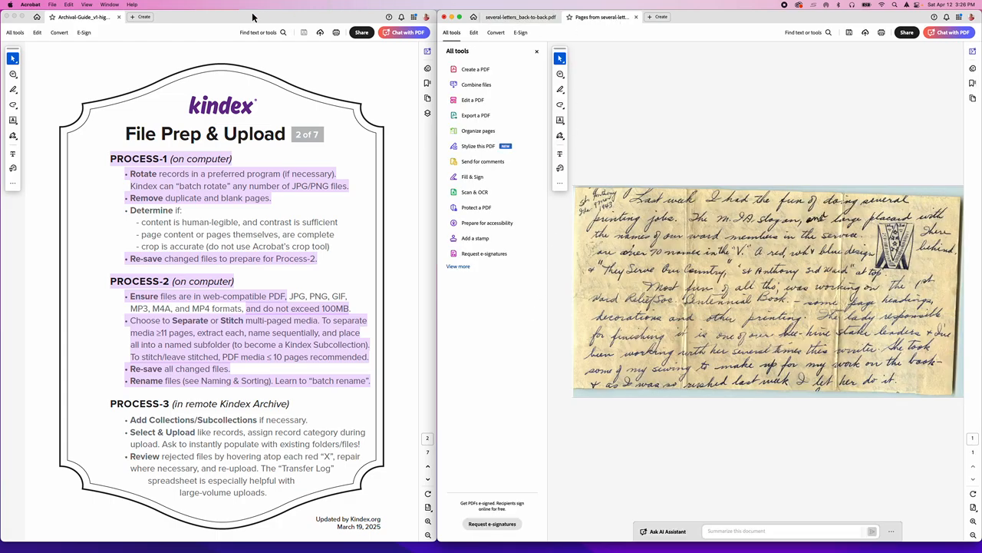
Start saving the extracted page as a new PDF, with the Documents subfolder within Processing-Training as its destination
click(52, 4)
click(58, 64)
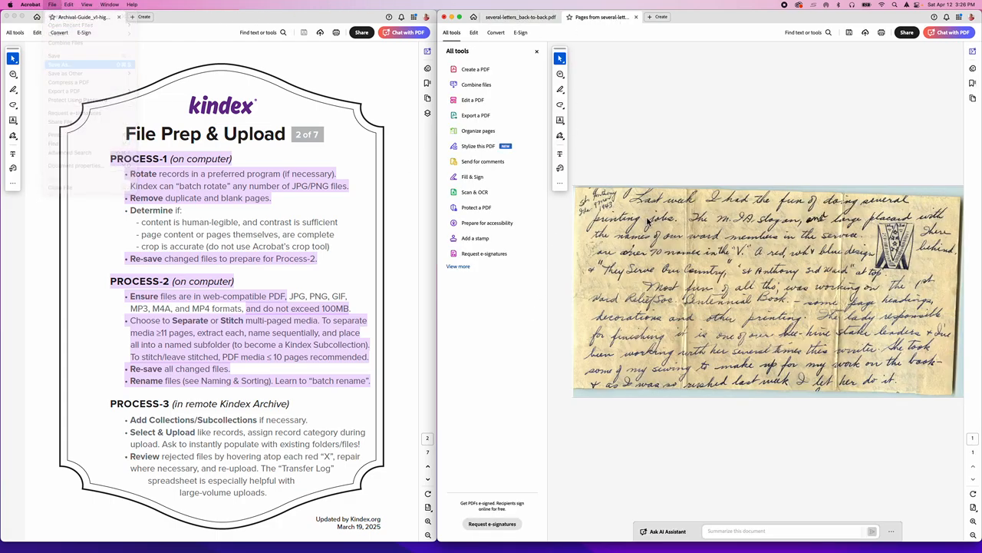
click(429, 340)
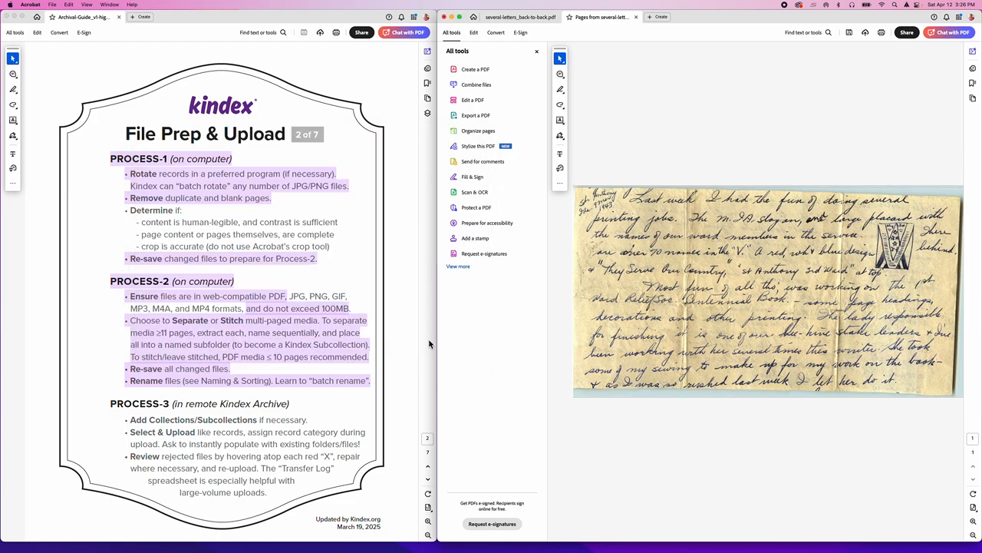
click(499, 108)
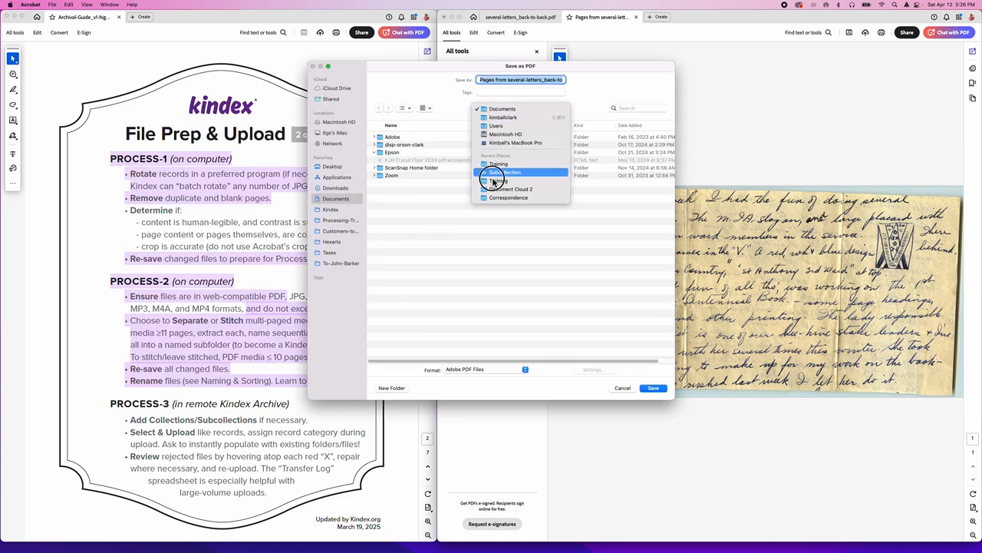
click(496, 161)
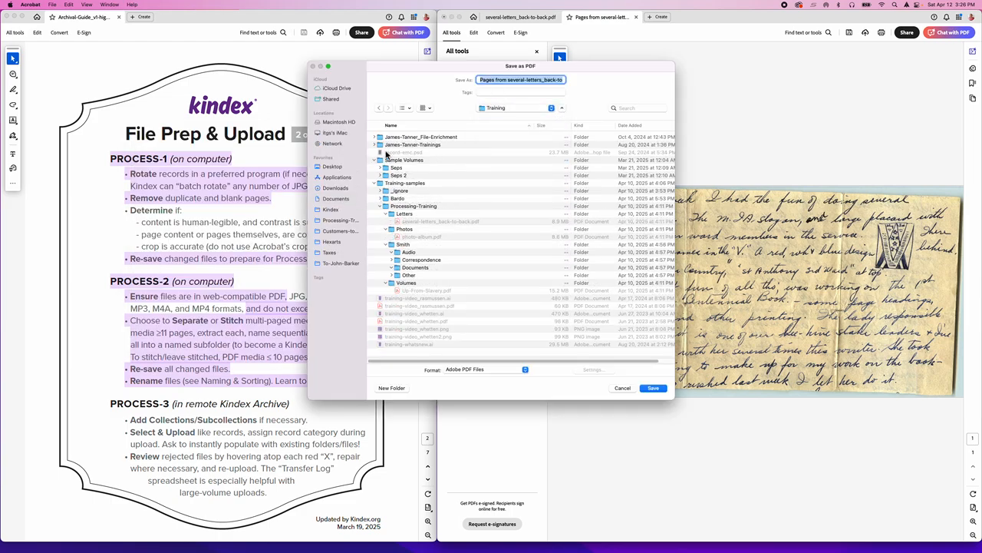
click(510, 109)
drag(510, 110, 397, 234)
click(339, 221)
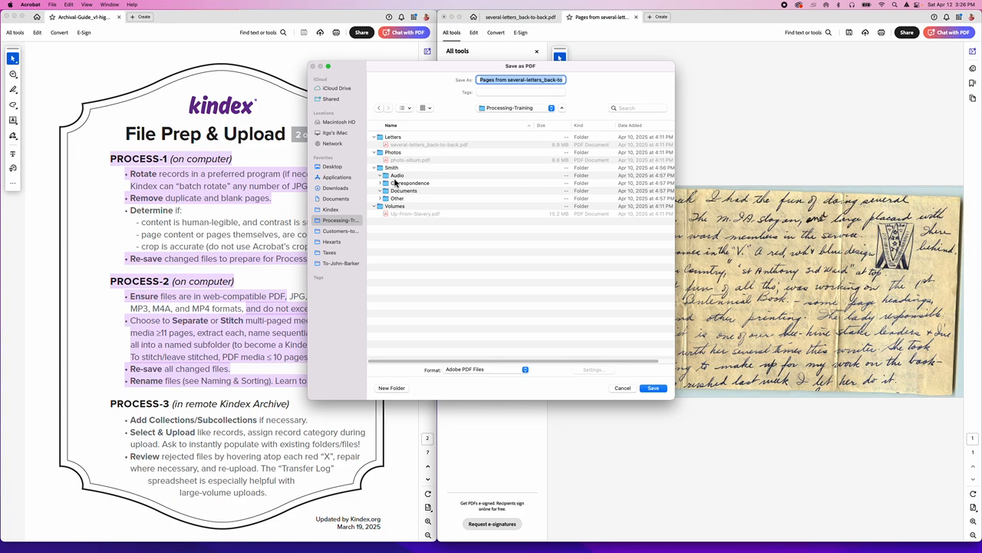
click(398, 192)
double_click(399, 191)
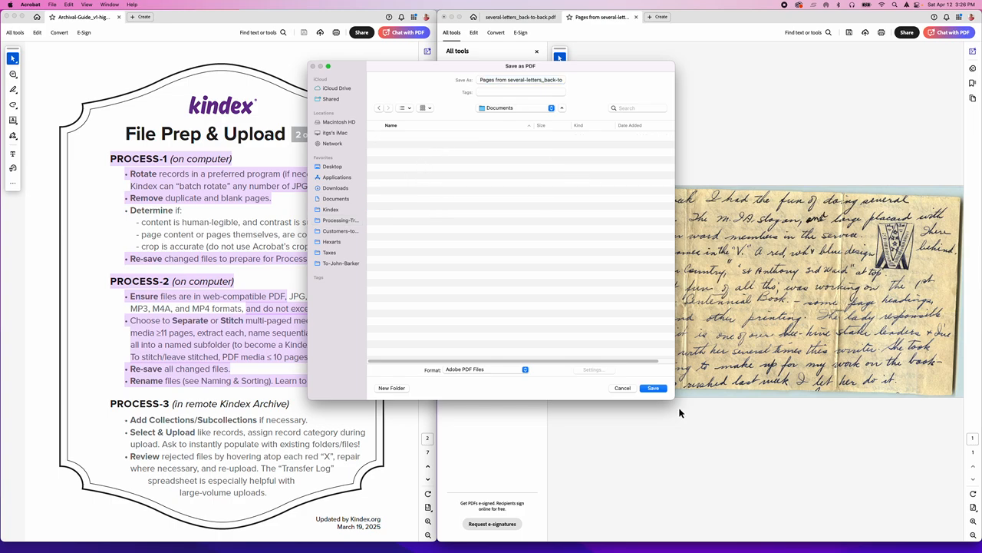
Save the extracted page under the name Letter-01.pdf and close that file
triple_click(539, 80)
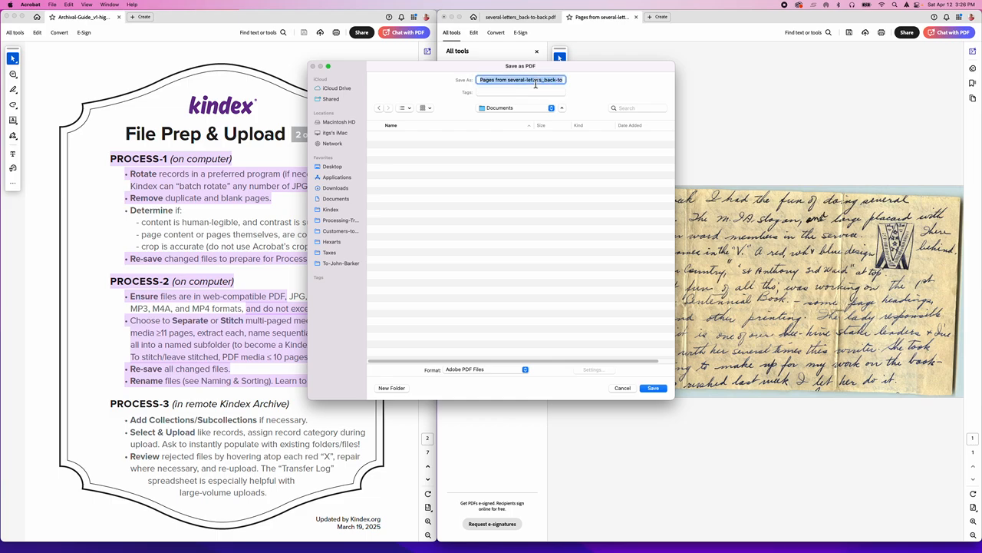
text(Letter-01.pdf)
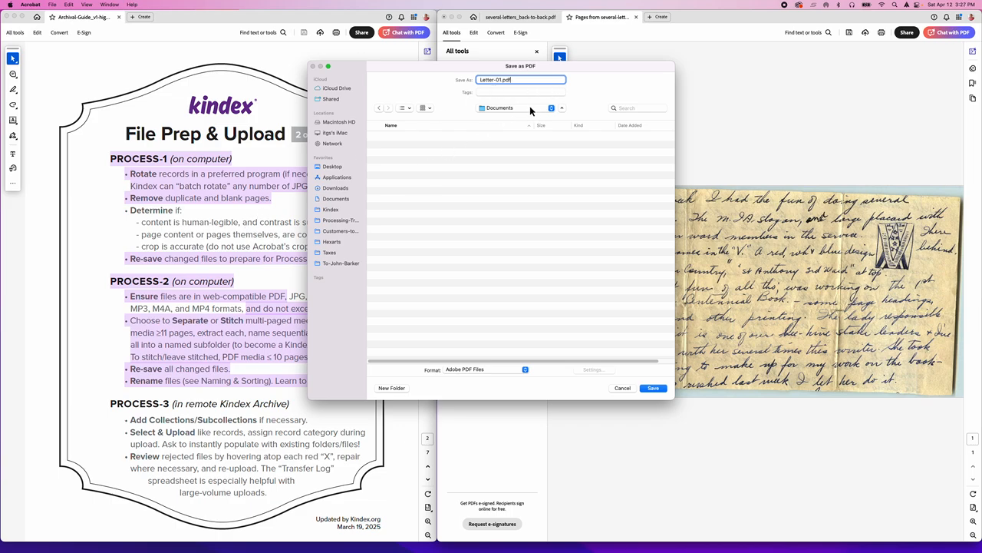
click(654, 387)
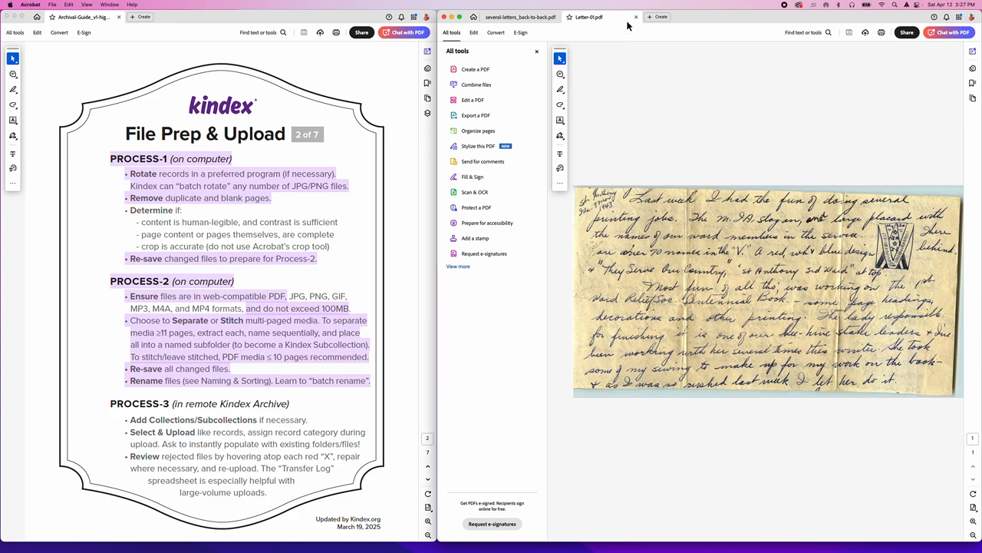
click(635, 16)
Switch to Finder and rename Letter-01.pdf in the Documents subfolder of Processing-Training to Letter-01_disparate.pdf
mouse_move(247, 545)
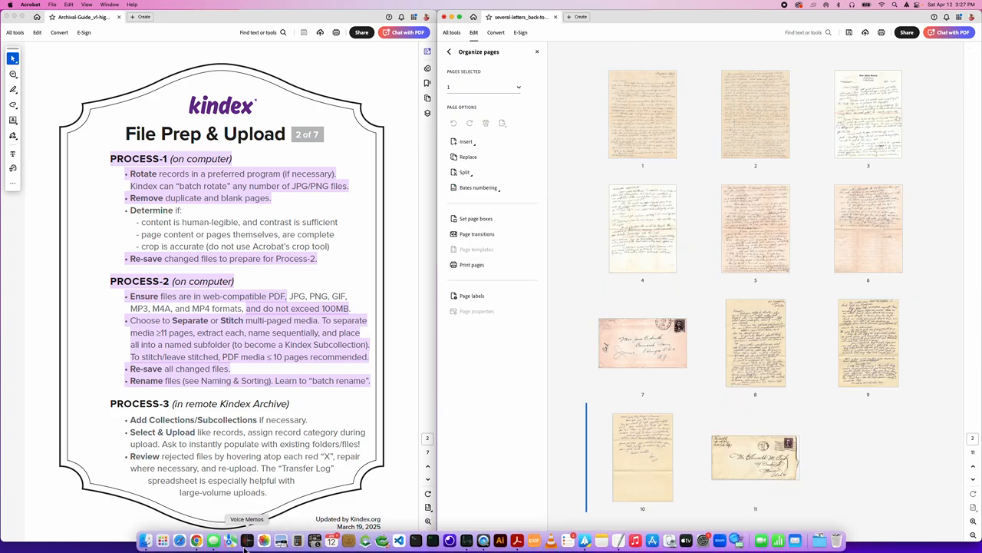
click(163, 542)
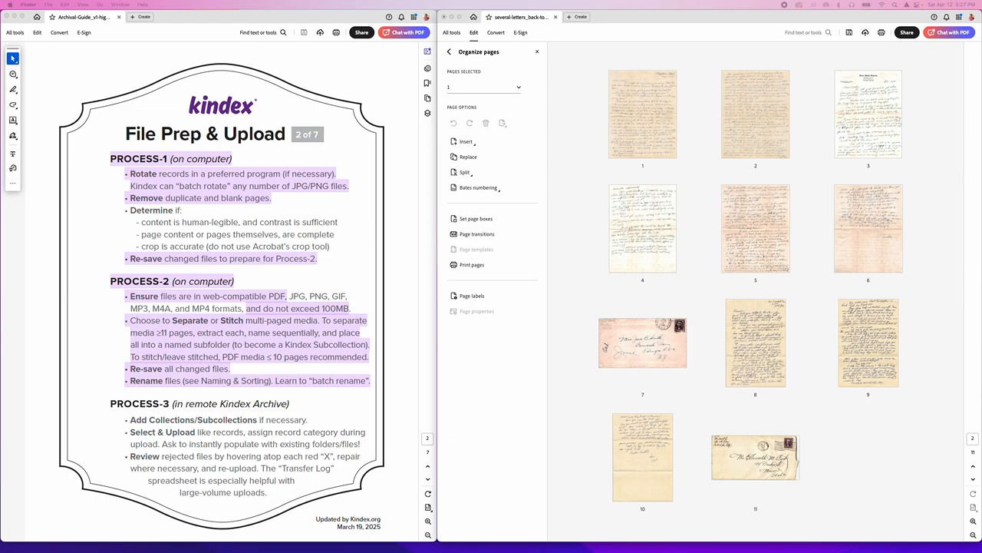
drag(0, 122, 376, 124)
click(419, 158)
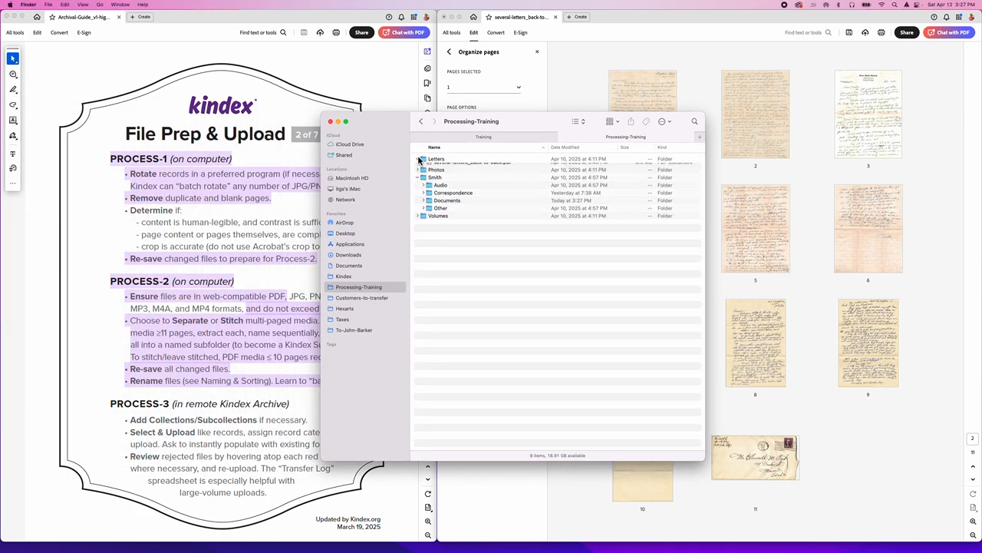
click(424, 204)
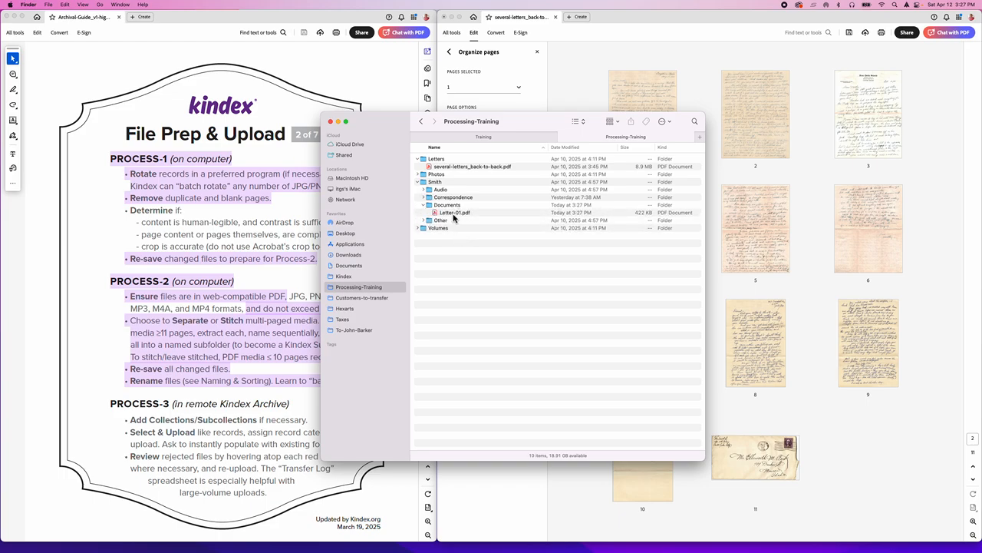
click(453, 214)
click(455, 214)
key(Right)
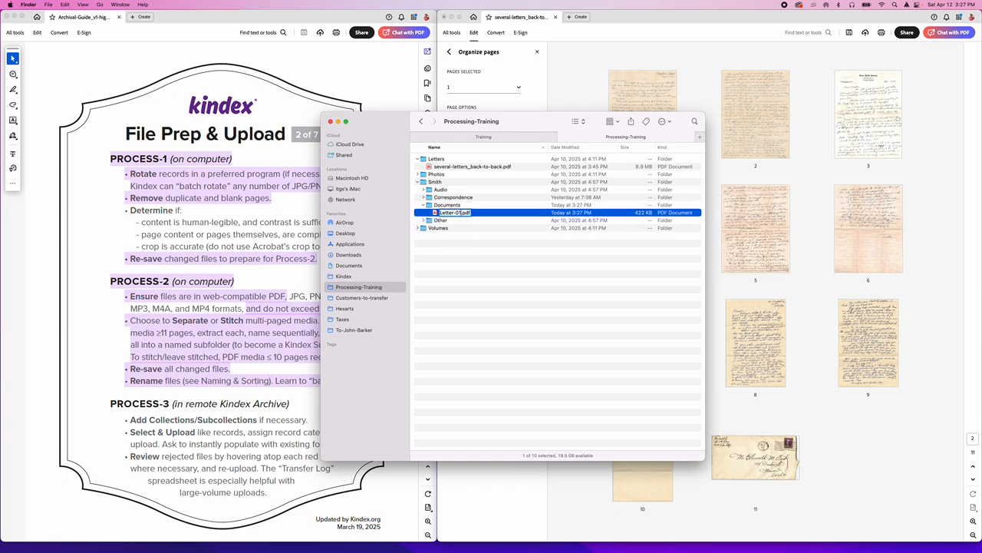
text(_disparate)
key(Return)
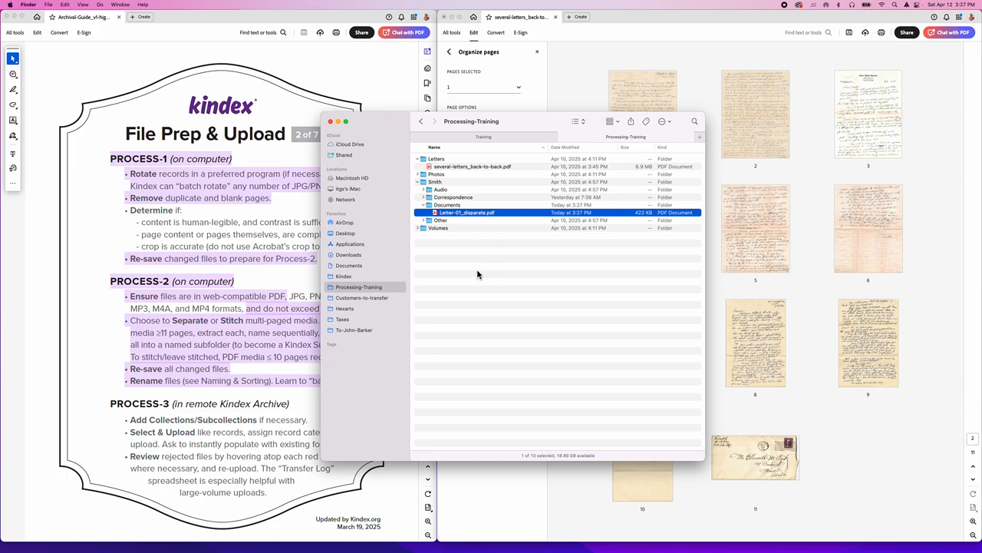
drag(554, 128, 0, 137)
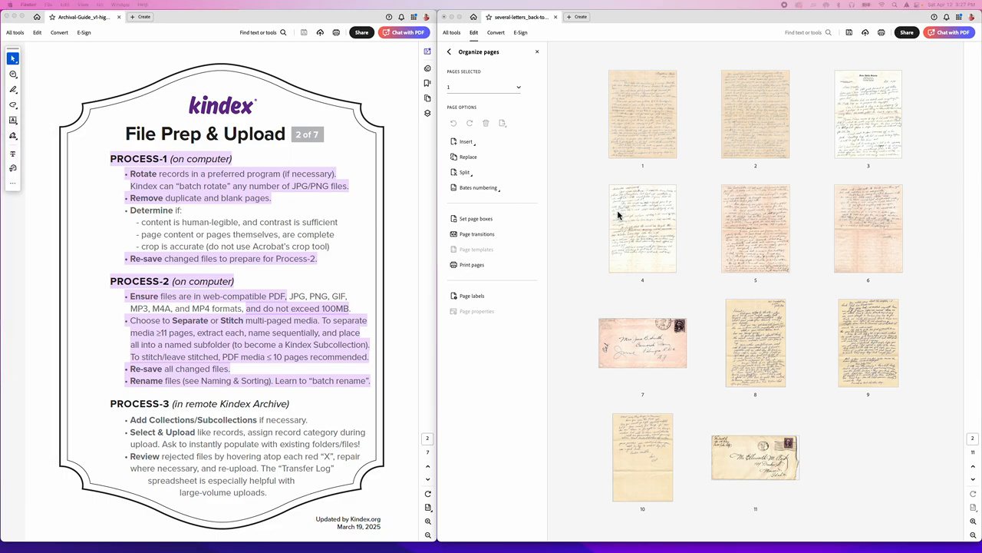
Switch back to Acrobat and examine enlarged pages 1 and 2 of the remaining letters to judge whether they belong together
click(562, 196)
click(685, 142)
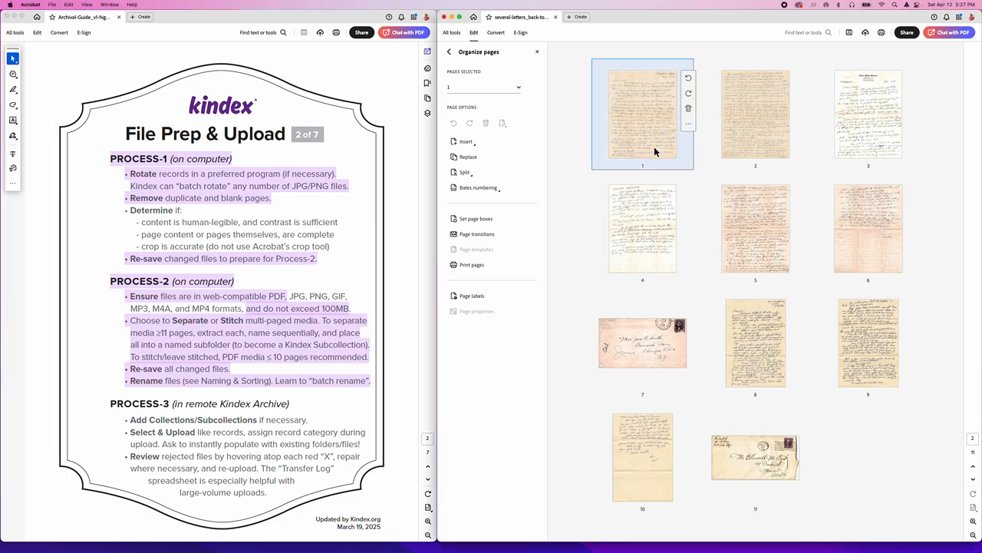
click(655, 149)
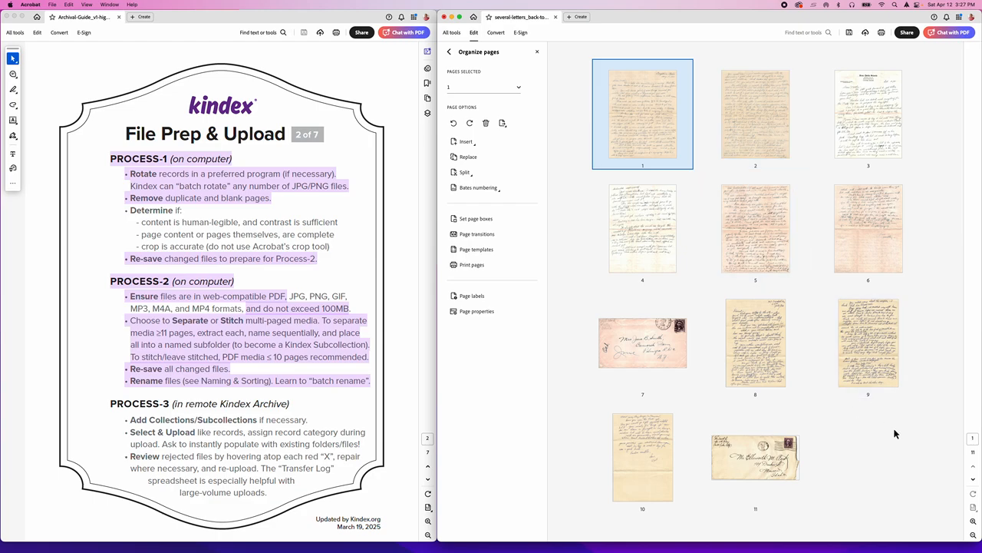
click(973, 522)
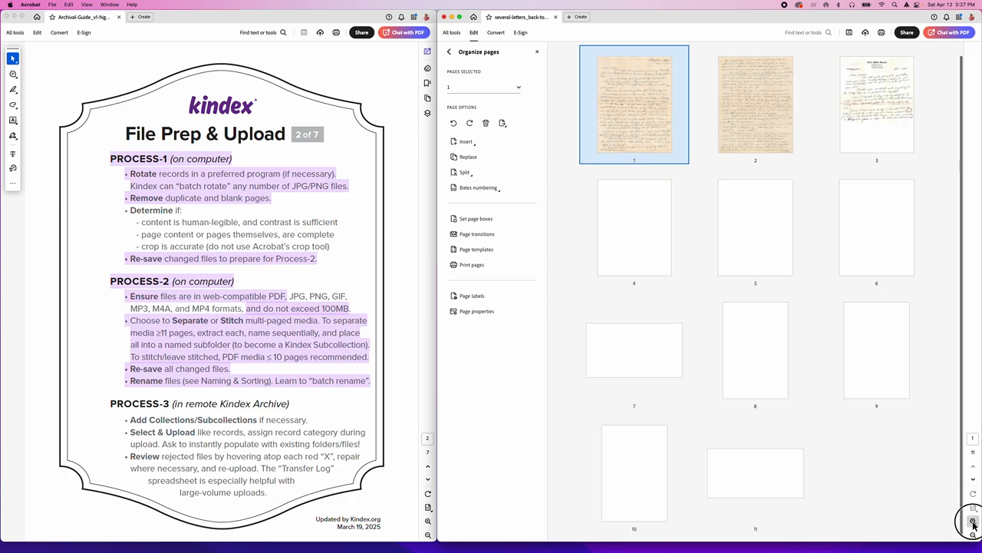
click(973, 522)
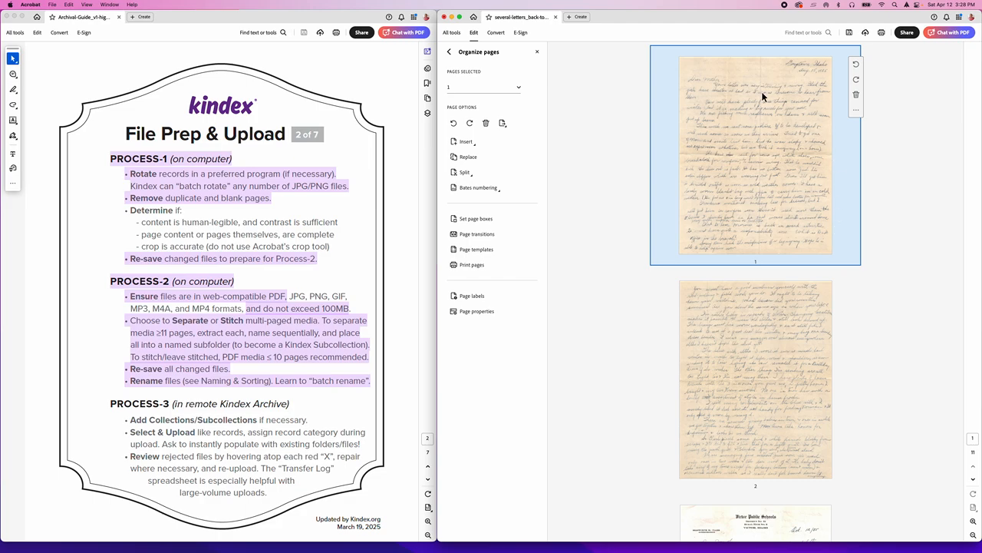
click(973, 522)
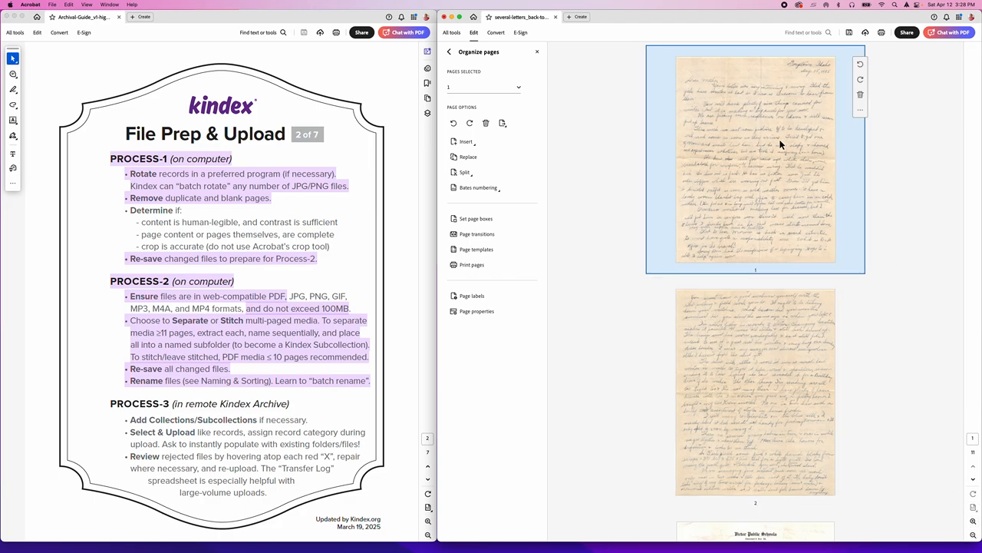
mouse_move(753, 295)
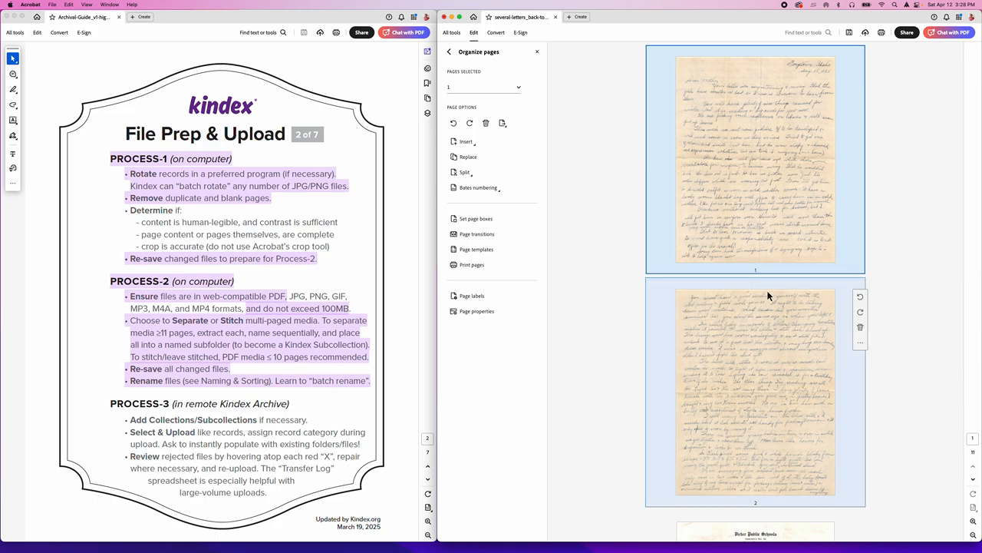
mouse_move(781, 138)
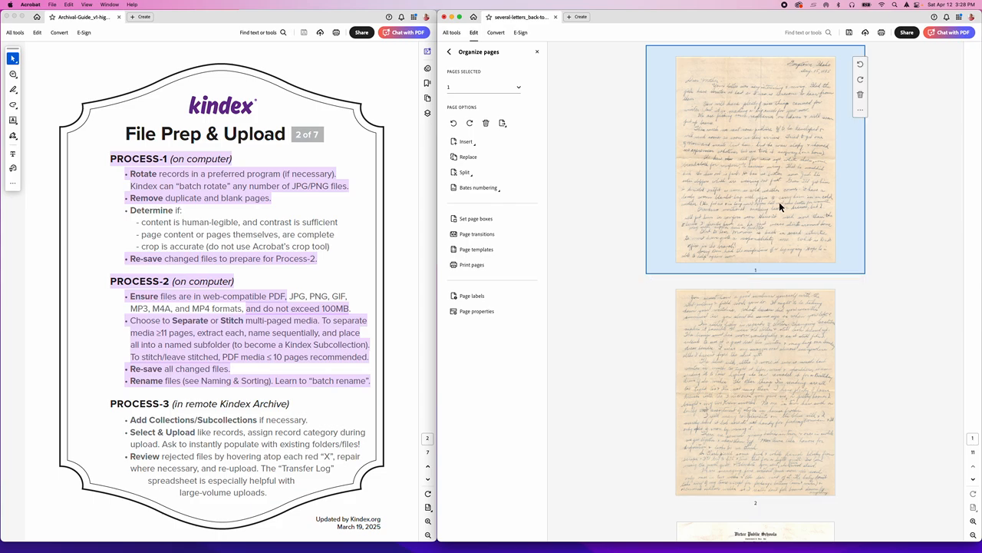
mouse_move(776, 409)
scroll(801, 361, down, 1)
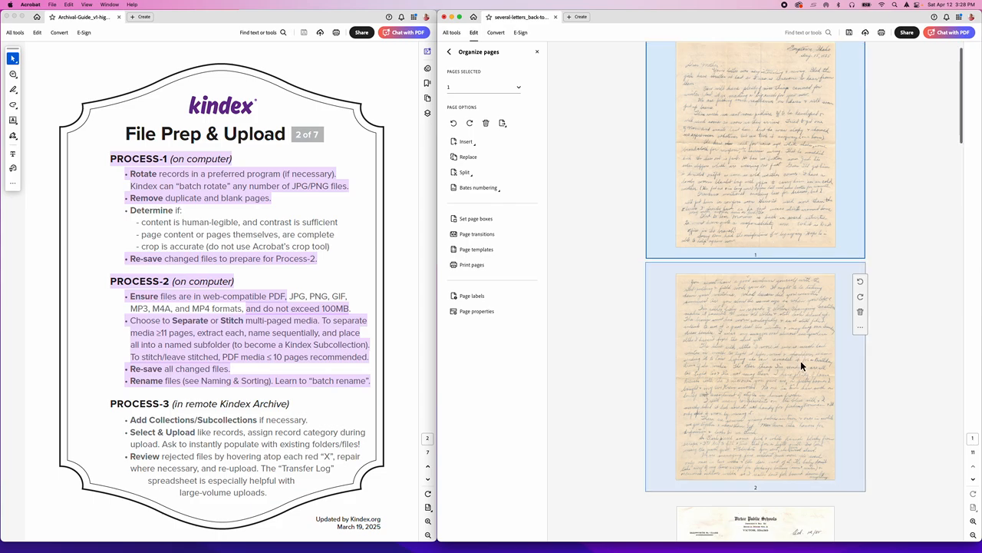
scroll(801, 362, up, 1)
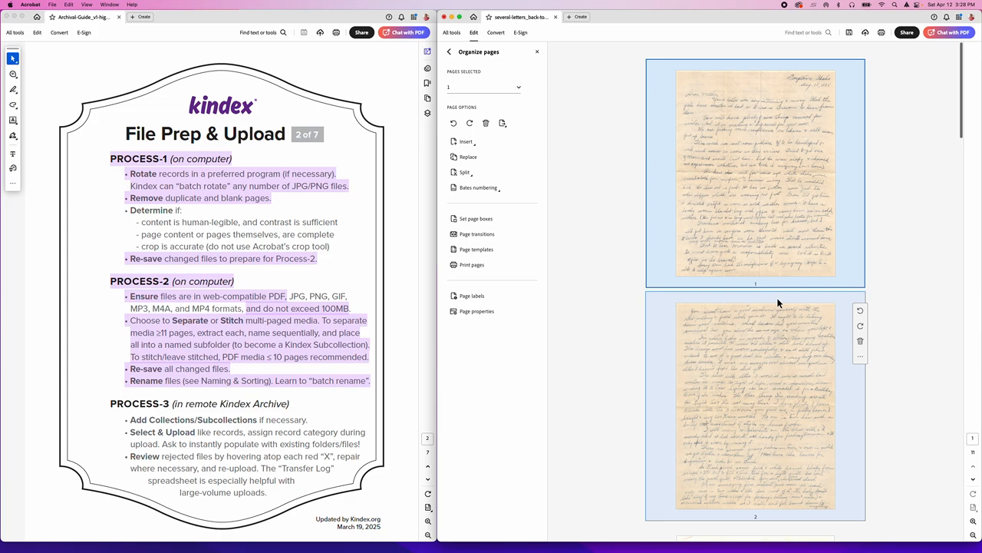
Extract pages 1-2 together into one new PDF, deleting them from the combined letters file after extracting
shift+click(756, 369)
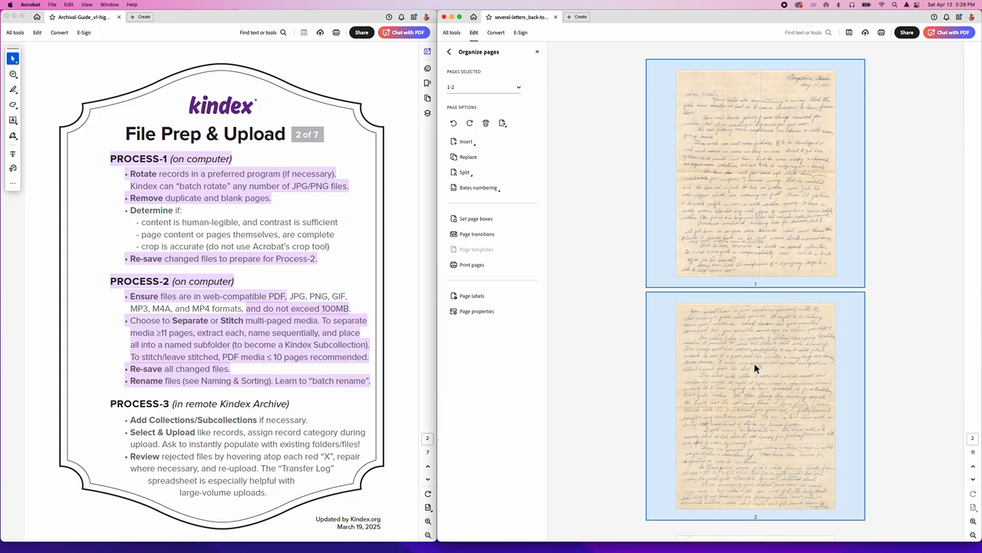
click(781, 201)
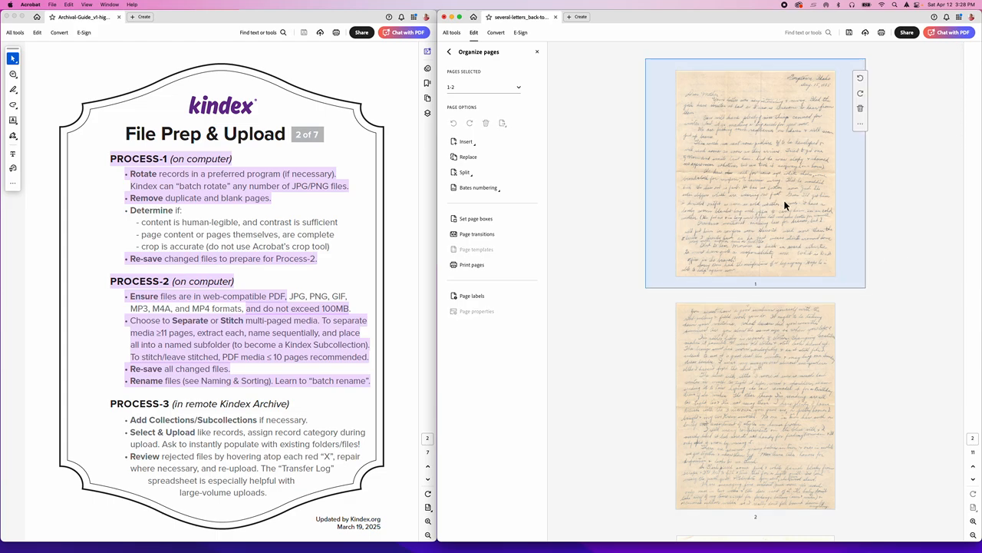
shift+click(777, 338)
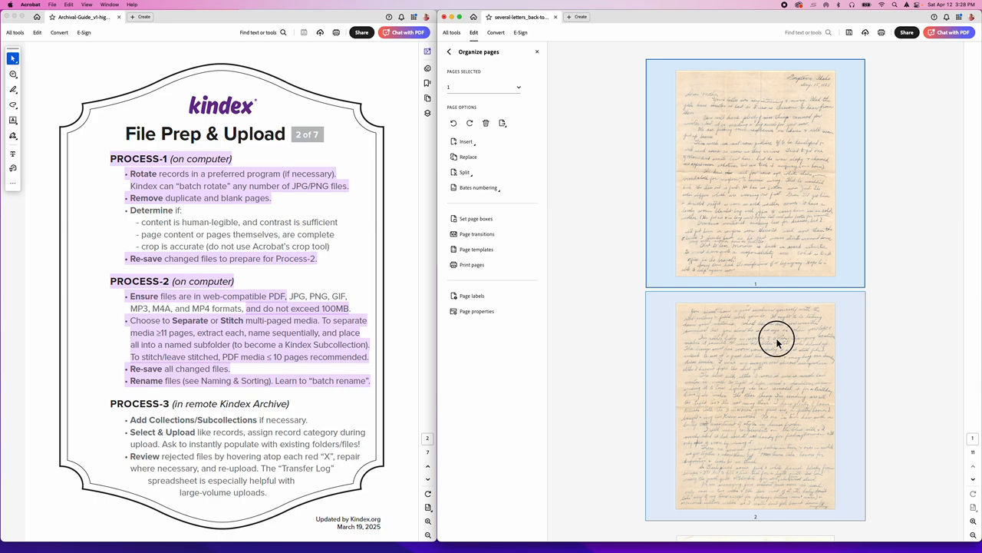
click(503, 122)
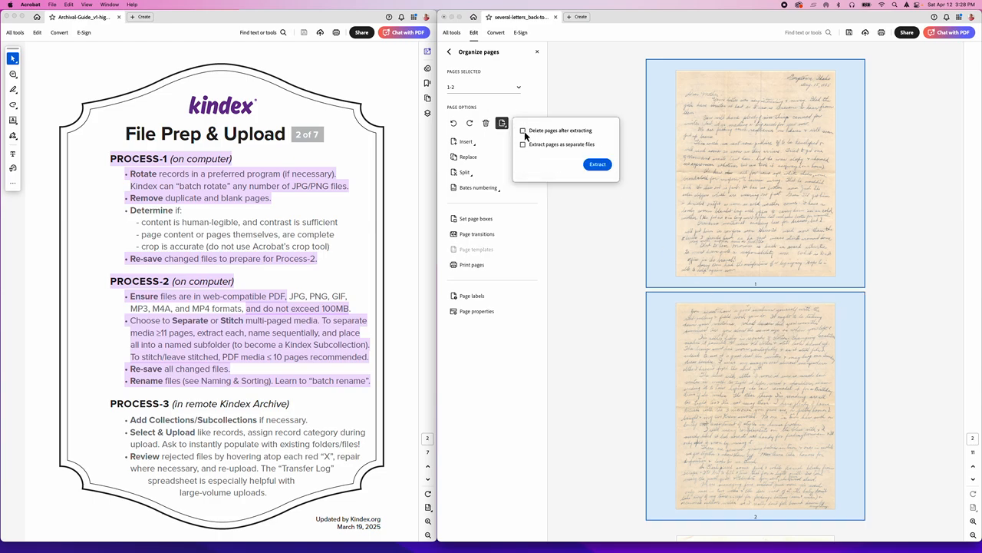
click(601, 164)
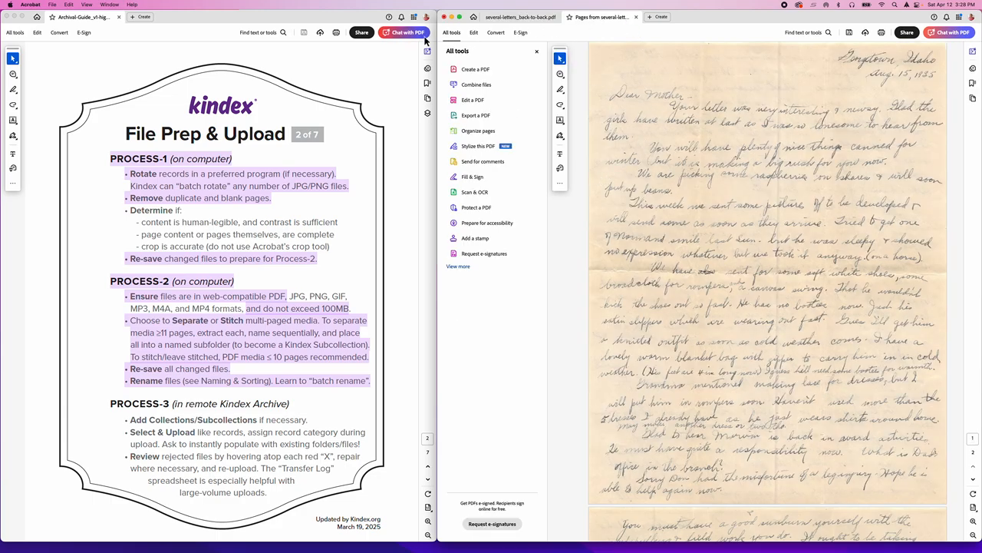
Start saving the extracted two-page letter as a PDF, with the Documents subfolder within Processing-Training as its destination
click(52, 4)
click(66, 65)
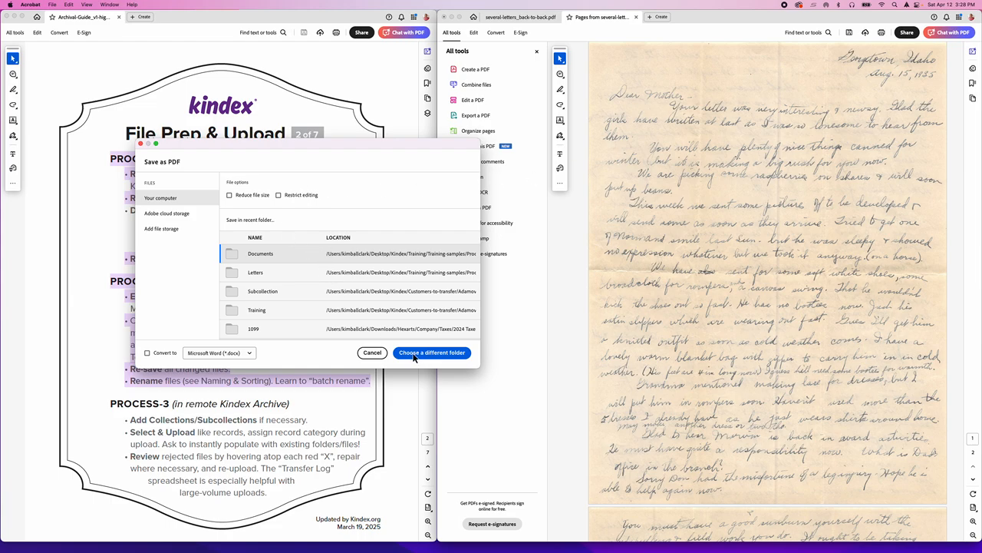
click(425, 357)
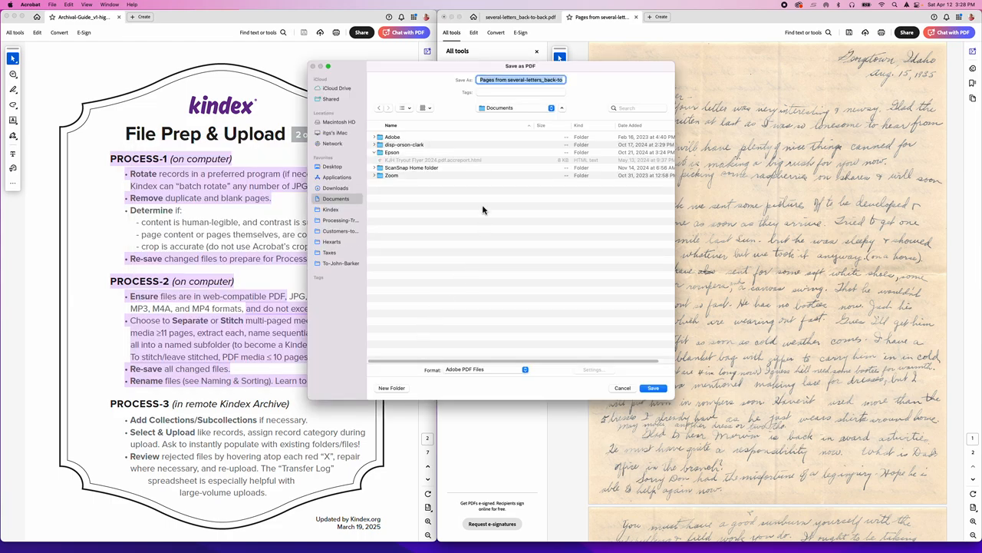
click(338, 221)
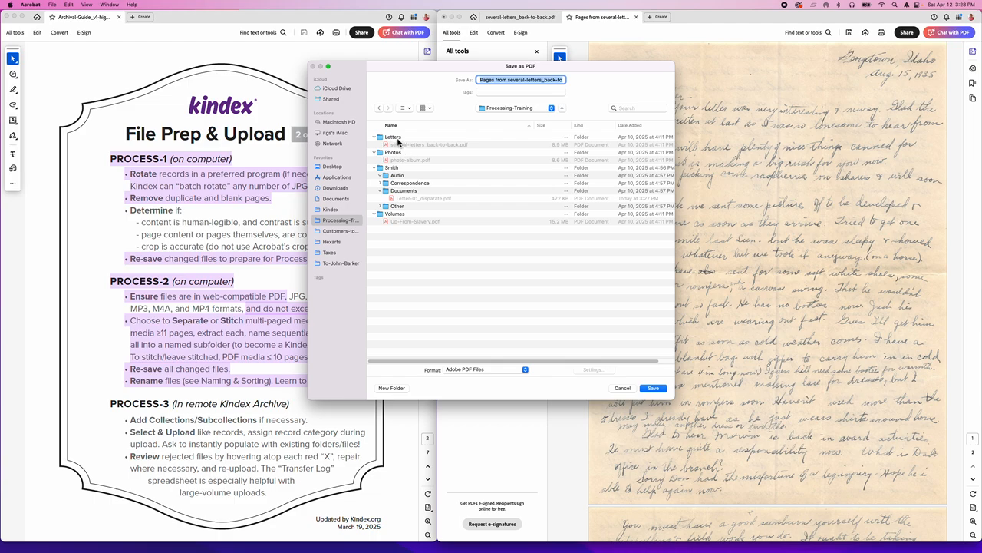
double_click(404, 191)
Save the extracted two-page letter under the name Letter-02.pdf, based on the existing letter's file name, and close that file
click(410, 138)
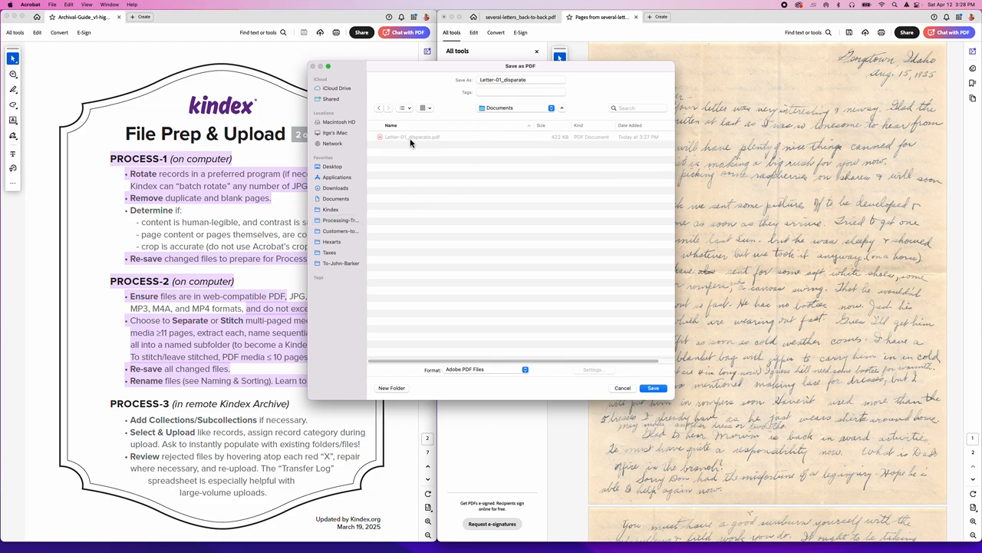
drag(499, 82, 546, 81)
text(2.pdf)
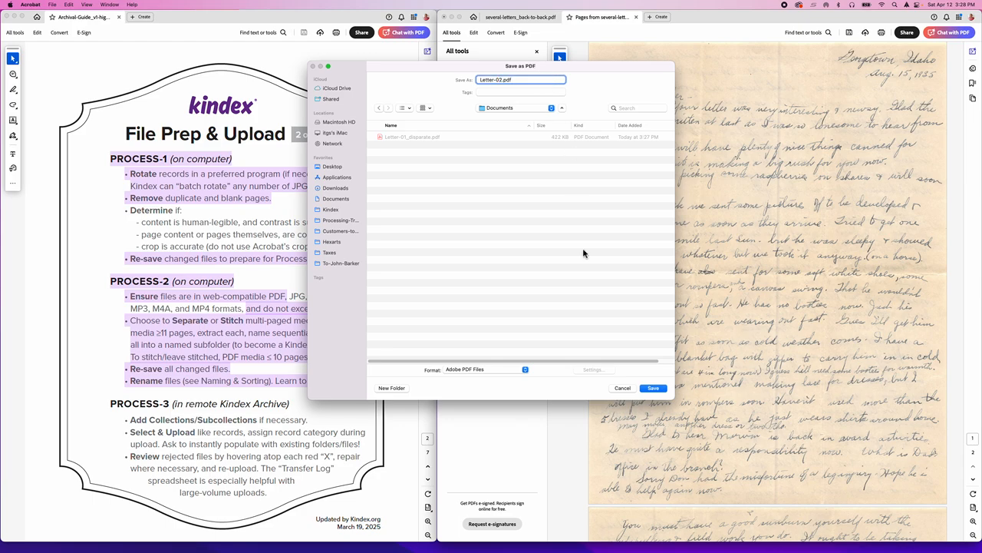
click(655, 389)
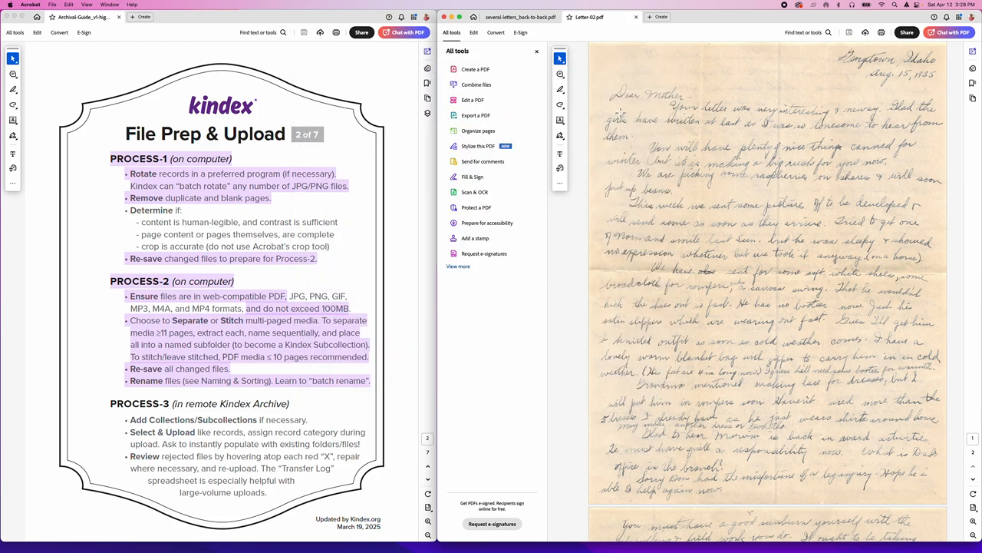
click(636, 17)
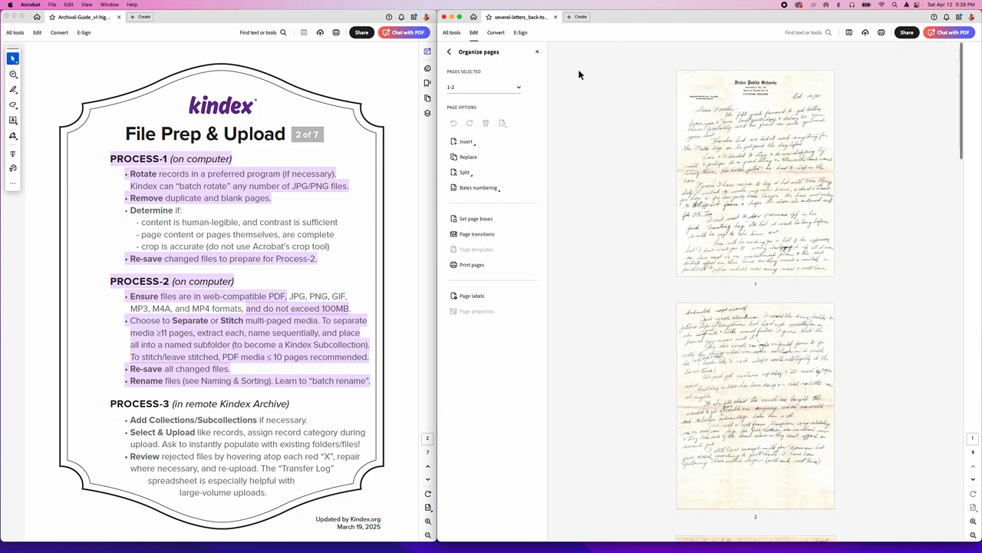
scroll(734, 286, down, 8)
scroll(732, 282, up, 9)
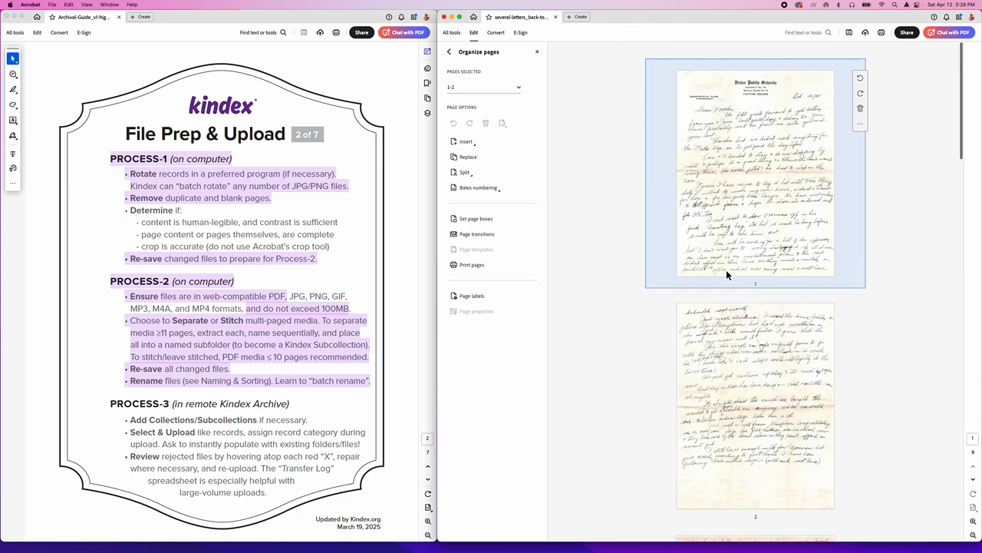
click(711, 163)
scroll(745, 244, down, 5)
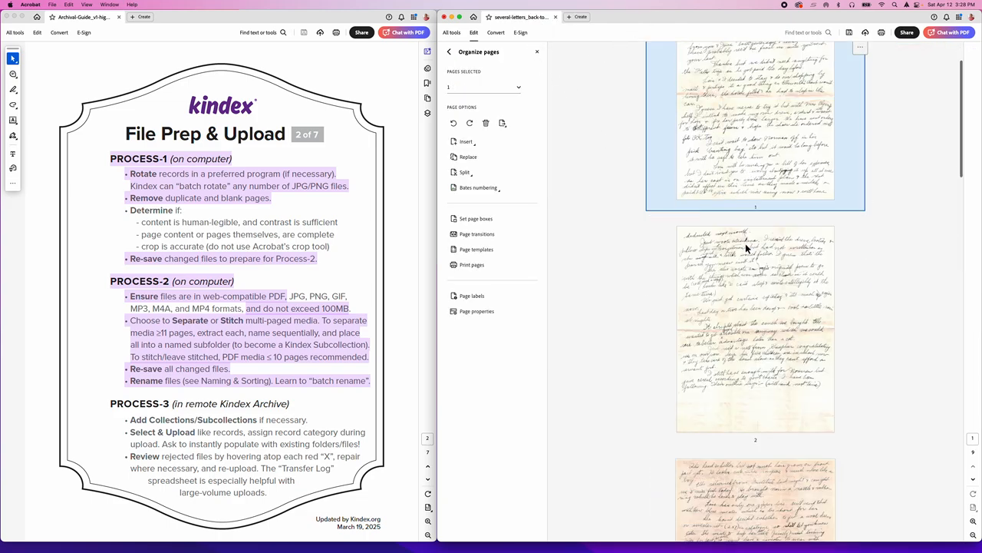
scroll(747, 249, down, 5)
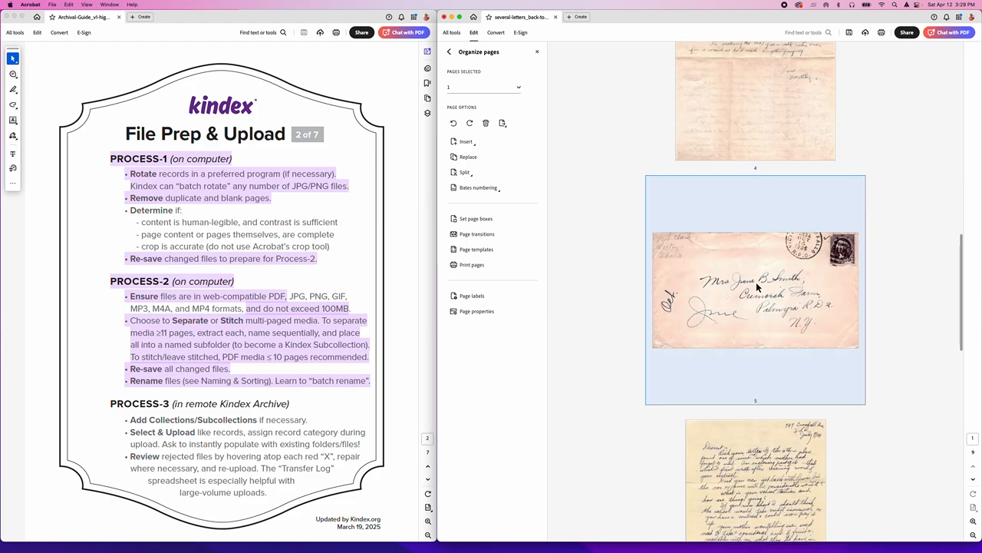
click(756, 281)
scroll(767, 276, up, 8)
scroll(772, 270, up, 2)
shift+click(764, 180)
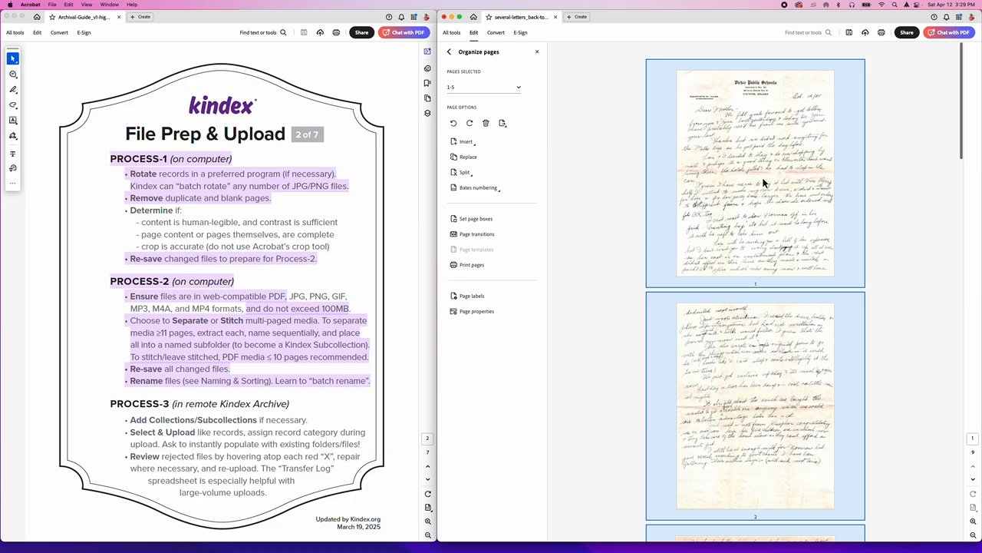
scroll(793, 267, down, 7)
scroll(793, 267, down, 2)
scroll(794, 267, up, 10)
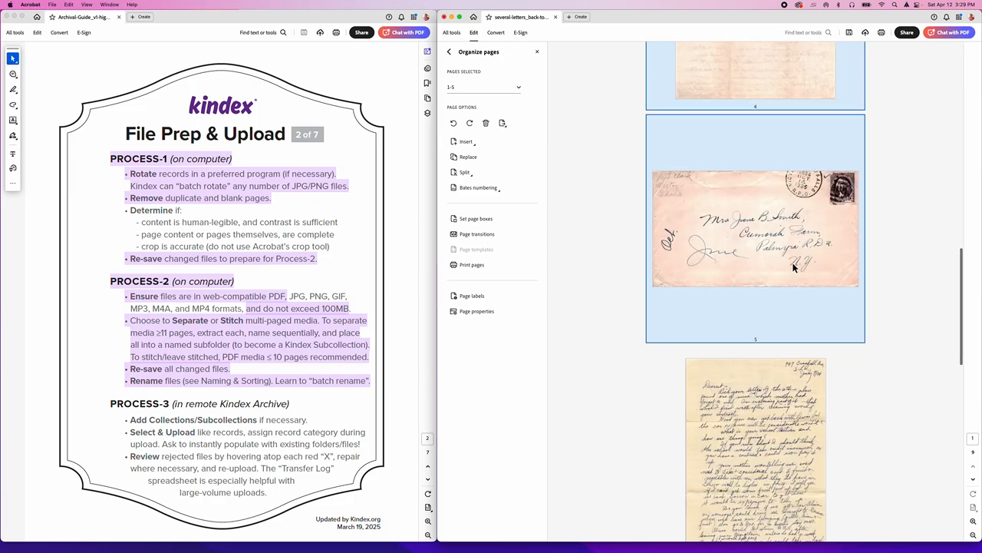
scroll(765, 166, down, 5)
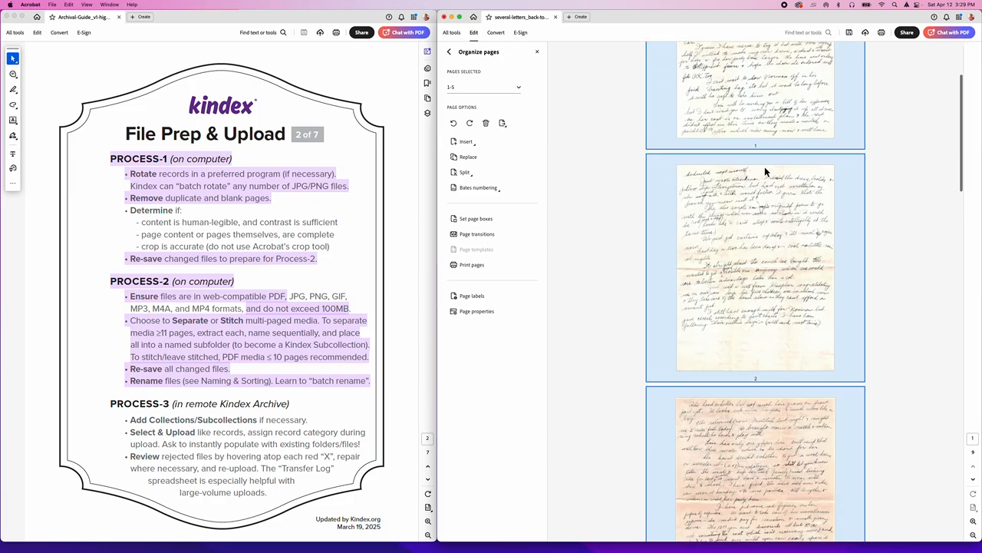
scroll(759, 184, up, 2)
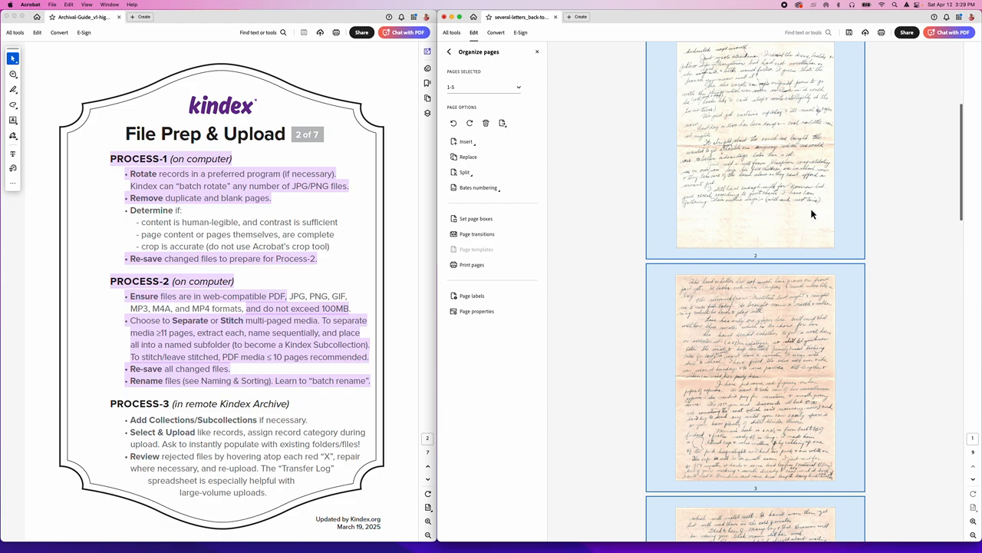
click(882, 245)
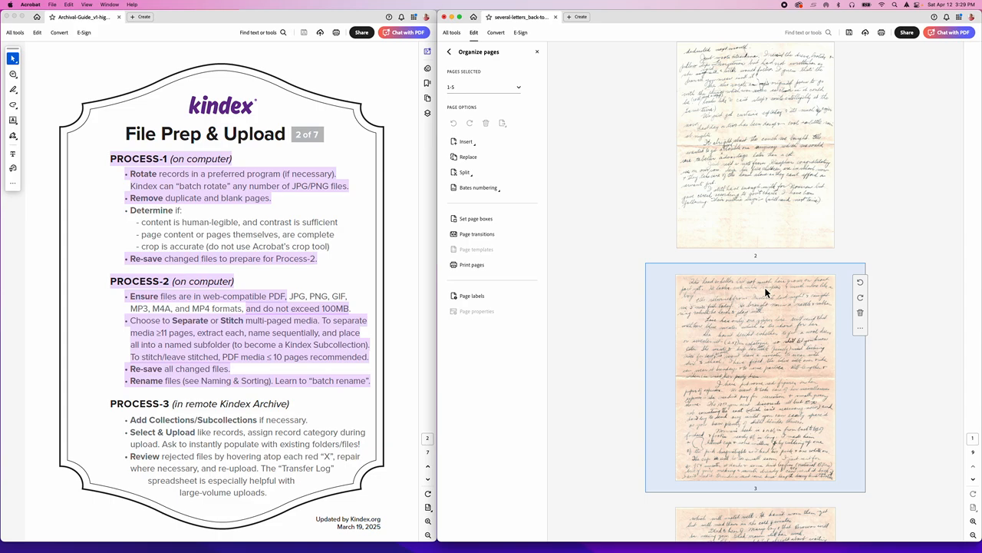
Examine pages 1 through 4 of the remaining letters, comparing paper and text continuity to judge whether they form one letter
scroll(774, 251, up, 3)
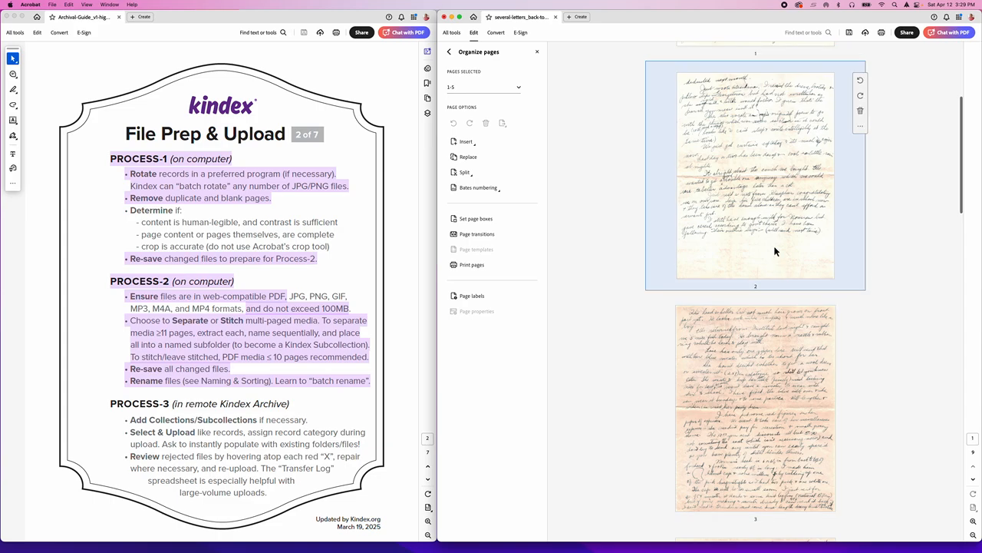
scroll(774, 251, down, 3)
scroll(774, 251, down, 5)
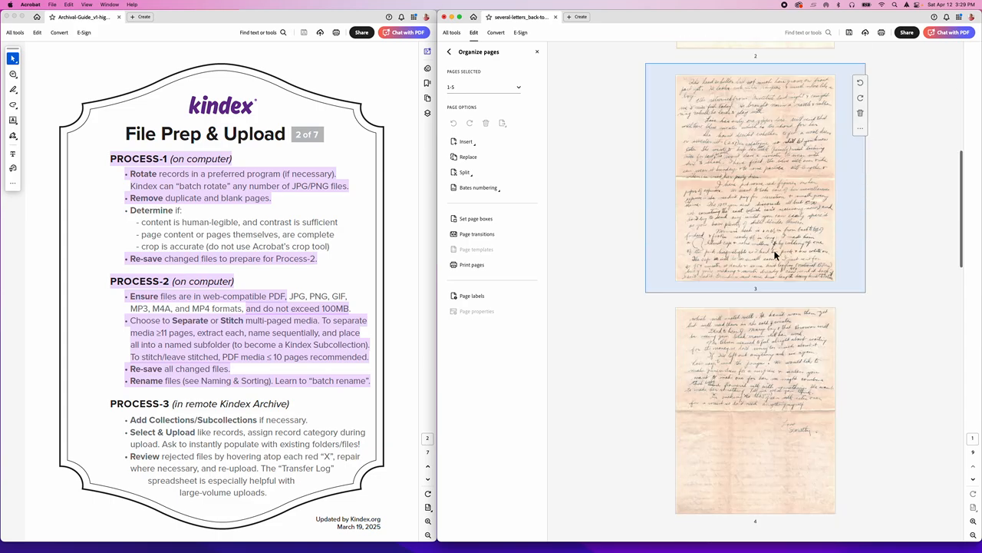
scroll(771, 201, up, 3)
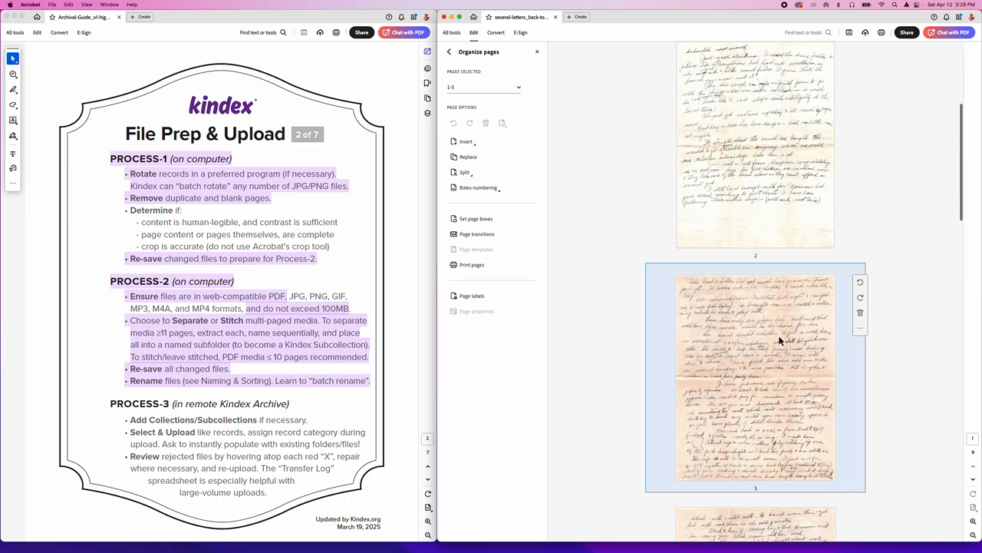
scroll(779, 334, up, 2)
scroll(760, 169, down, 3)
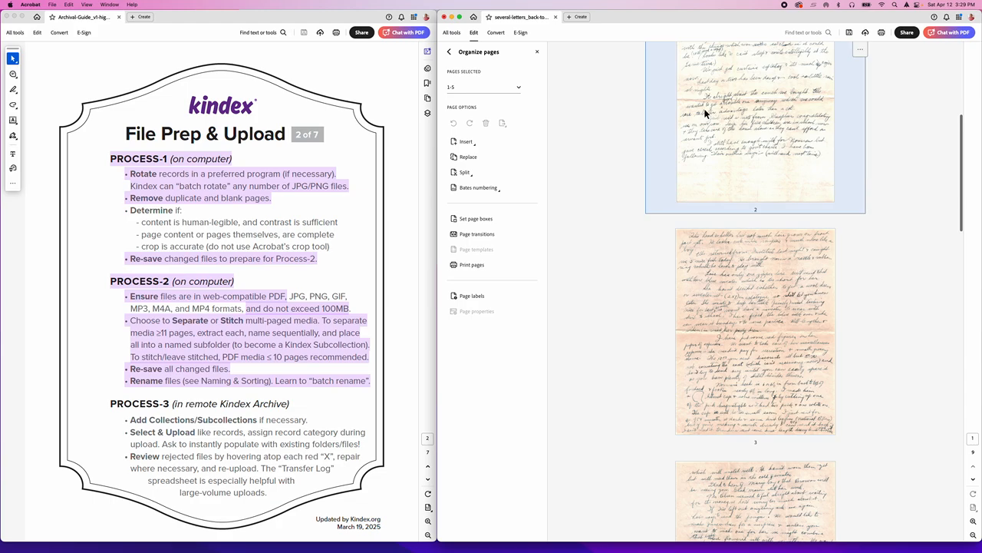
scroll(807, 102, up, 5)
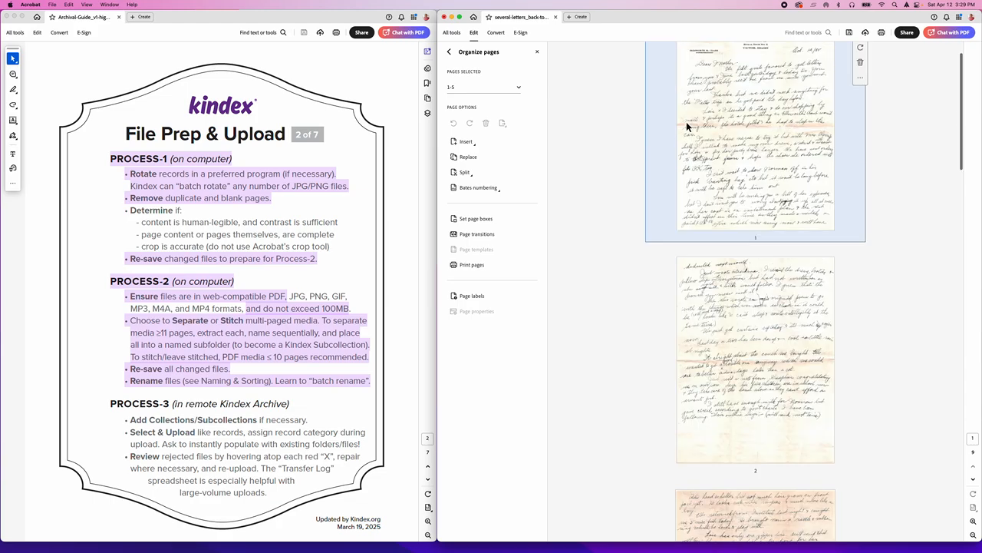
scroll(795, 264, down, 6)
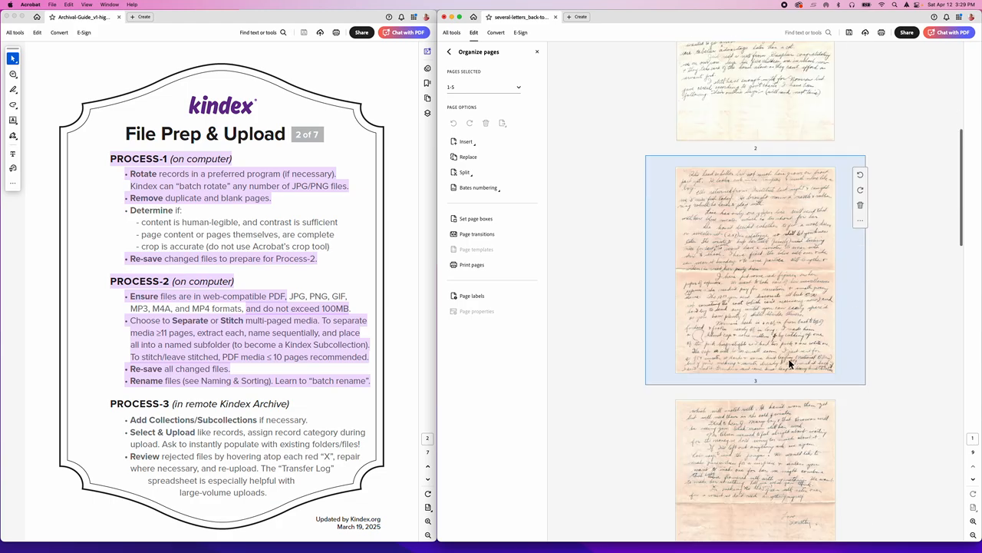
scroll(768, 399, down, 1)
scroll(770, 355, up, 3)
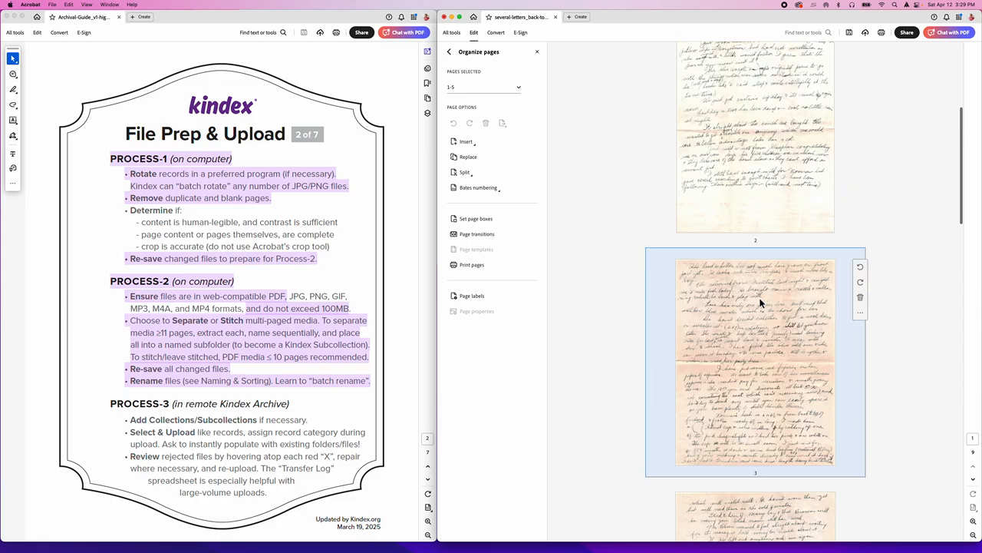
scroll(779, 192, down, 1)
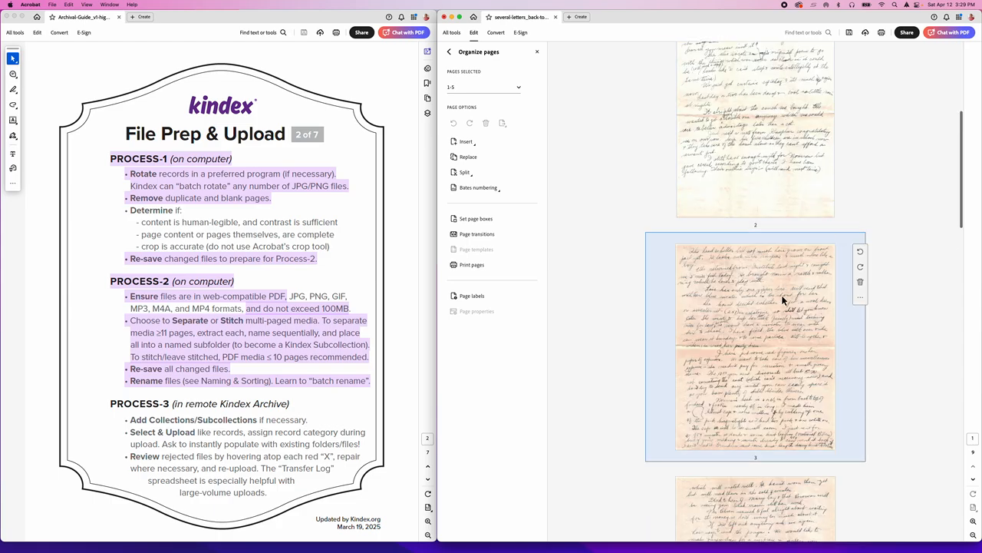
scroll(783, 334, up, 3)
scroll(783, 338, up, 2)
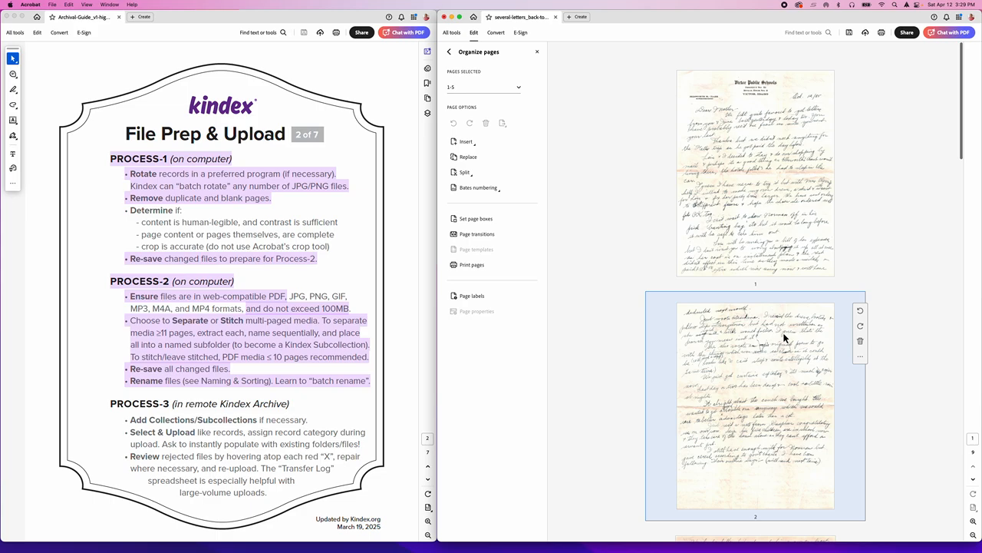
Extract pages 1-5, including the envelope, together into one new PDF, deleting them from the combined letters file after extracting
click(777, 172)
scroll(820, 326, down, 10)
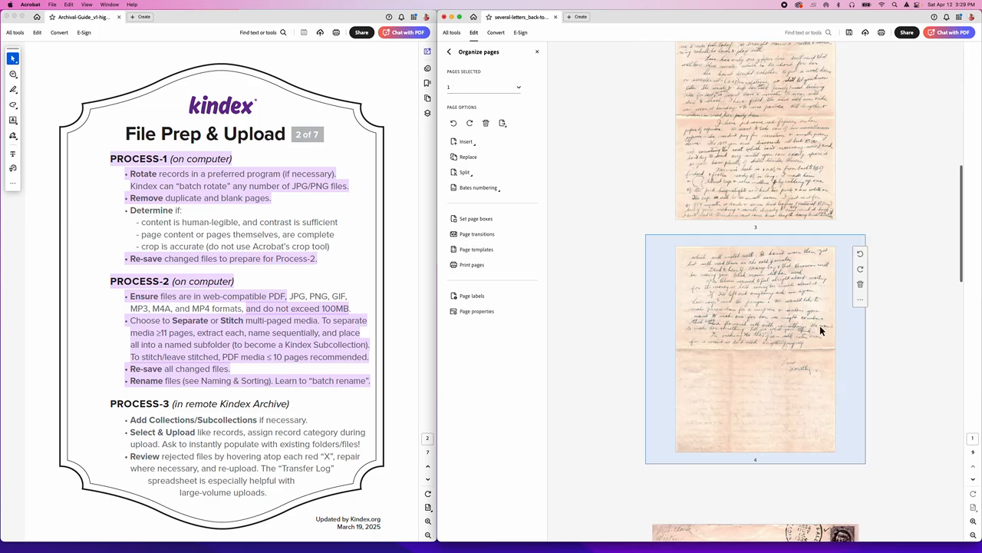
scroll(820, 329, down, 4)
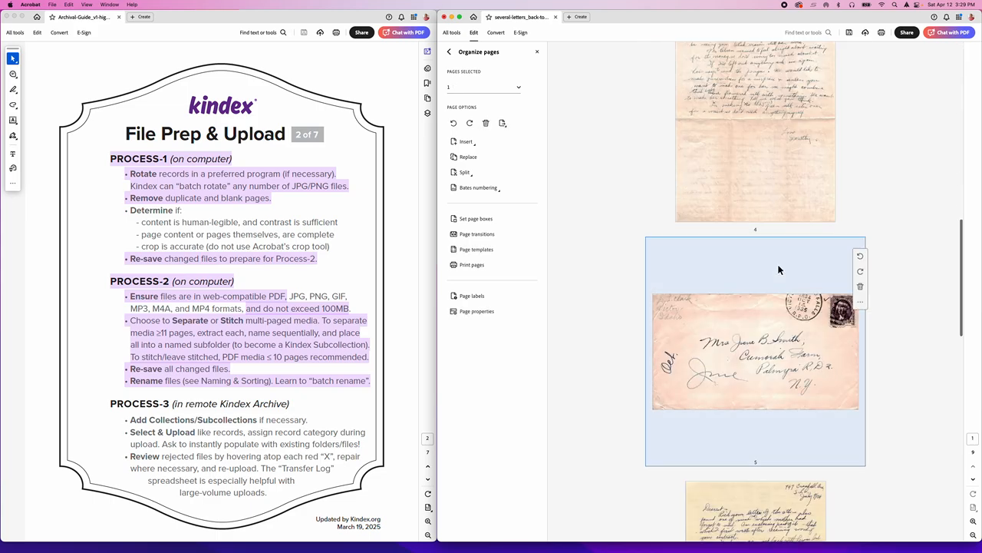
shift+click(765, 355)
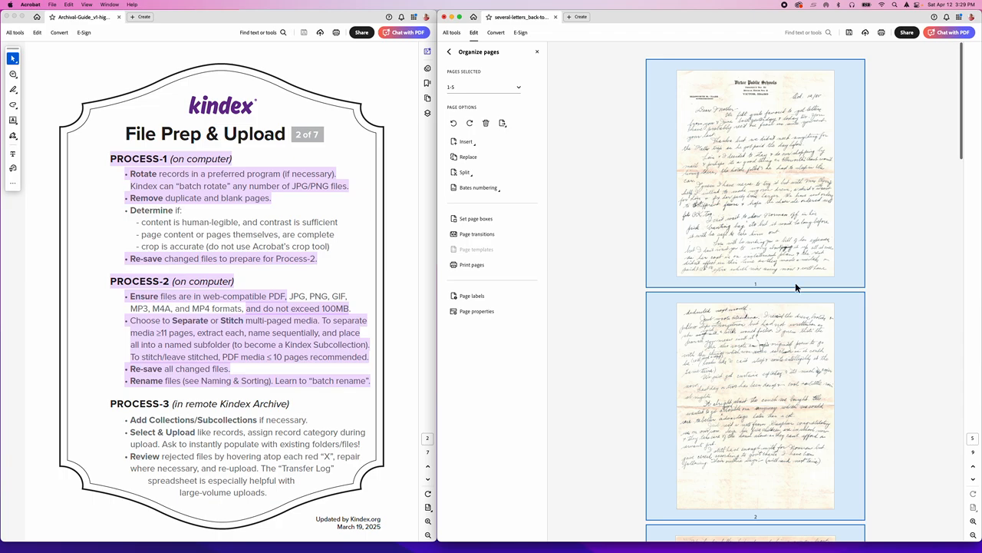
scroll(795, 287, down, 15)
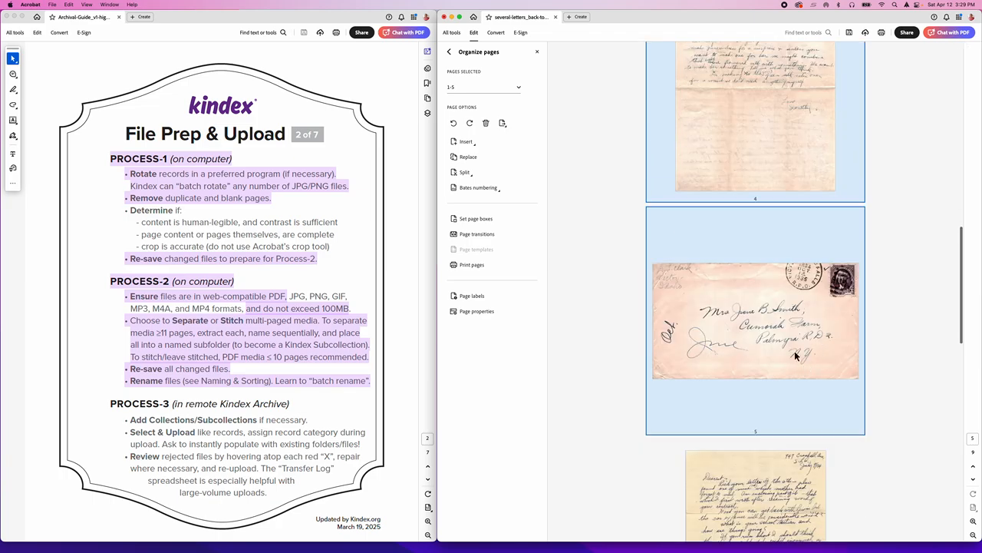
right_click(794, 341)
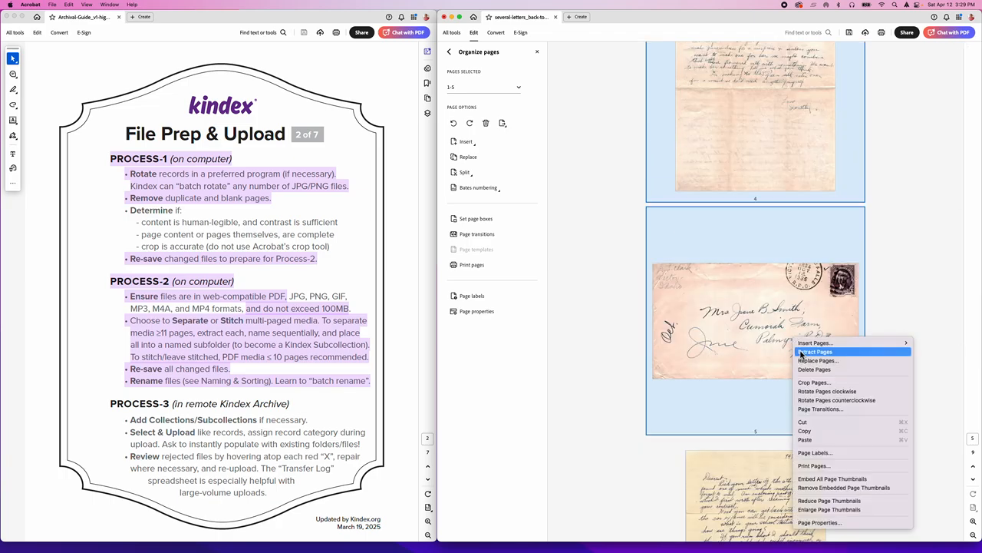
click(801, 352)
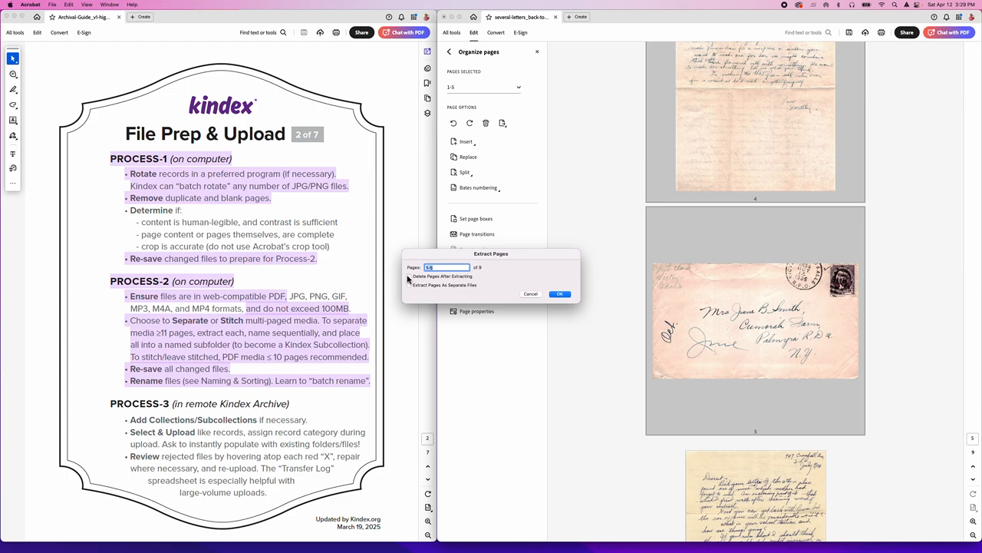
click(559, 294)
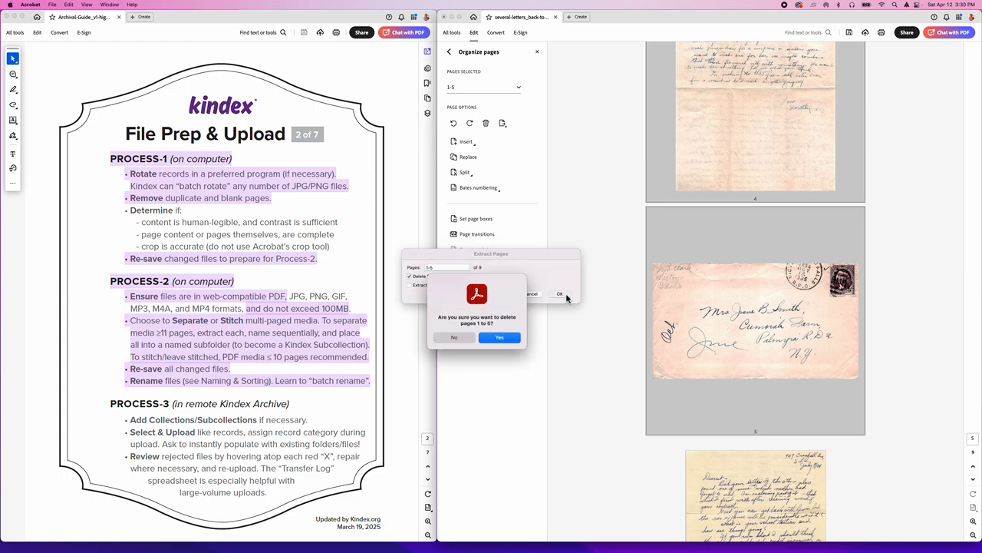
click(500, 338)
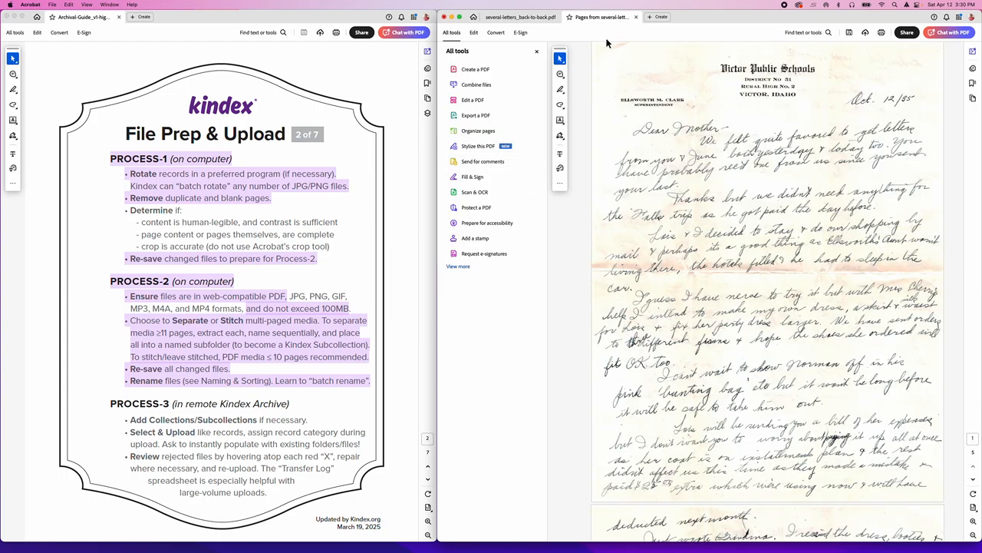
Save the extracted five-page letter as Letter-03.pdf in the Processing-Training folder, based on the existing Letter-02 name, and close that file
click(52, 5)
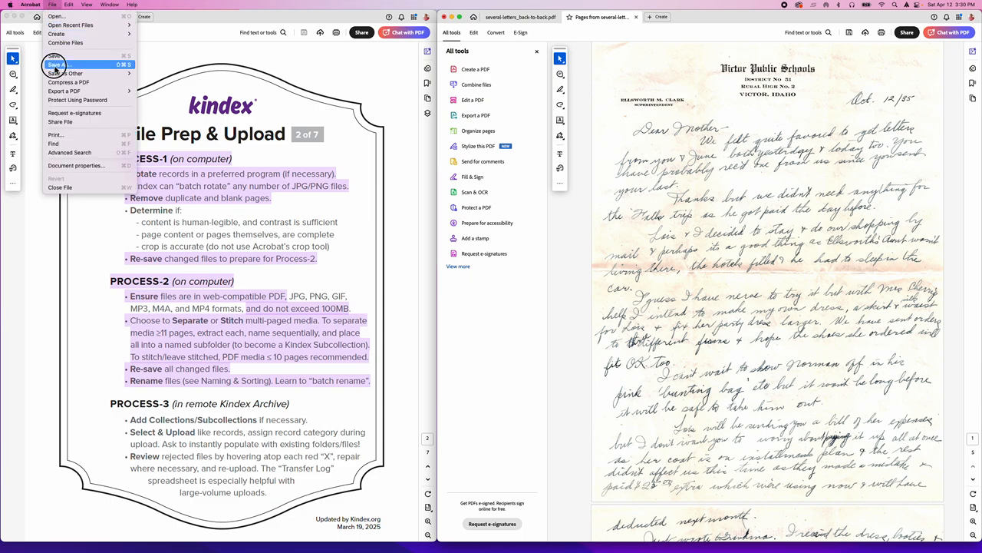
click(53, 65)
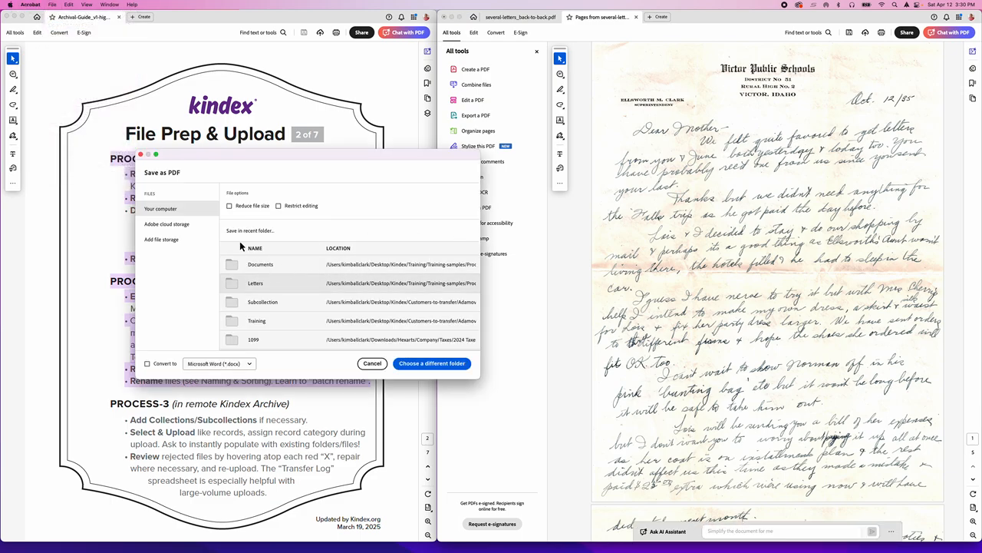
click(432, 363)
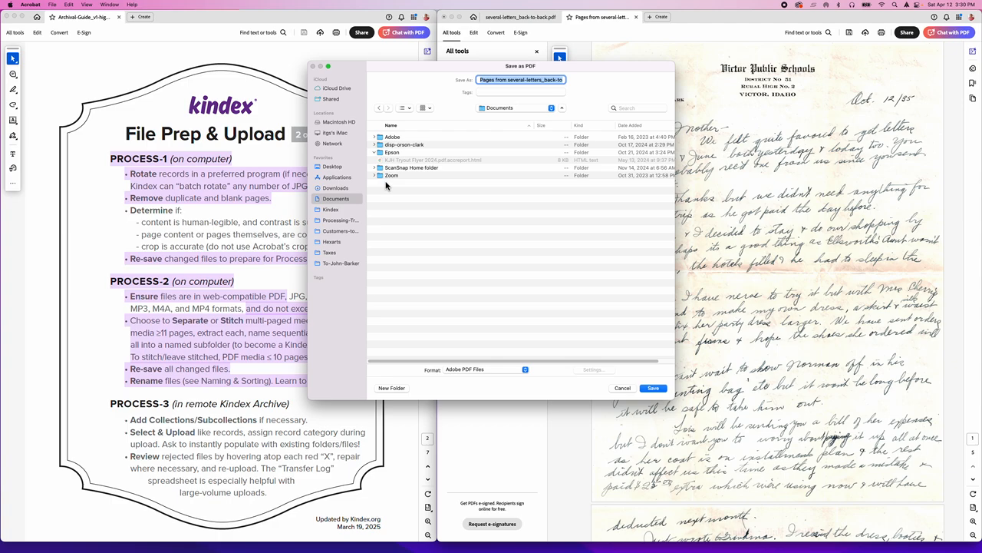
click(341, 221)
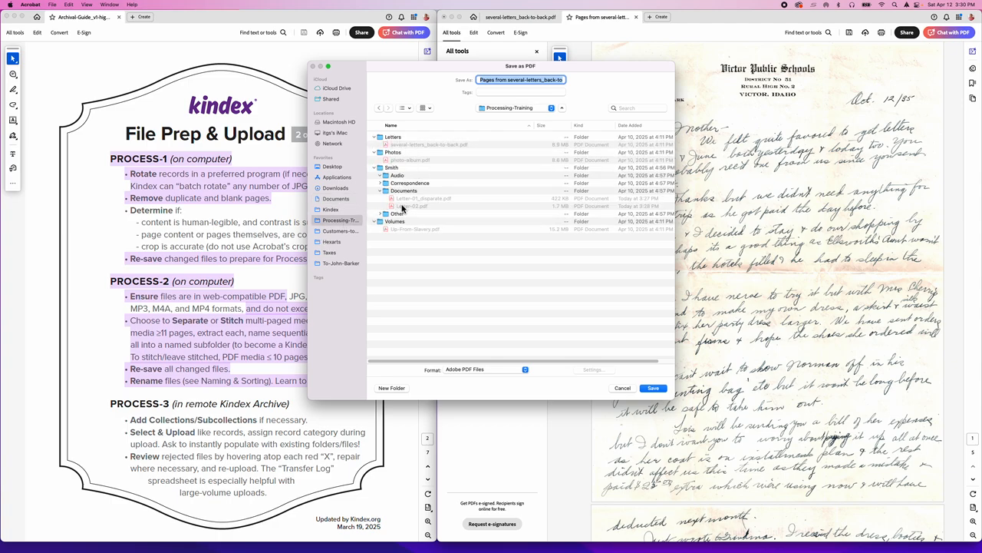
click(406, 208)
double_click(504, 80)
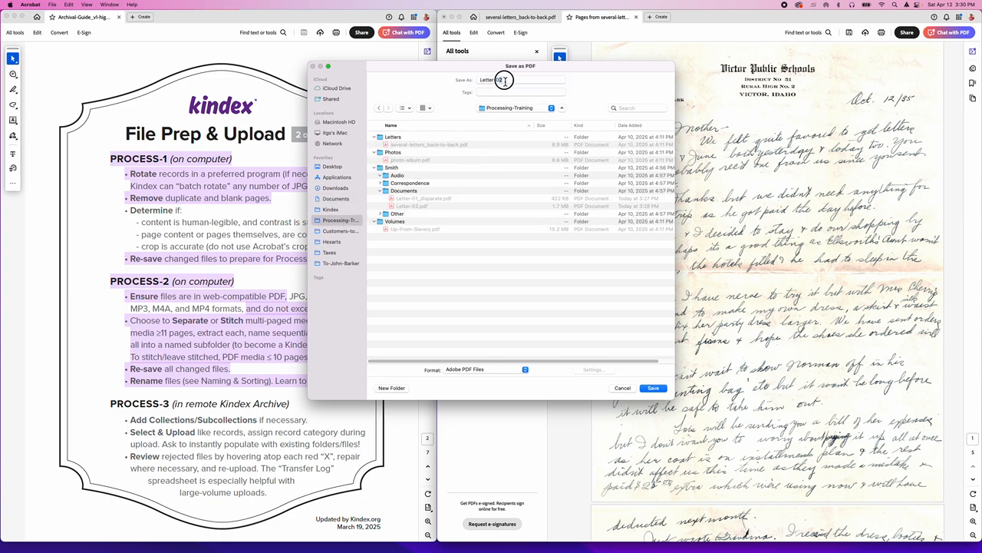
key(Return)
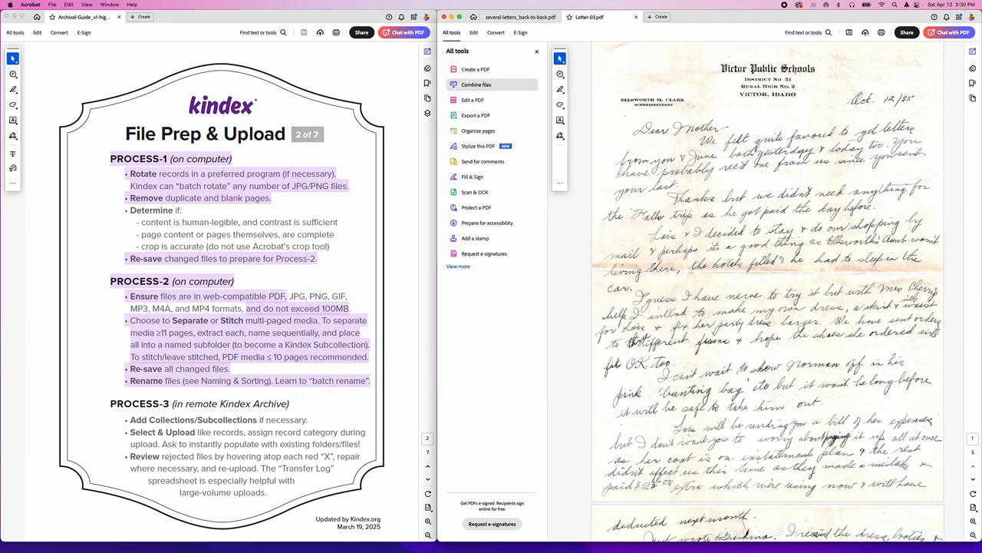
click(636, 16)
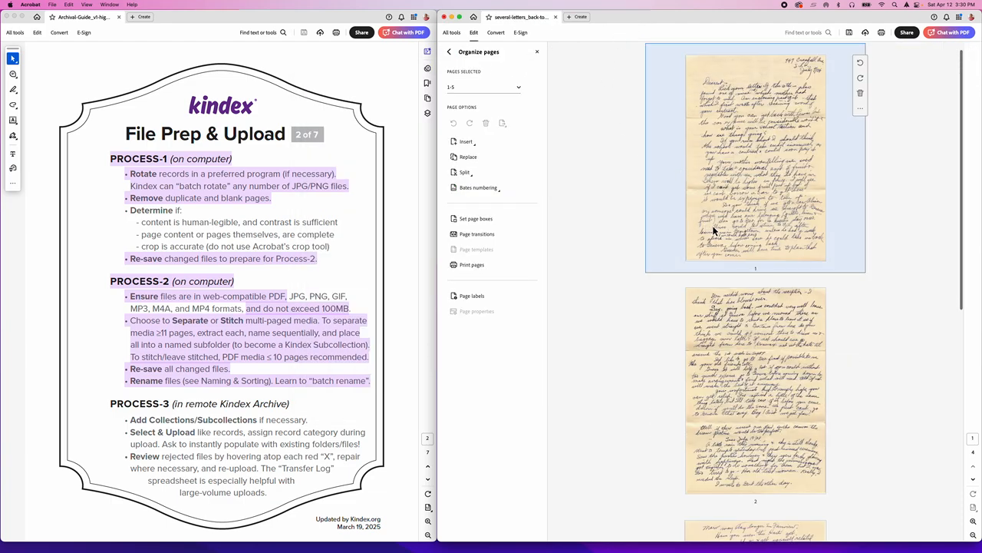
Examine the four remaining pages, including the envelope, to judge whether they form one letter, and select all of them
scroll(713, 231, down, 10)
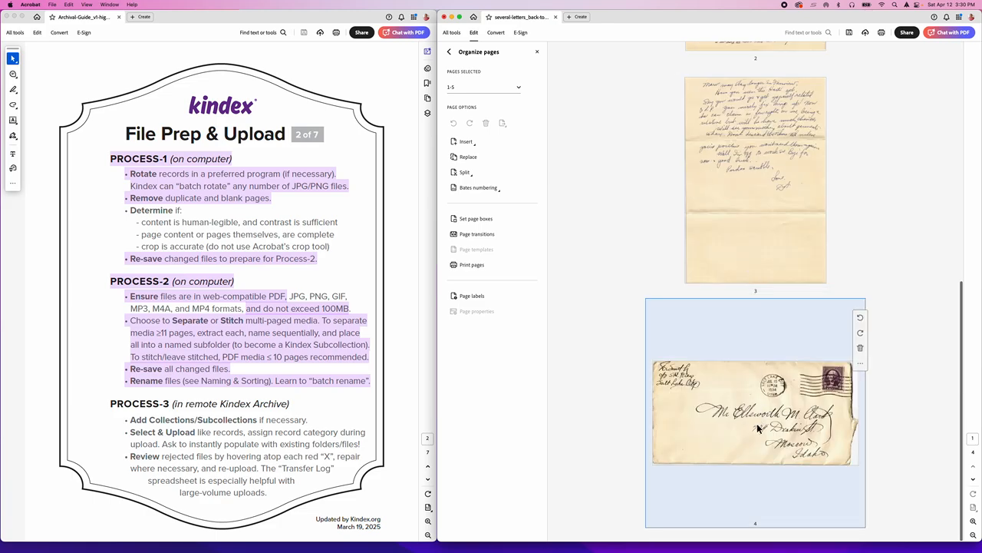
scroll(765, 389, up, 10)
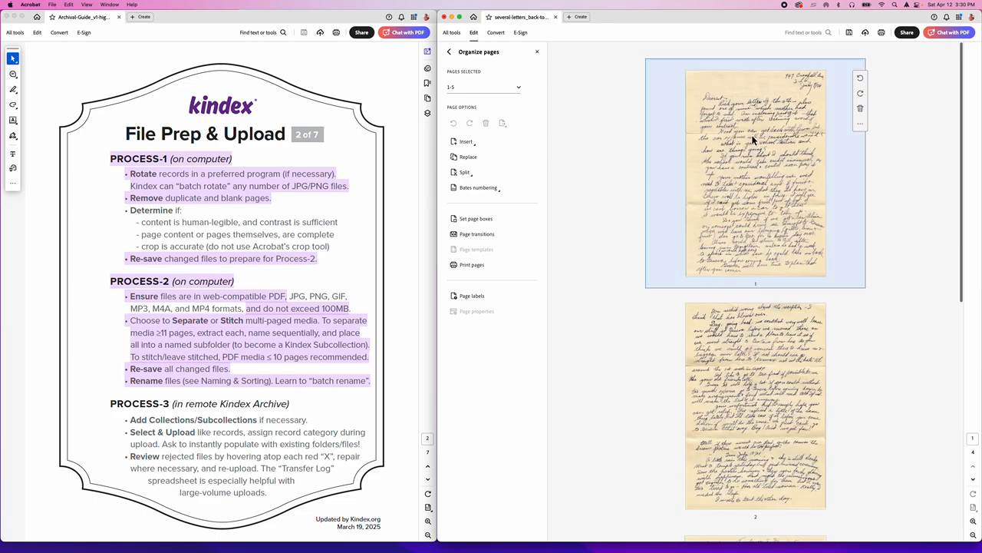
scroll(778, 358, down, 5)
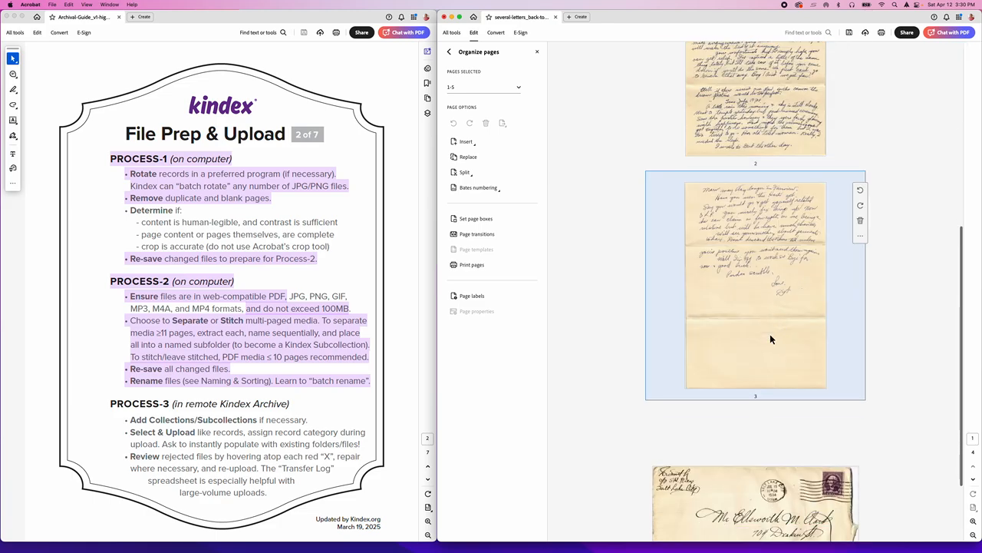
scroll(771, 338, down, 3)
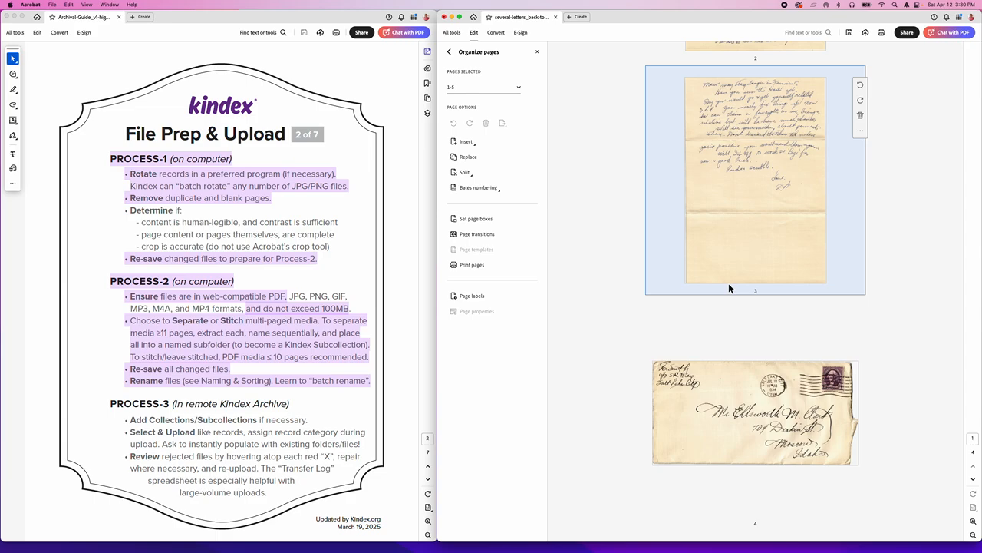
scroll(728, 285, up, 8)
click(730, 165)
scroll(744, 325, down, 8)
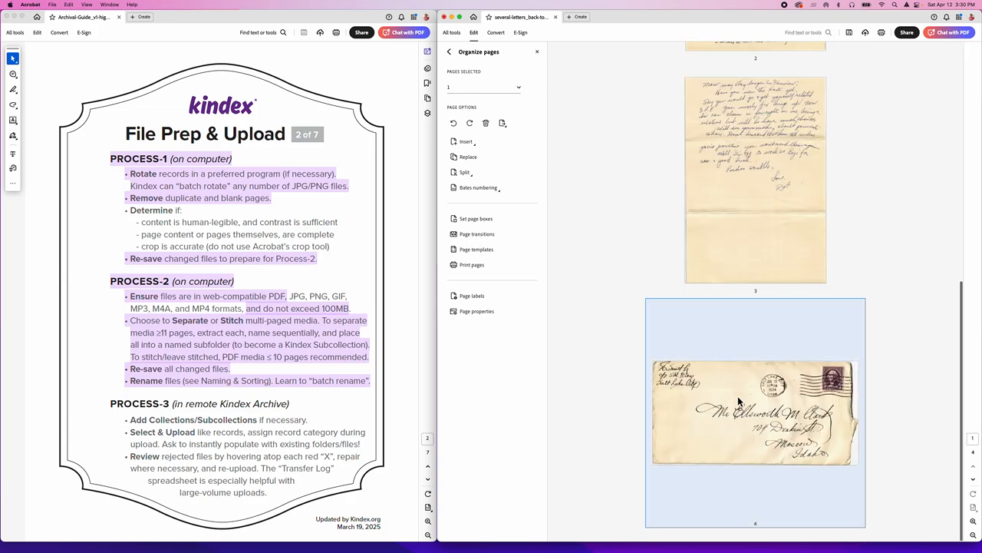
key(super+a)
scroll(789, 297, up, 8)
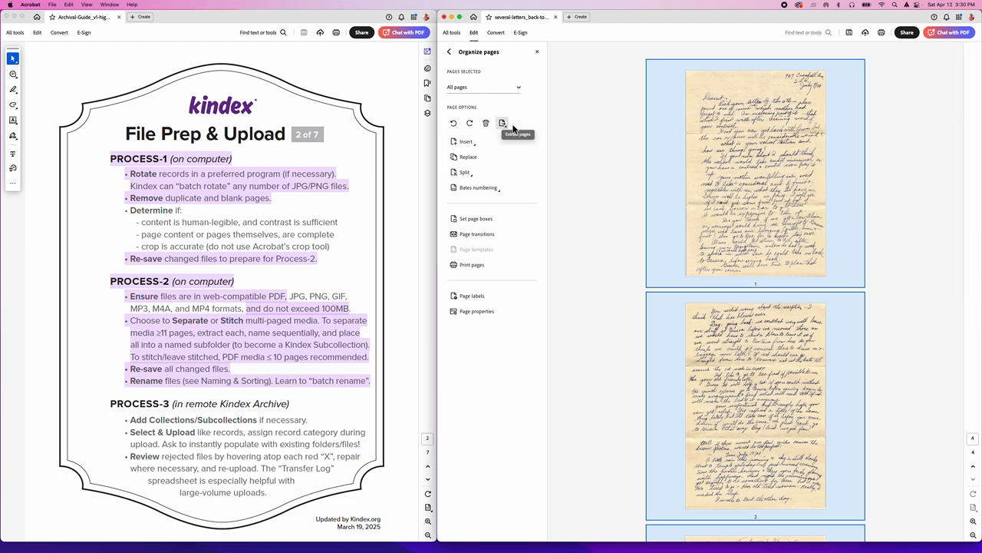
scroll(867, 223, down, 6)
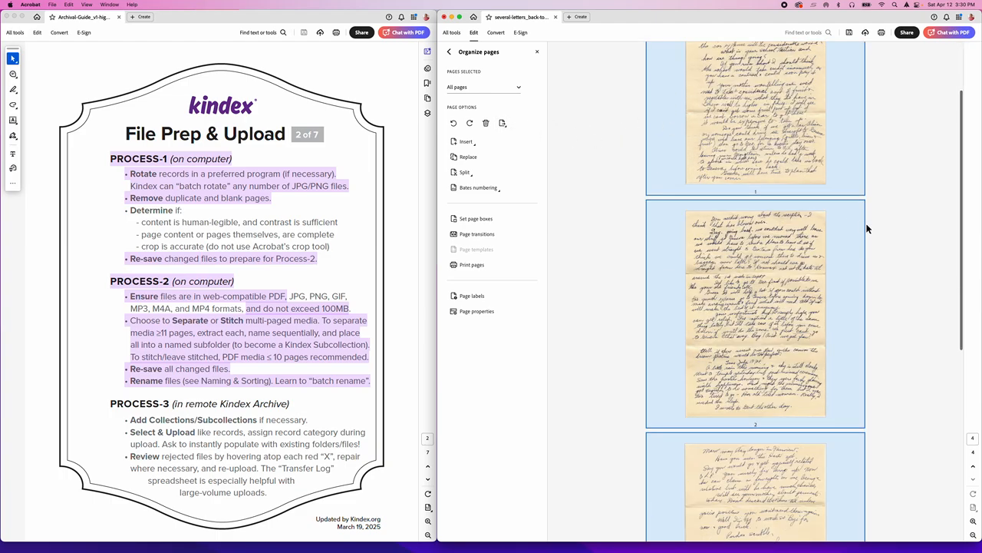
scroll(866, 223, up, 6)
scroll(868, 223, down, 1)
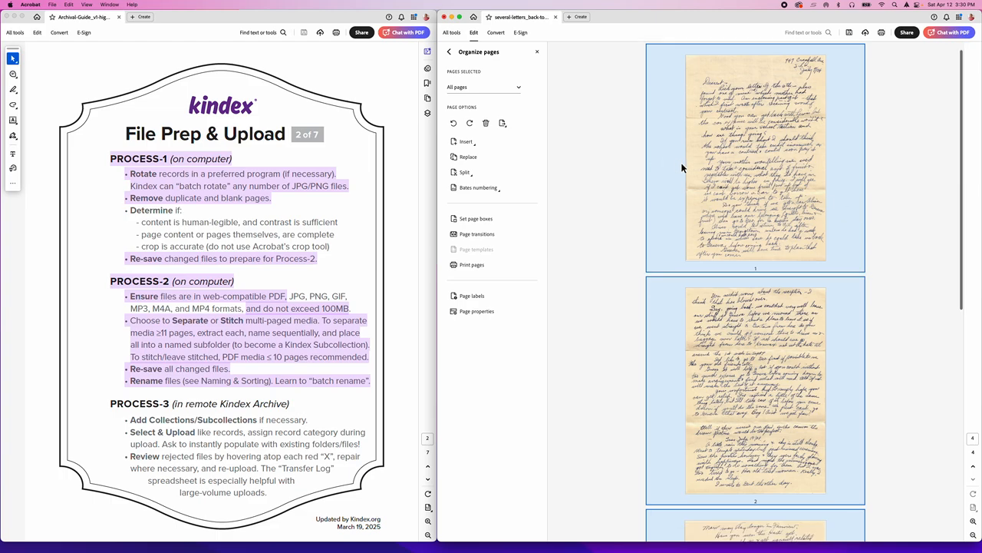
click(502, 123)
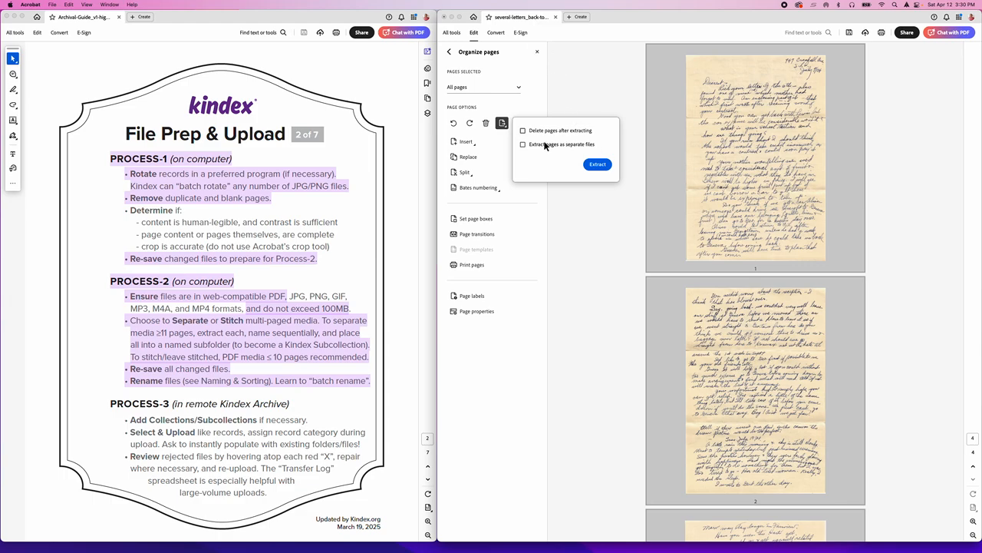
click(597, 164)
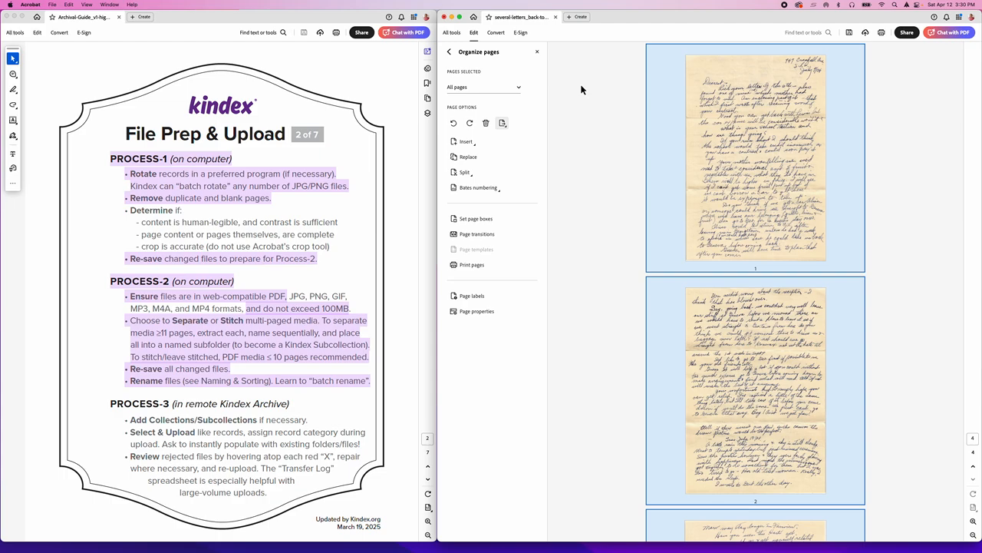
Start saving the remaining four-page file under a new name, with the Processing-Training folder as its destination
click(54, 5)
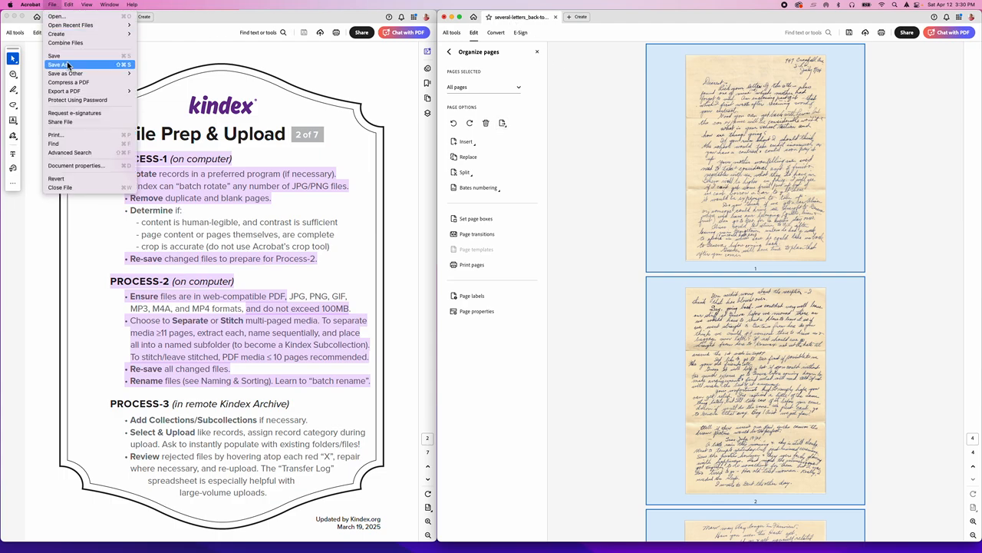
click(646, 200)
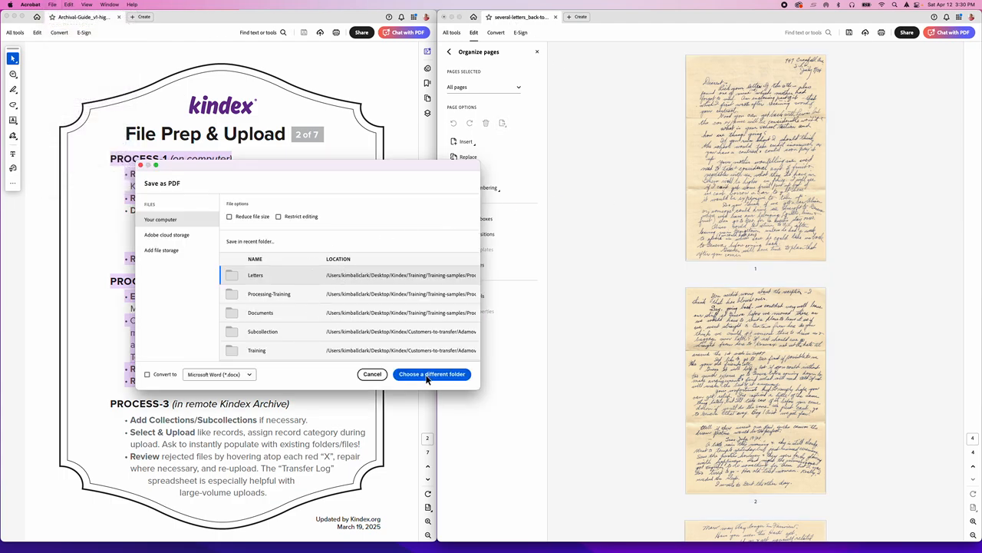
click(428, 376)
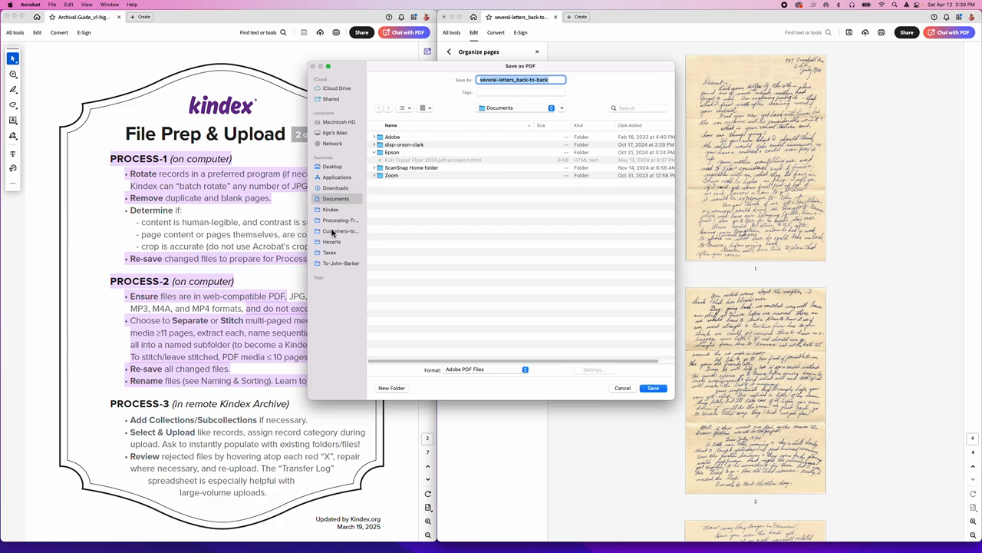
click(336, 219)
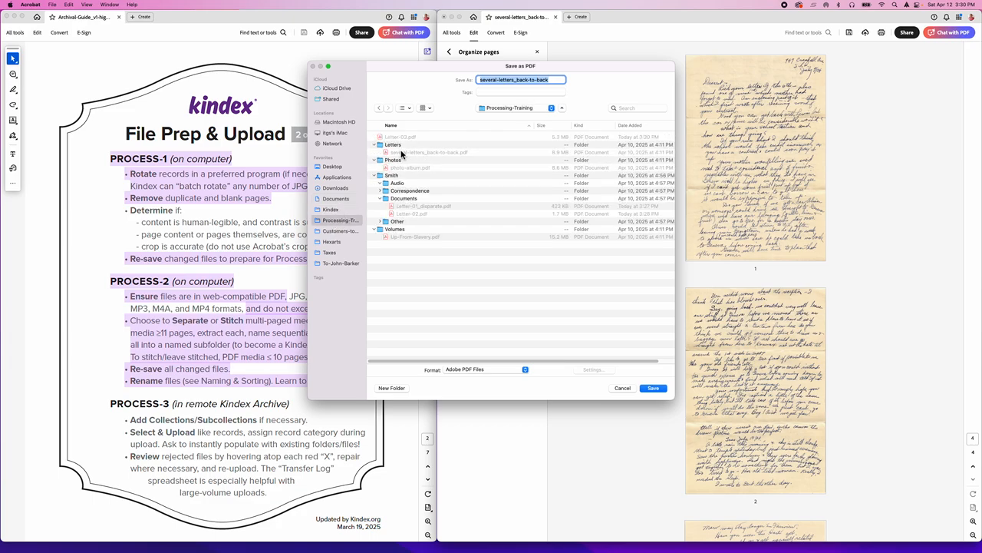
Save the remaining letter under the name Letter-04.pdf, without replacing the existing Letter-03.pdf
click(414, 214)
click(499, 80)
click(654, 387)
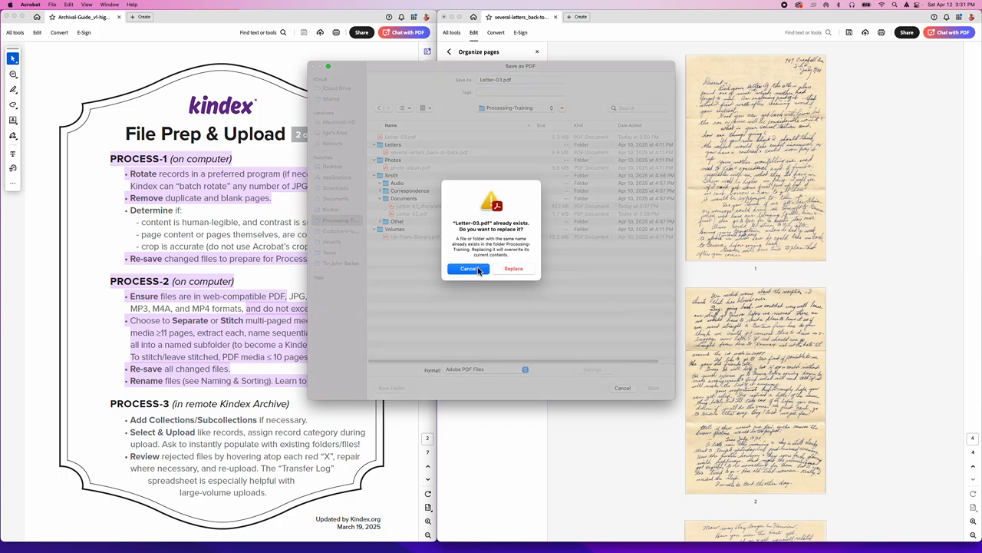
click(478, 269)
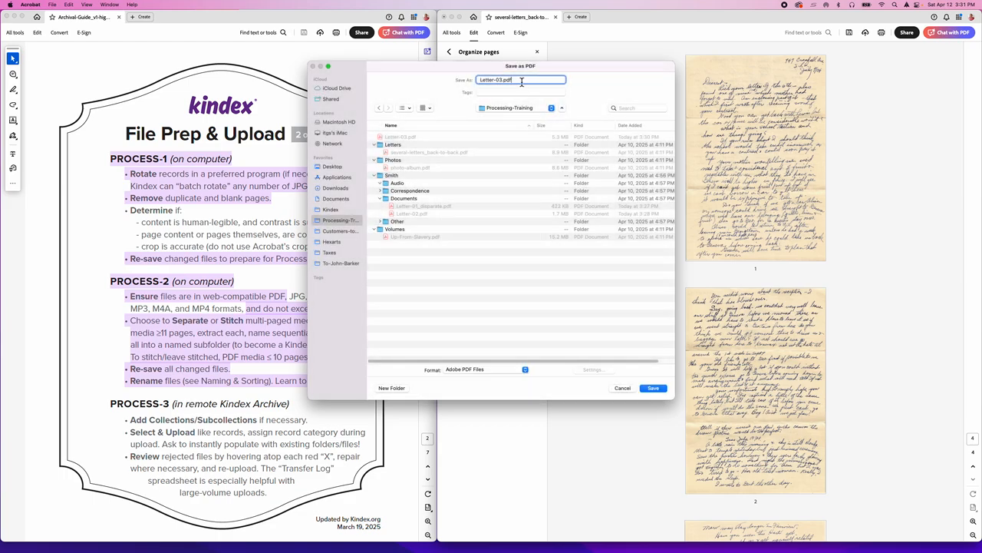
click(501, 82)
click(651, 389)
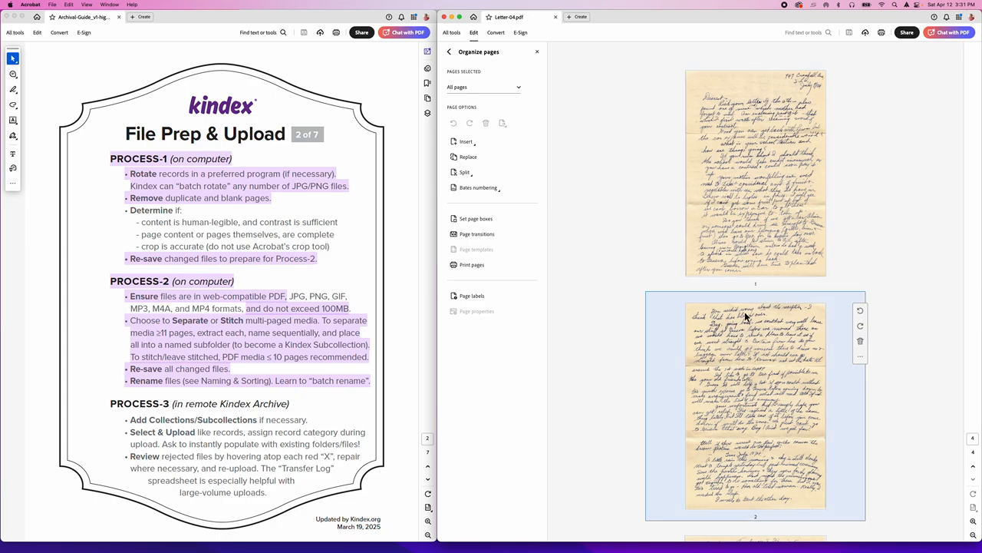
Rotate page 1 of Letter-04.pdf clockwise through a full turn, back to its upright orientation
click(738, 214)
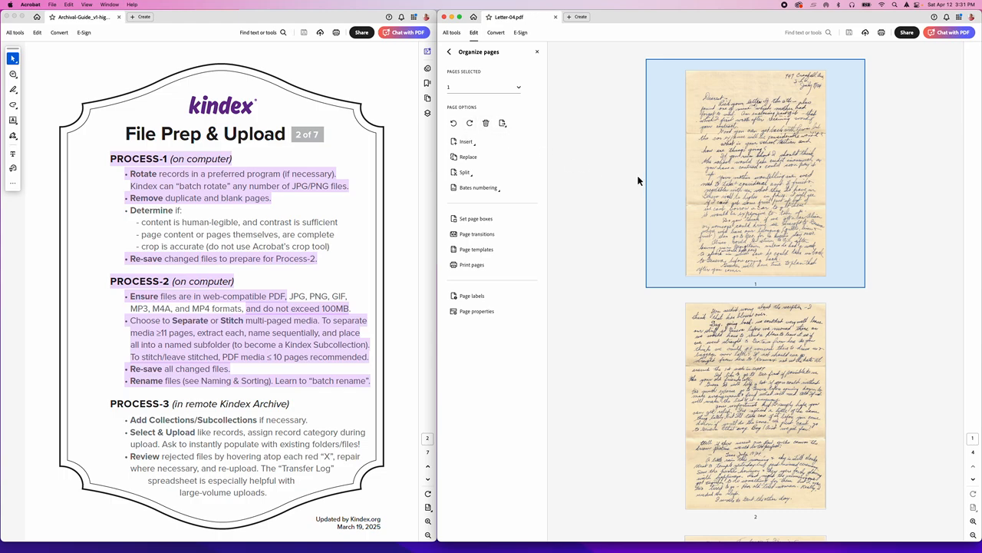
click(468, 124)
click(469, 124)
click(469, 124)
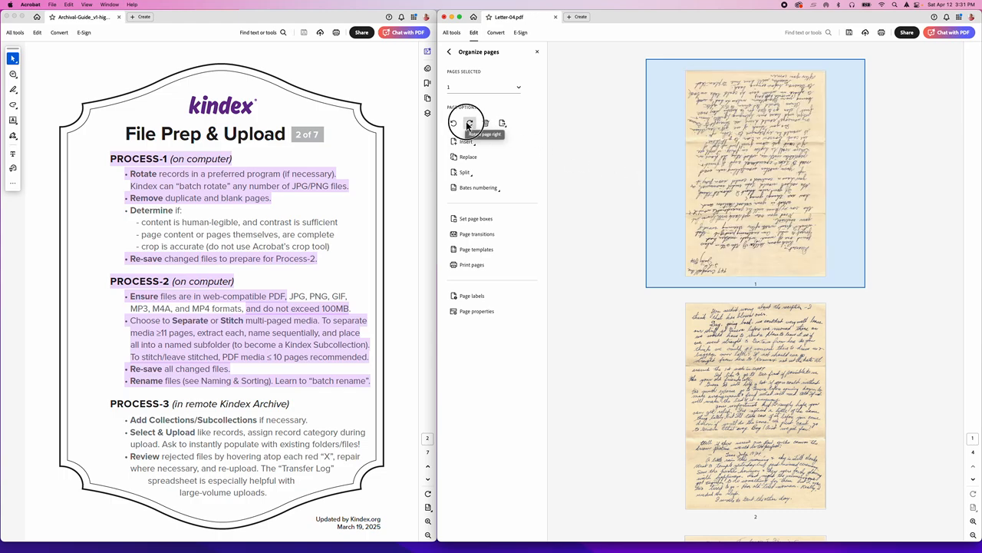
click(469, 123)
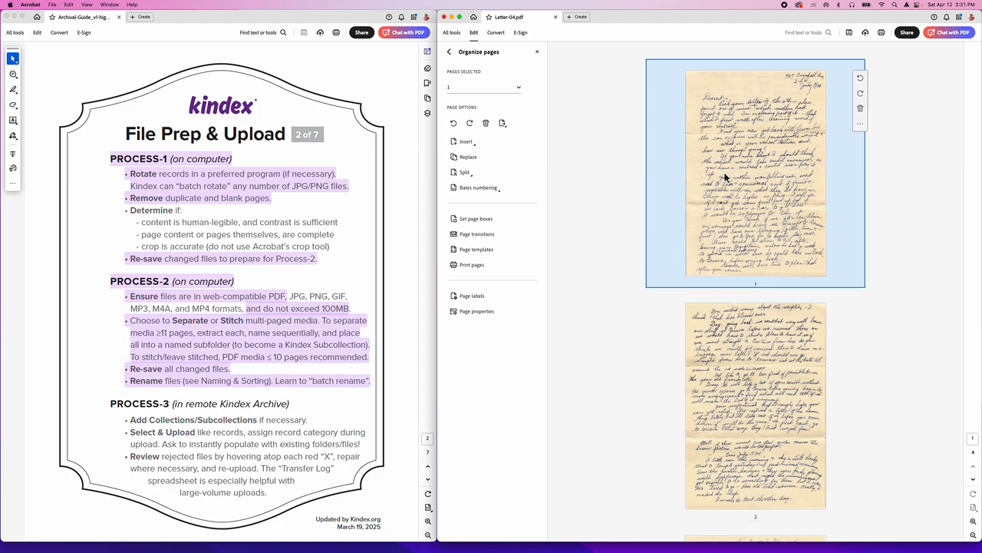
Turn page 1 of Letter-04.pdf clockwise four more times in 90-degree increments
click(470, 125)
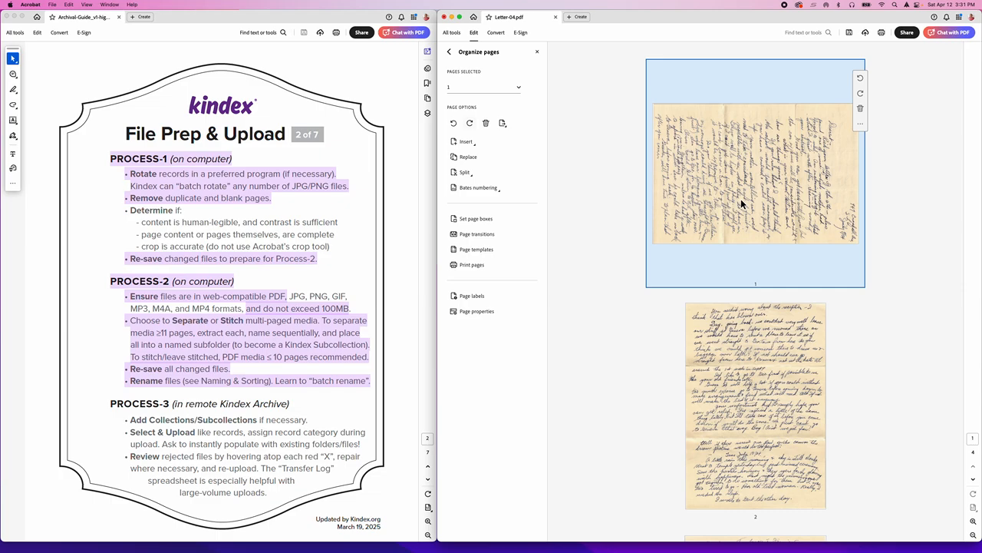
click(470, 123)
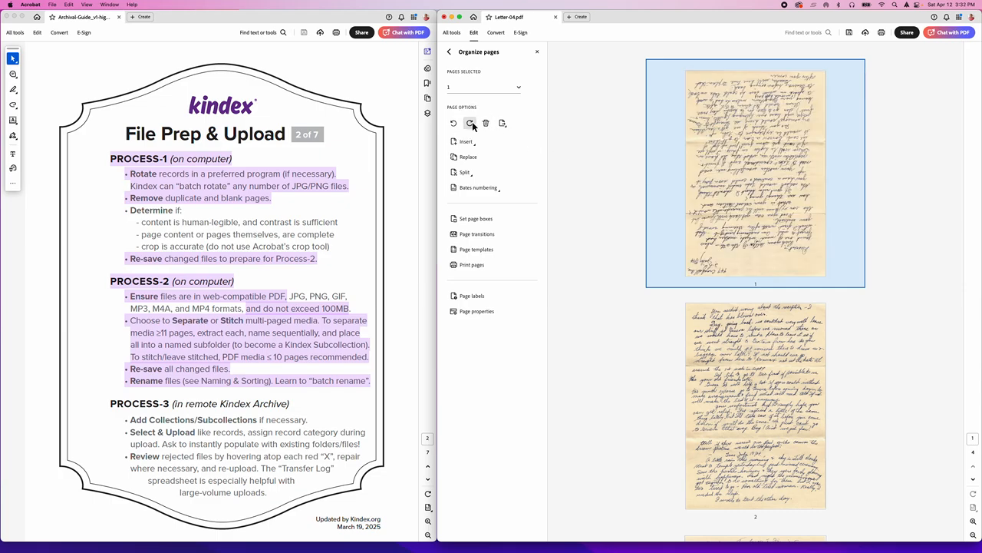
click(472, 123)
click(471, 123)
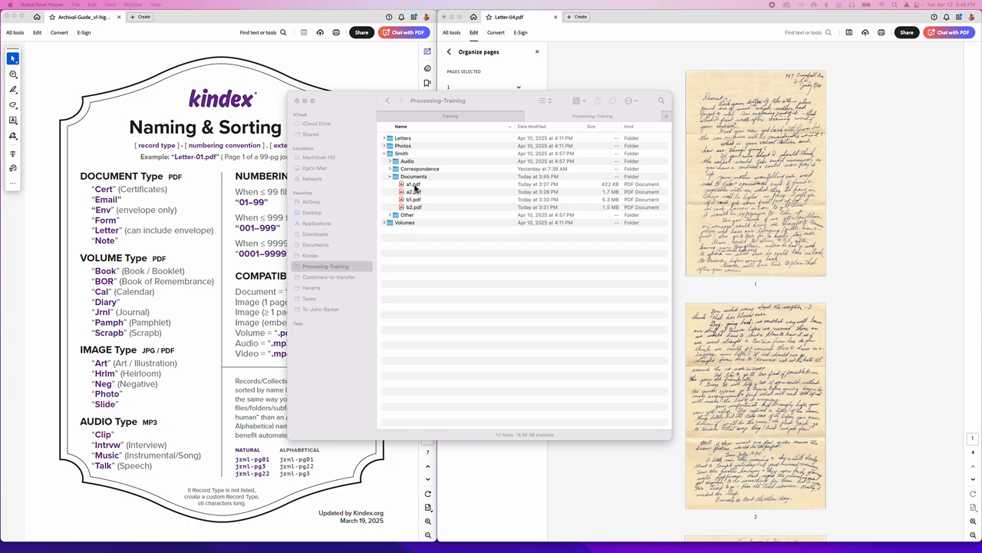
In Finder, combine a1.pdf and a2.pdf from the Documents folder into a single PDF with the Create PDF quick action
click(414, 188)
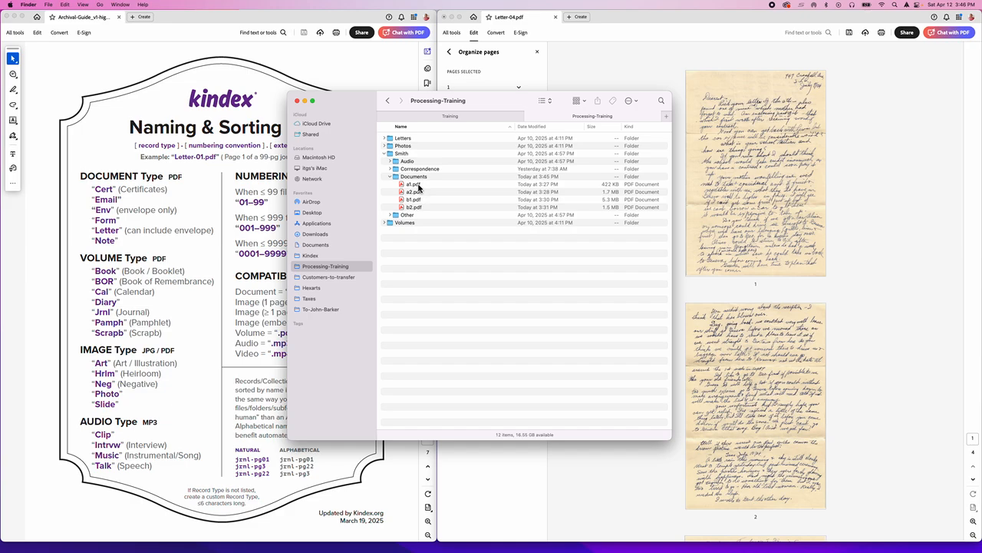
click(415, 185)
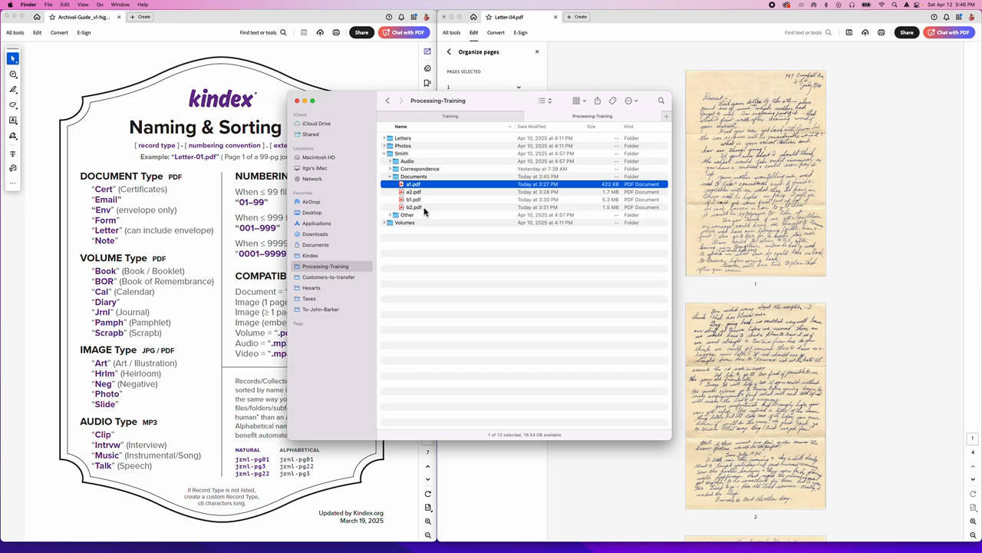
click(424, 209)
click(418, 185)
shift+click(419, 194)
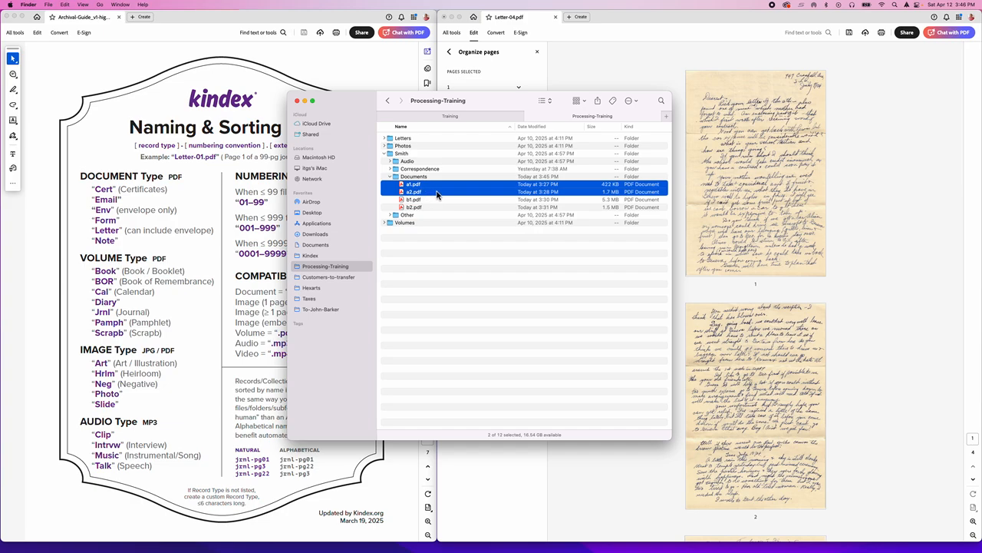
right_click(436, 194)
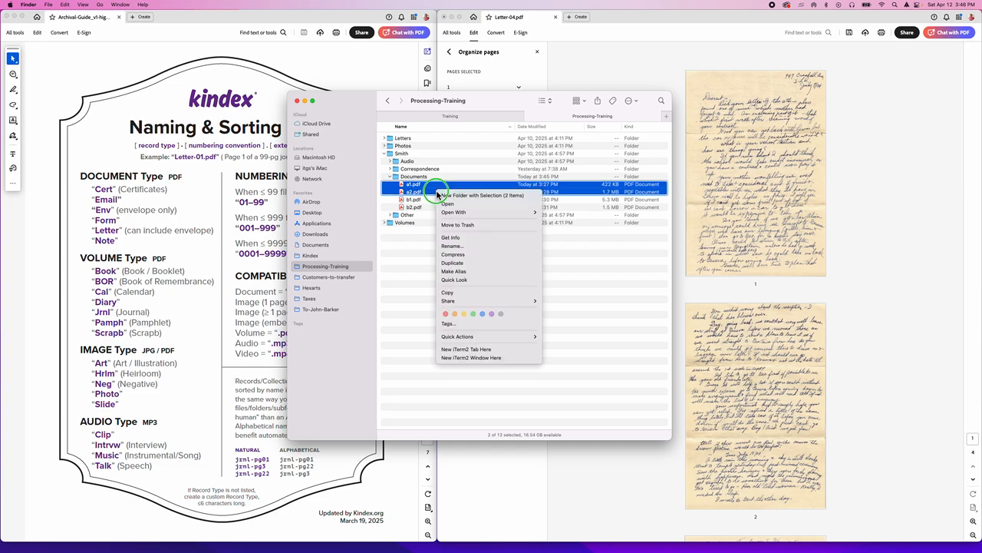
mouse_move(498, 337)
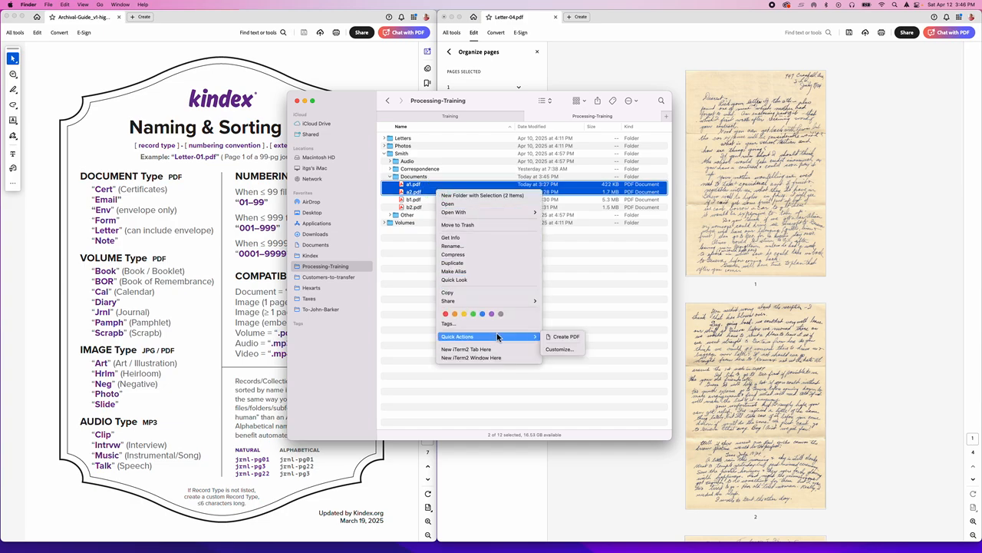
click(564, 339)
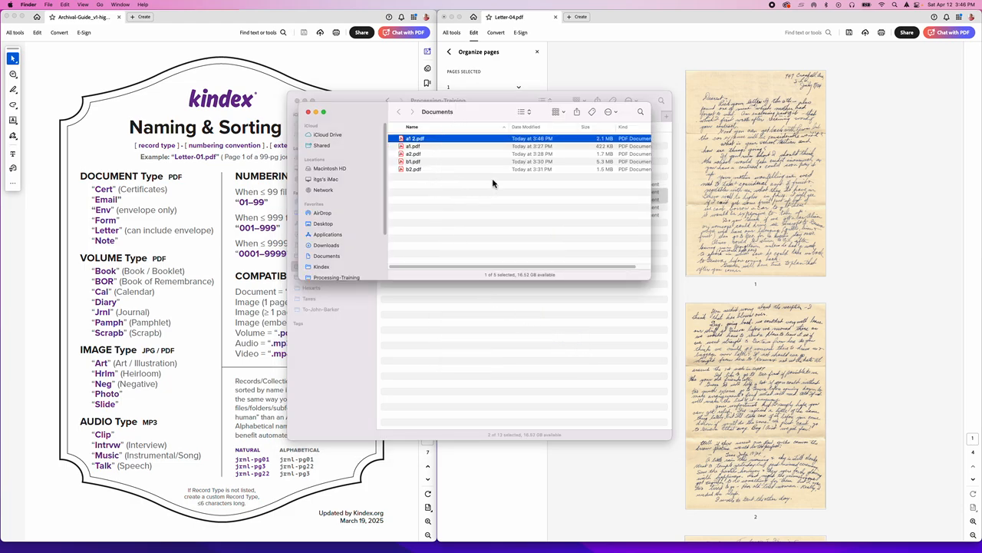
drag(477, 118, 481, 158)
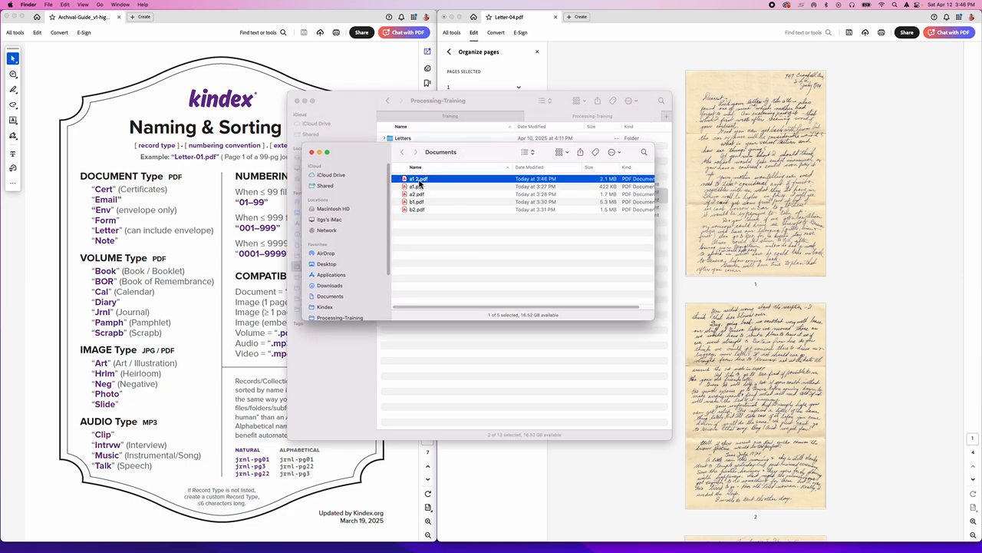
Move the original a1.pdf and a2.pdf files to the Trash
click(417, 188)
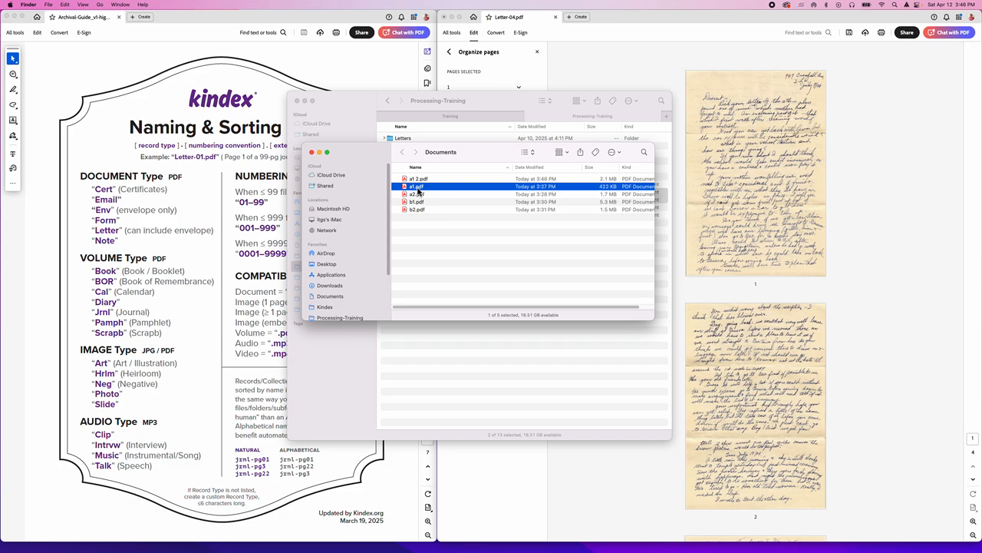
shift+click(418, 196)
key(super+BackSpace)
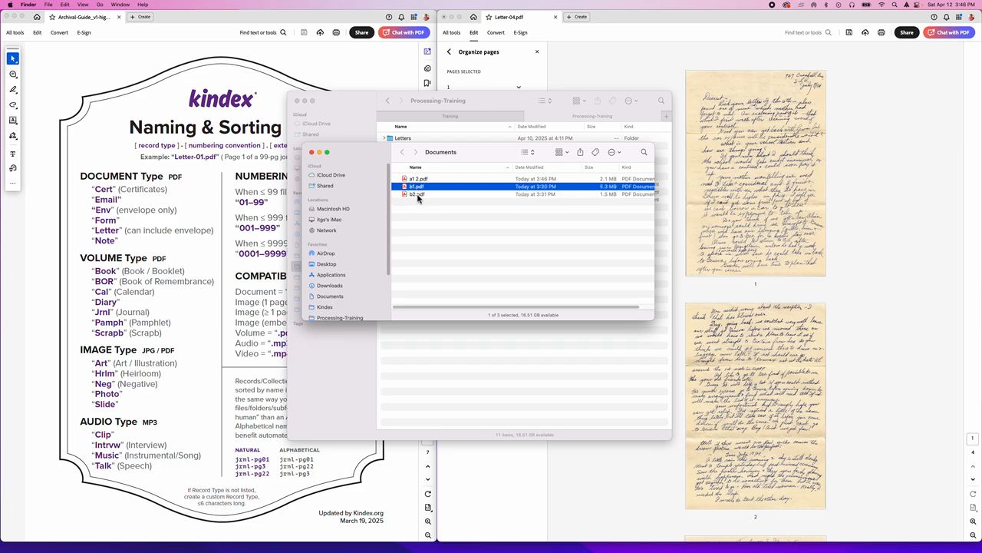
Preview the combined file a1 2.pdf and look through its pages
click(420, 181)
key(space)
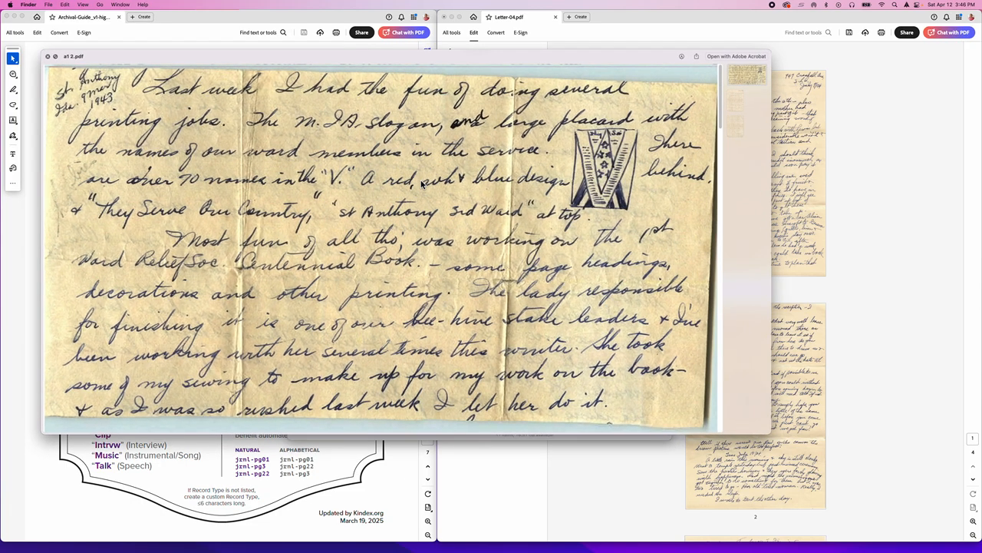
click(741, 103)
click(740, 130)
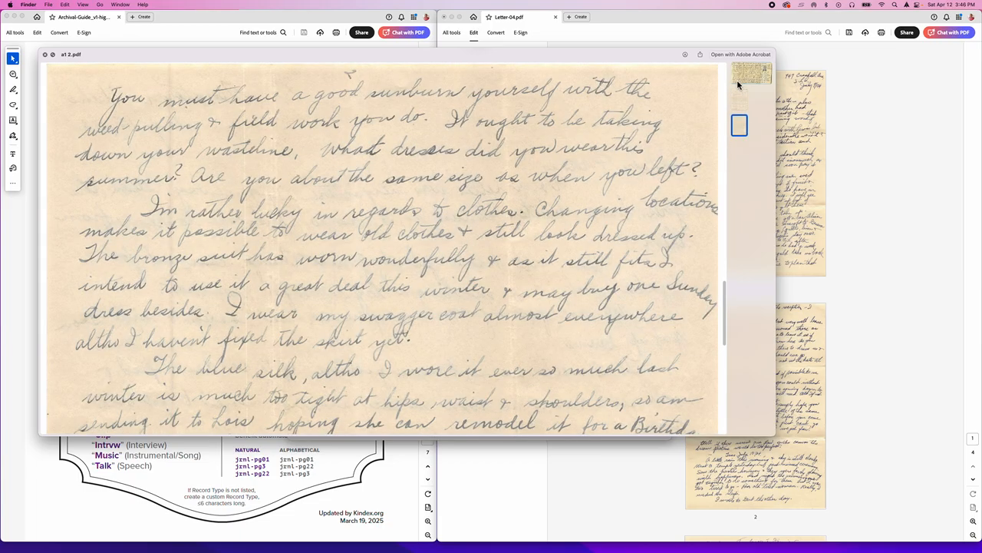
click(742, 77)
key(space)
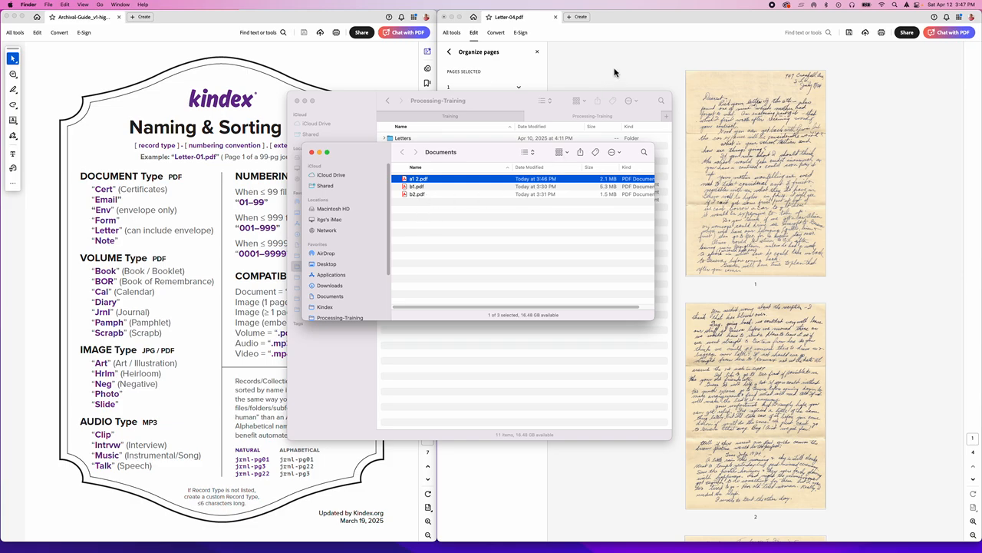
click(680, 55)
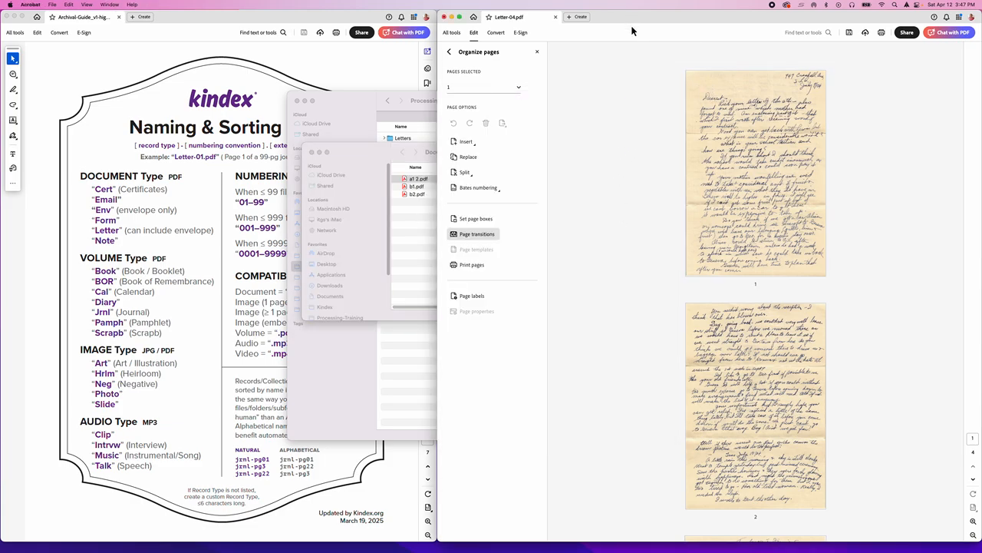
click(424, 210)
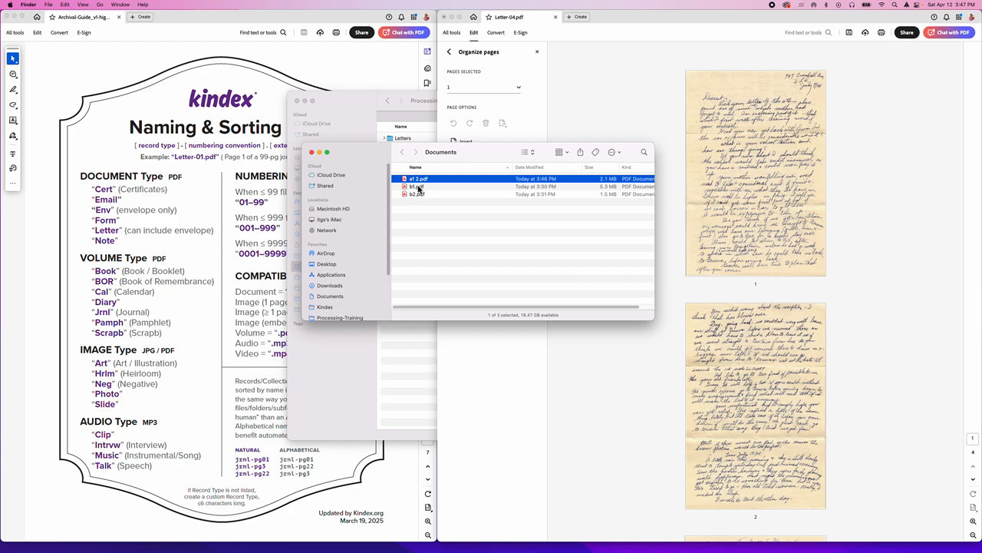
click(432, 222)
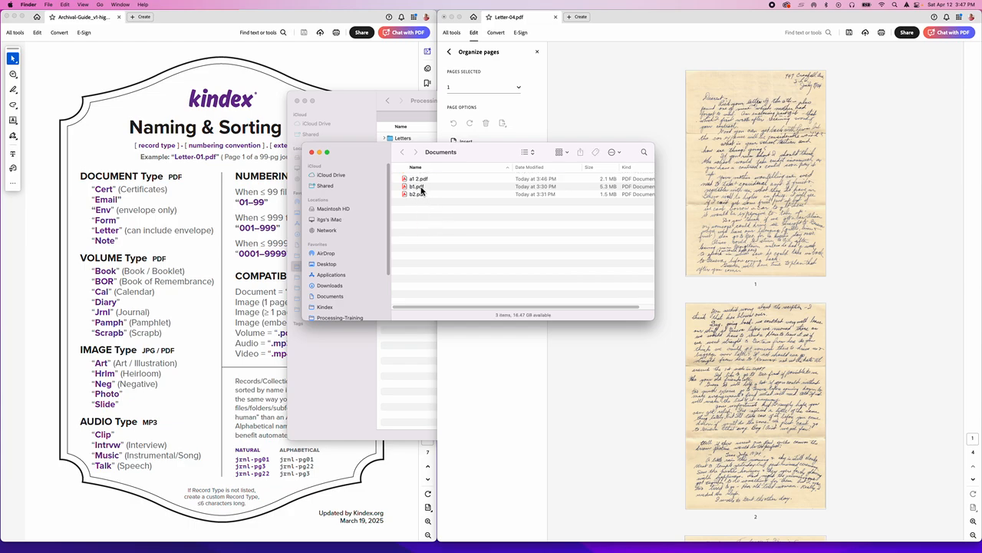
Combine b1.pdf and b2.pdf into a single PDF with the Create PDF quick action, keeping the default file name
click(421, 187)
super+click(411, 186)
super+click(415, 187)
super+click(418, 195)
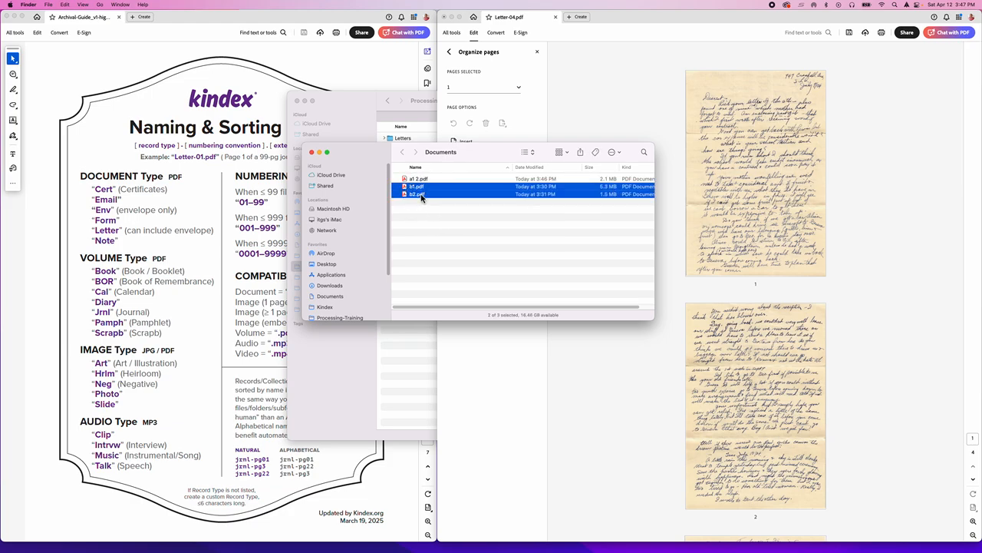
right_click(420, 196)
mouse_move(480, 340)
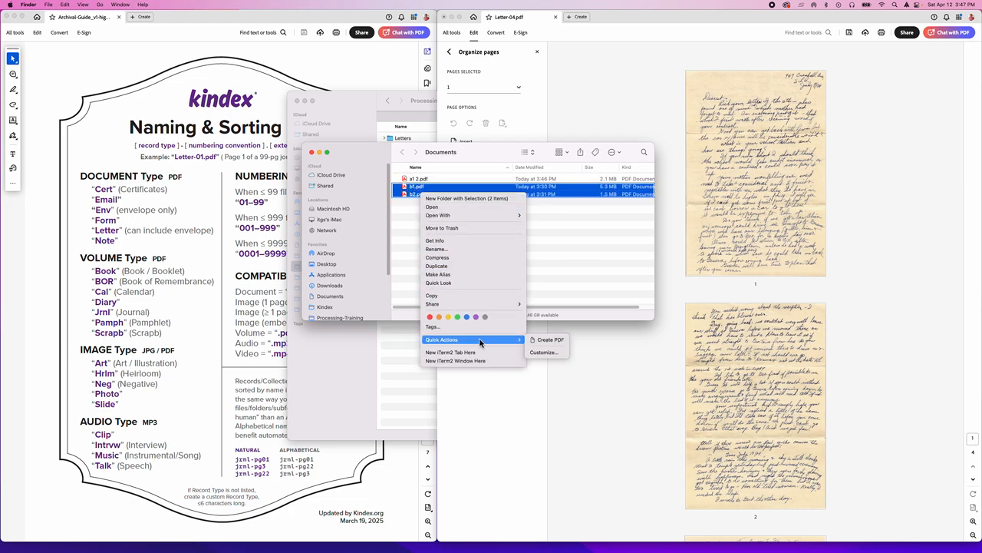
click(551, 340)
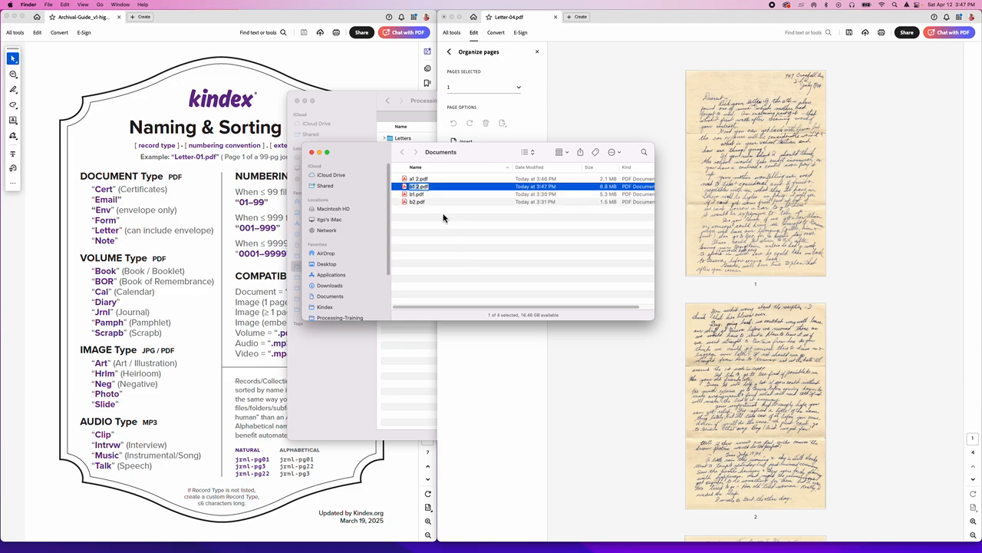
key(Return)
Move the original b1.pdf and b2.pdf files to the Trash
click(425, 195)
super+click(421, 203)
key(super+BackSpace)
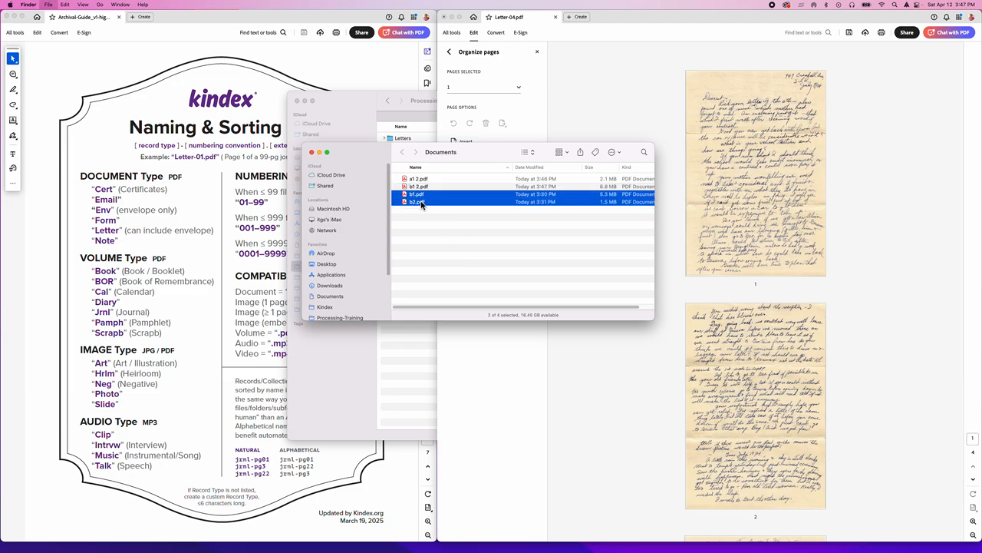
Preview both combined PDFs, a1 2.pdf and b1 2.pdf, to check their pages
click(419, 180)
key(space)
key(space)
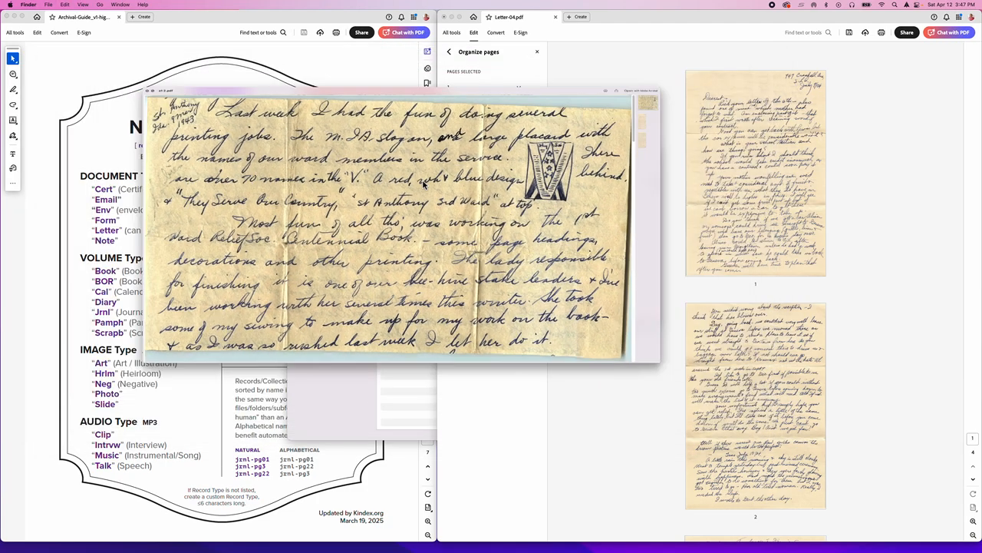
click(424, 188)
key(space)
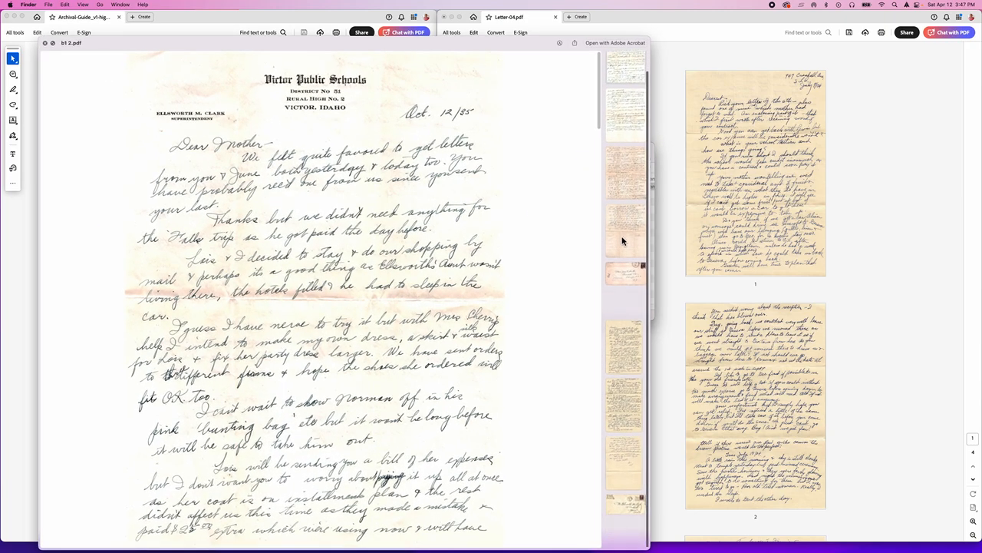
key(space)
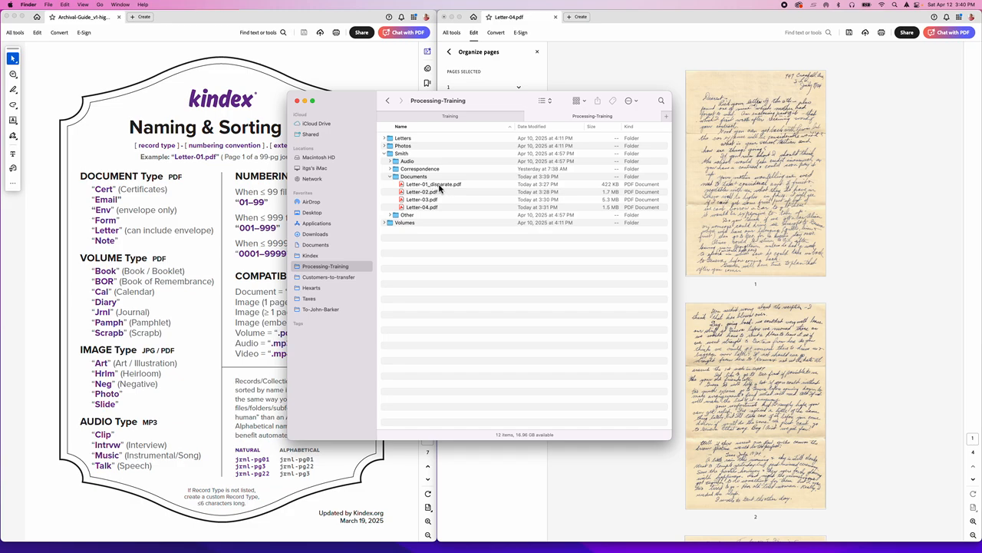
click(436, 186)
right_click(440, 185)
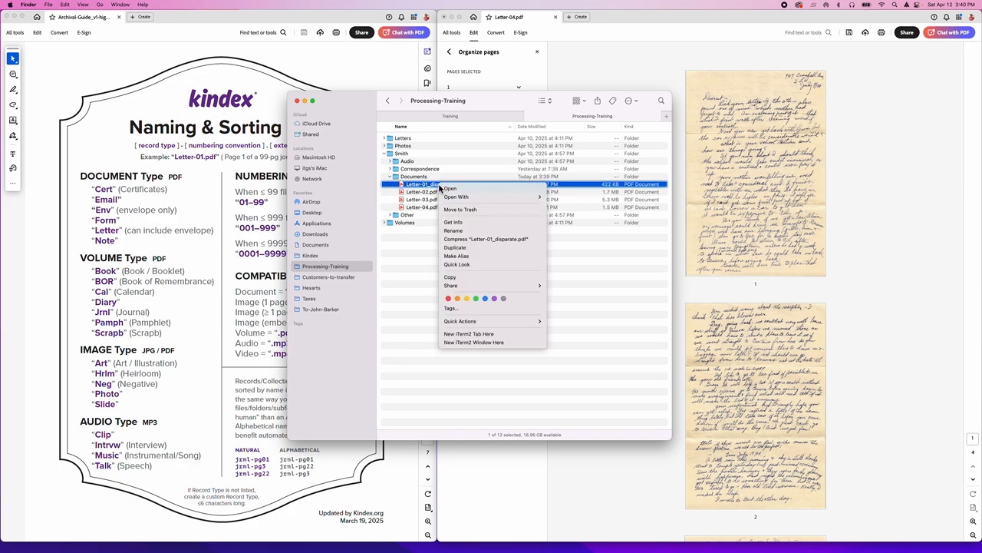
click(472, 230)
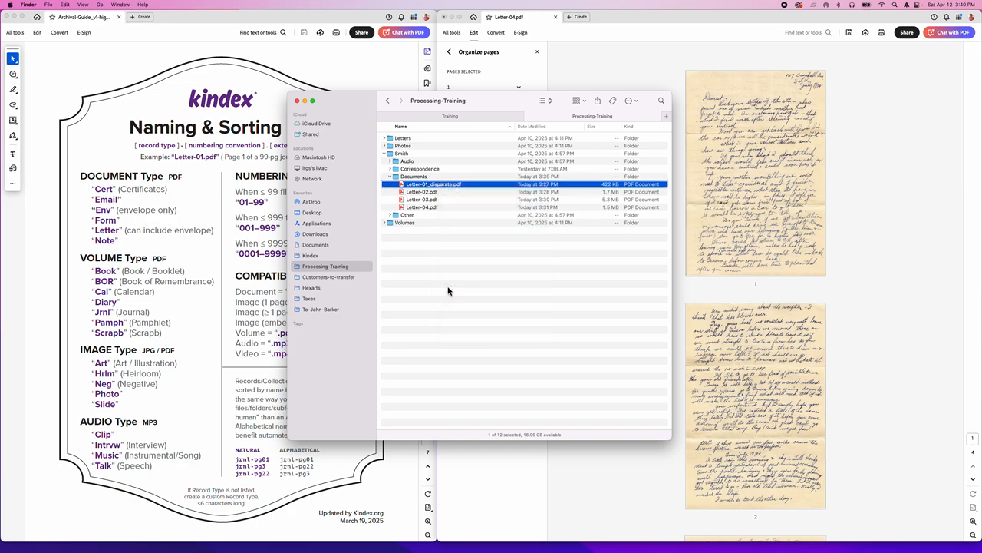
key(Return)
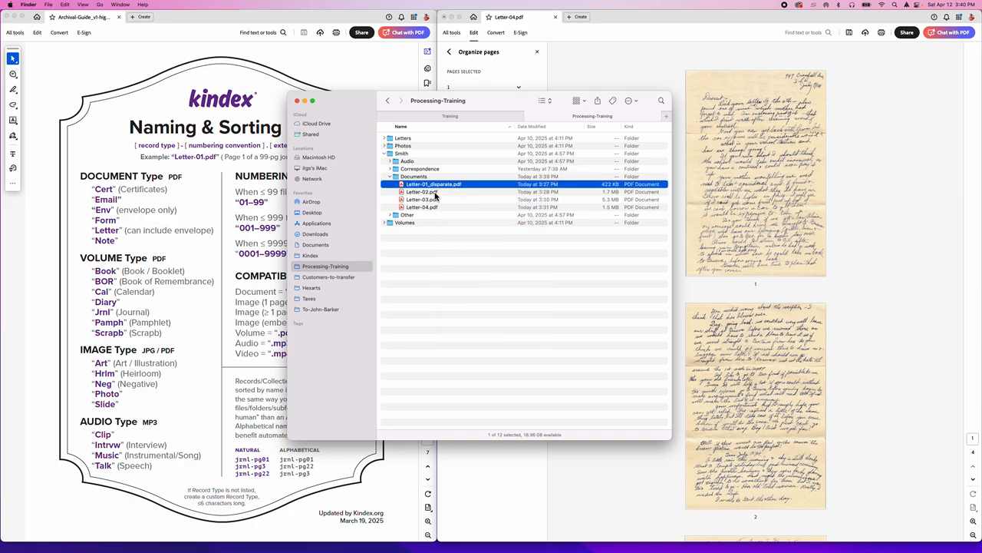
shift+click(428, 208)
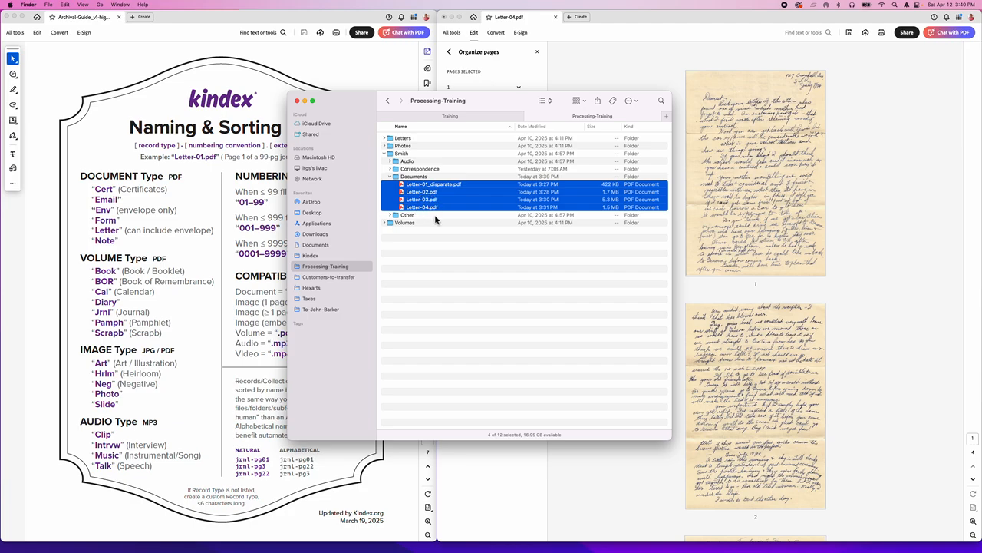
click(435, 220)
Batch rename the four letter PDFs in the Documents folder, replacing the text "-0" with "-00" in their names
click(424, 186)
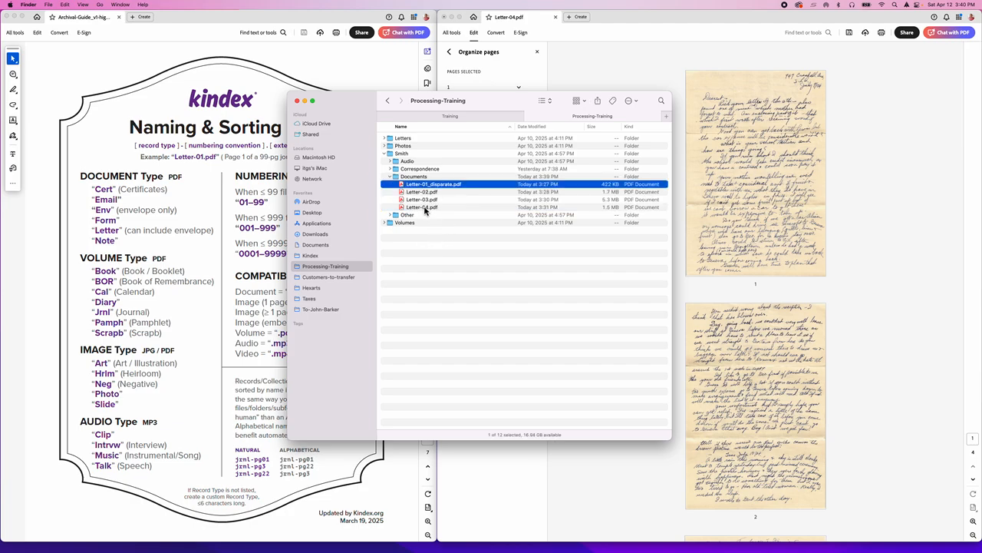
shift+click(425, 209)
right_click(446, 191)
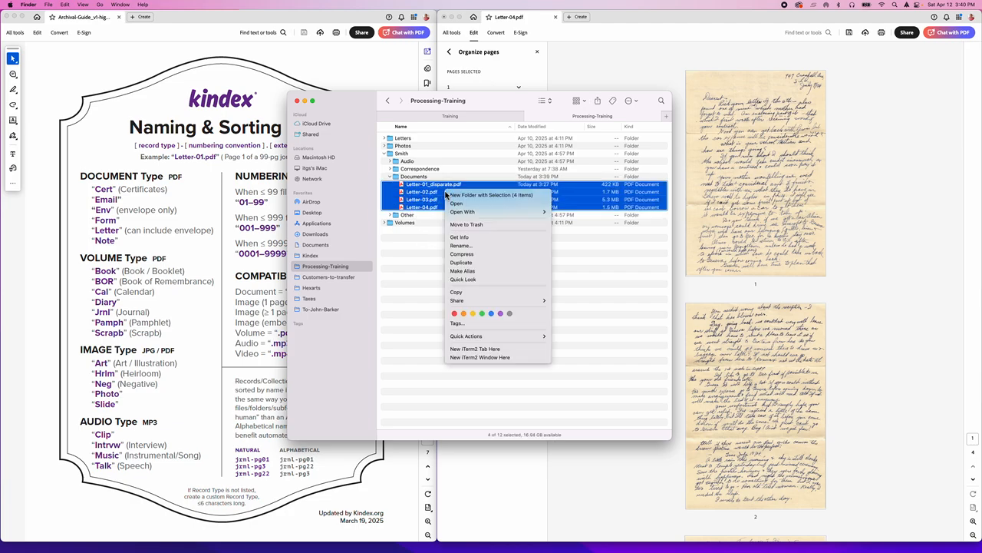
click(469, 245)
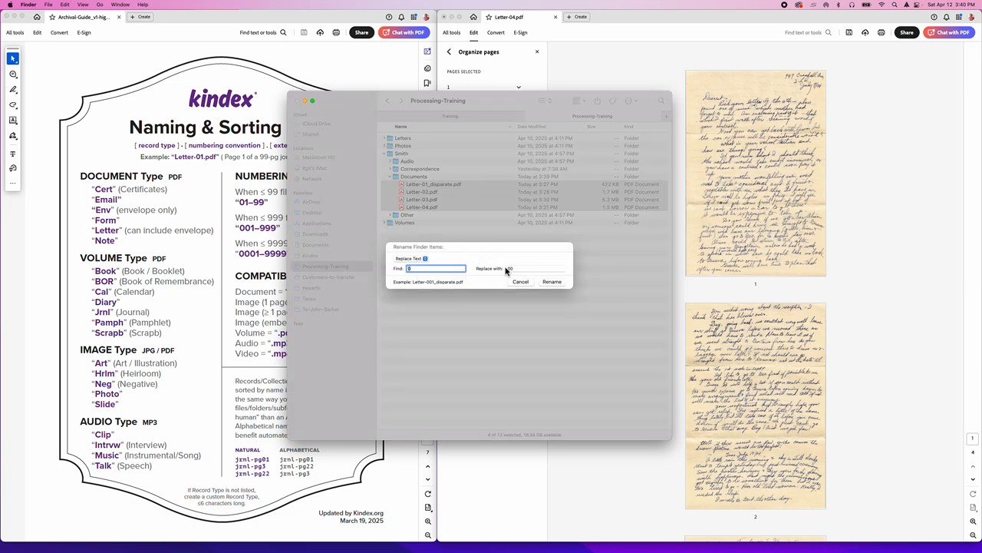
click(427, 260)
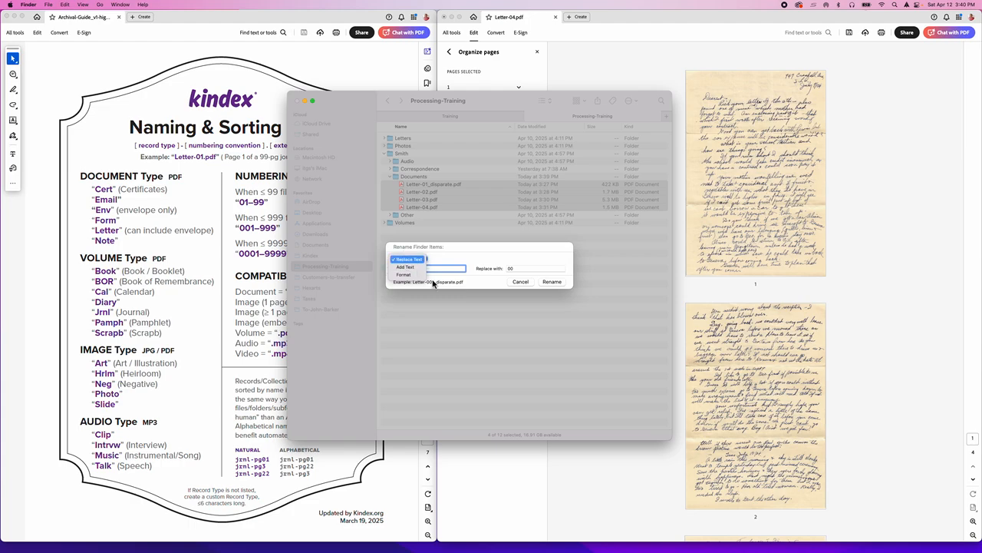
click(414, 260)
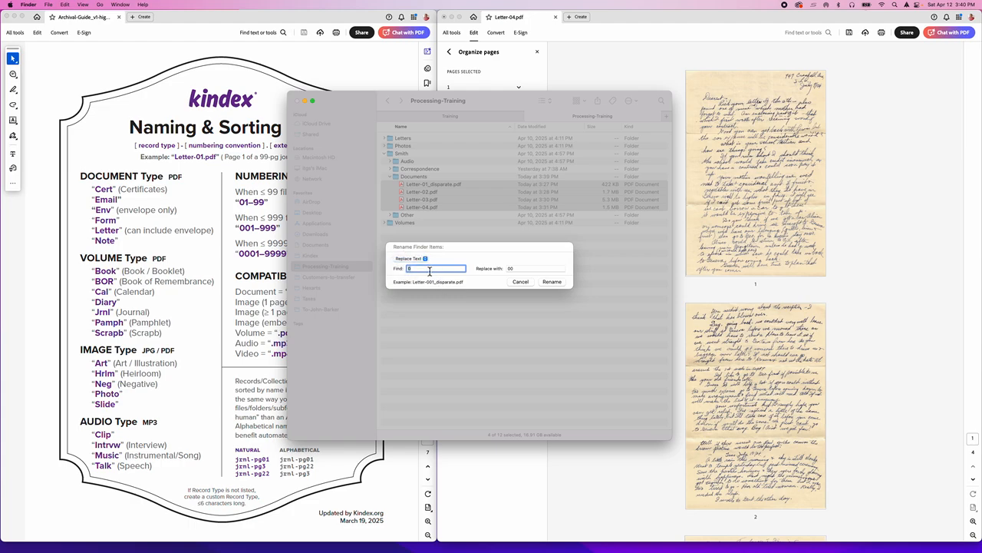
text(-0)
key(Tab)
key(Left)
text(-)
click(561, 284)
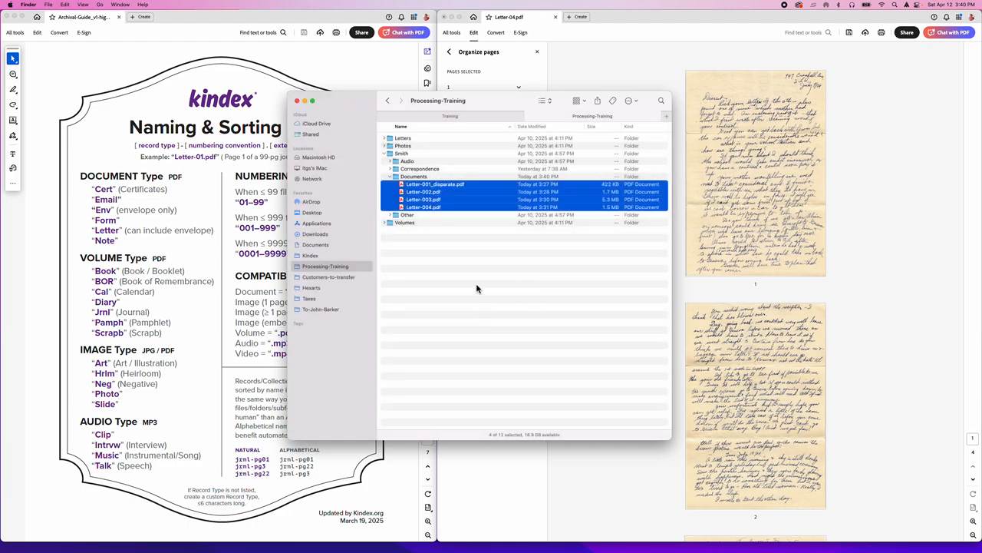
click(453, 261)
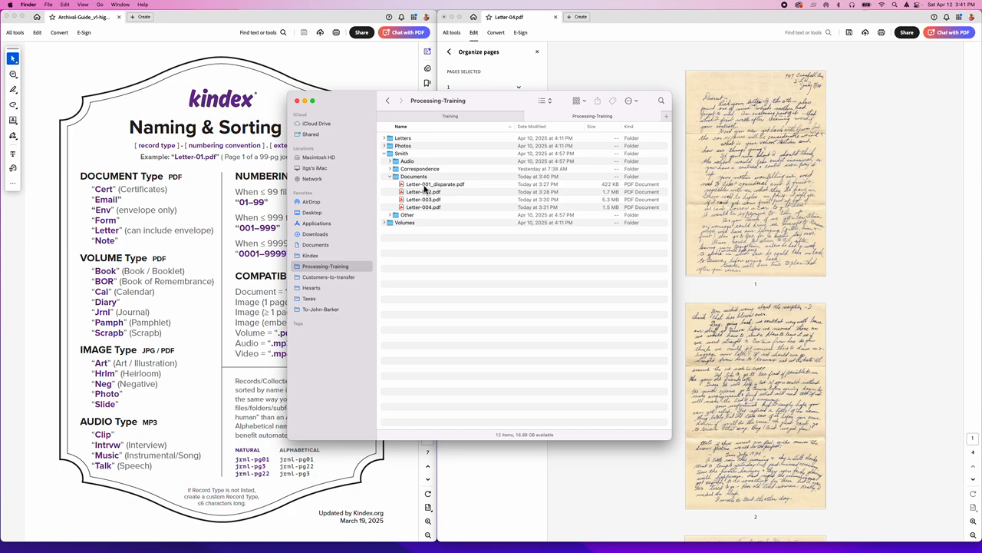
click(426, 185)
shift+click(426, 199)
right_click(429, 201)
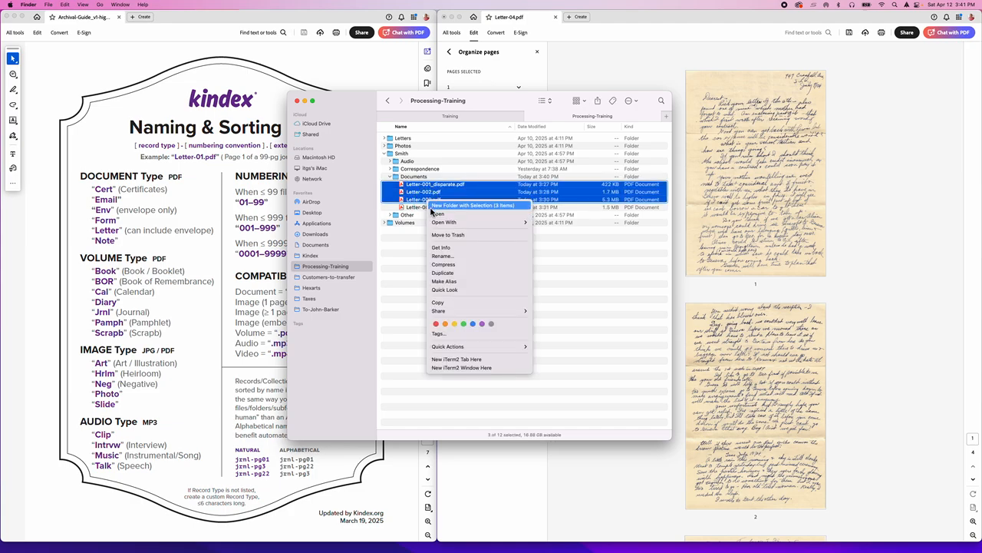
click(453, 256)
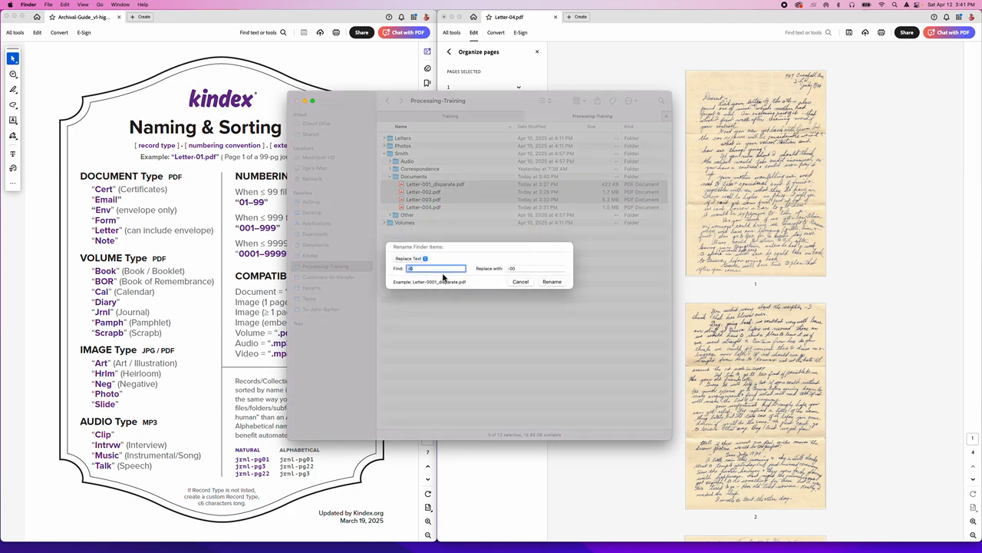
click(520, 281)
click(443, 280)
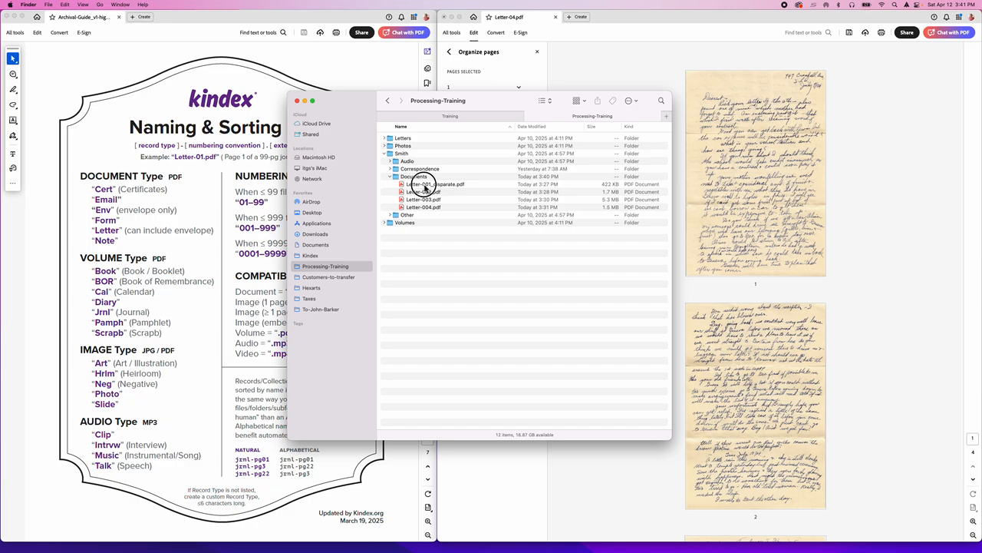
Batch rename the four letter PDFs in the Documents folder by Name and Index format, using "Doc-00" with numbers after the name starting at 6
click(424, 186)
shift+click(429, 207)
right_click(430, 208)
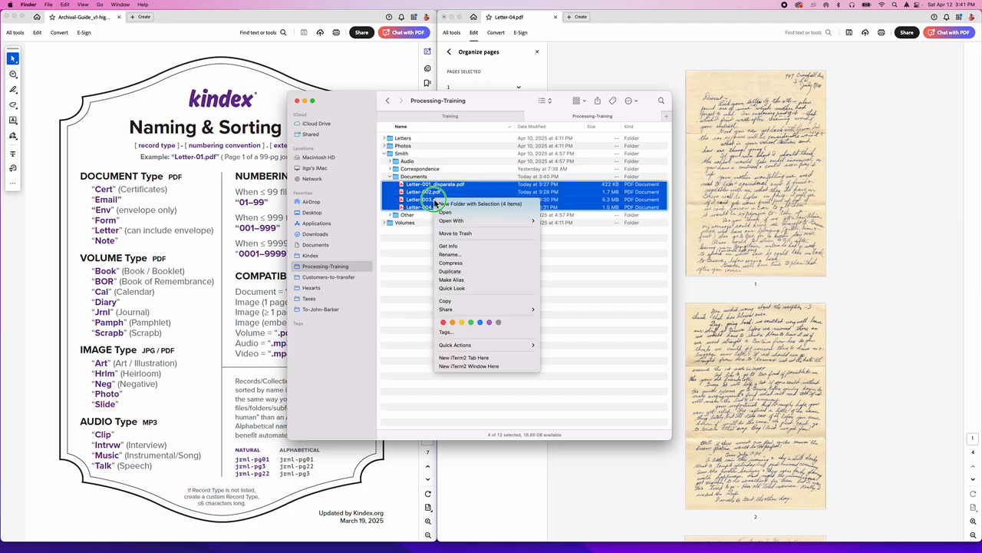
click(457, 255)
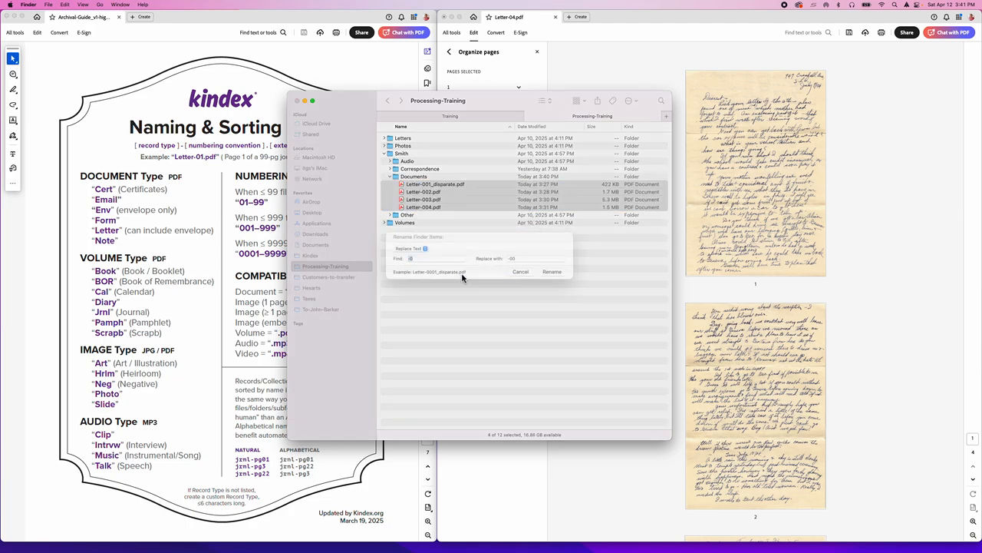
click(422, 261)
click(417, 275)
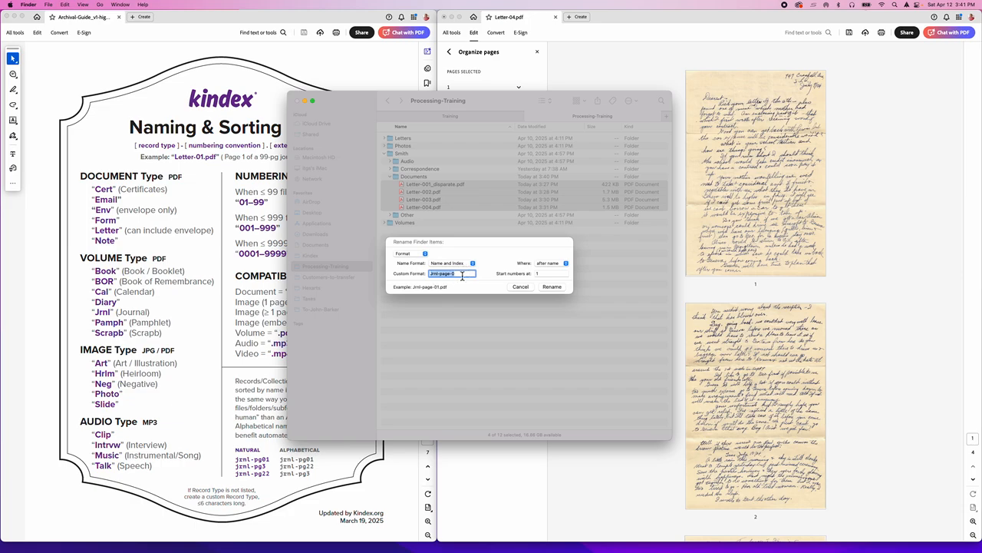
text(Doc-00)
key(Tab)
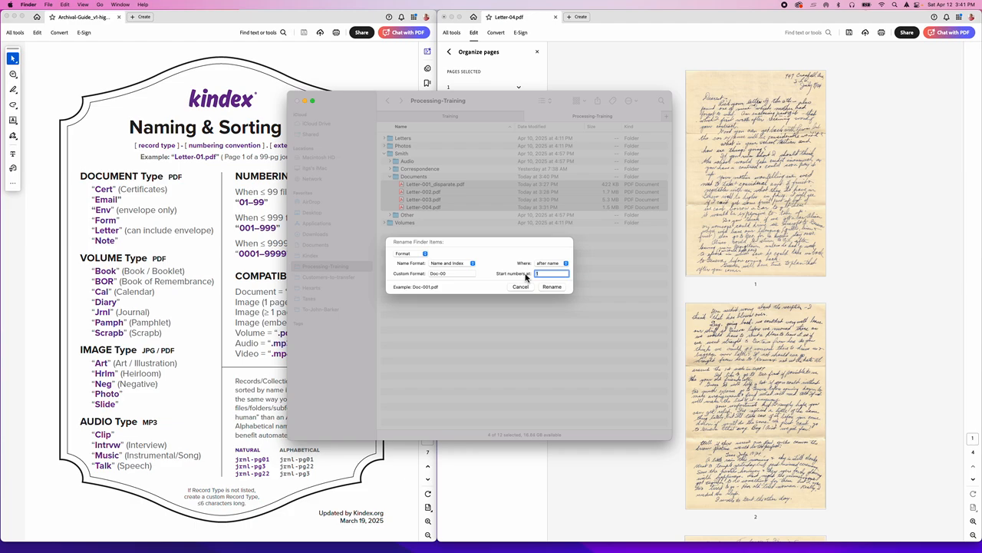
text(7)
drag(547, 274, 533, 276)
text(6)
click(552, 286)
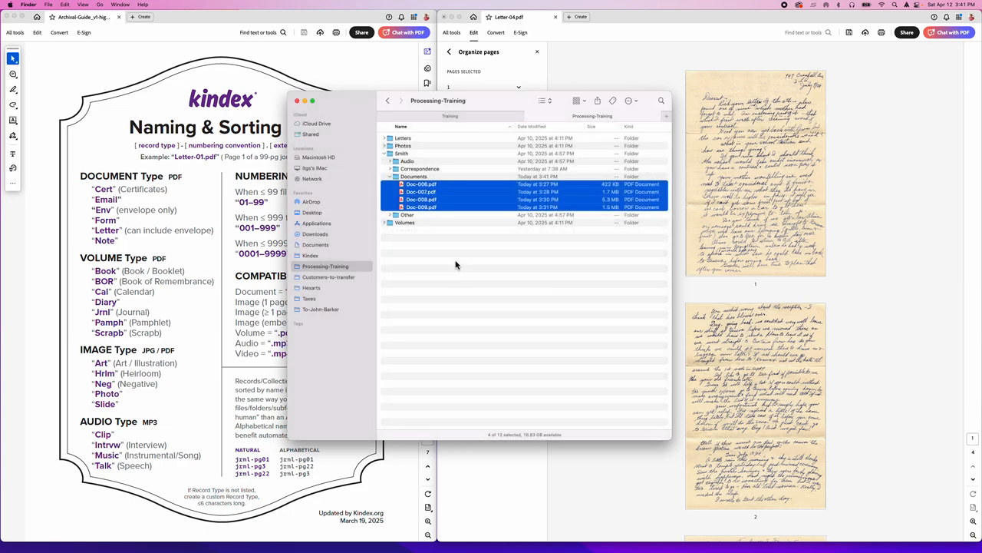
click(459, 267)
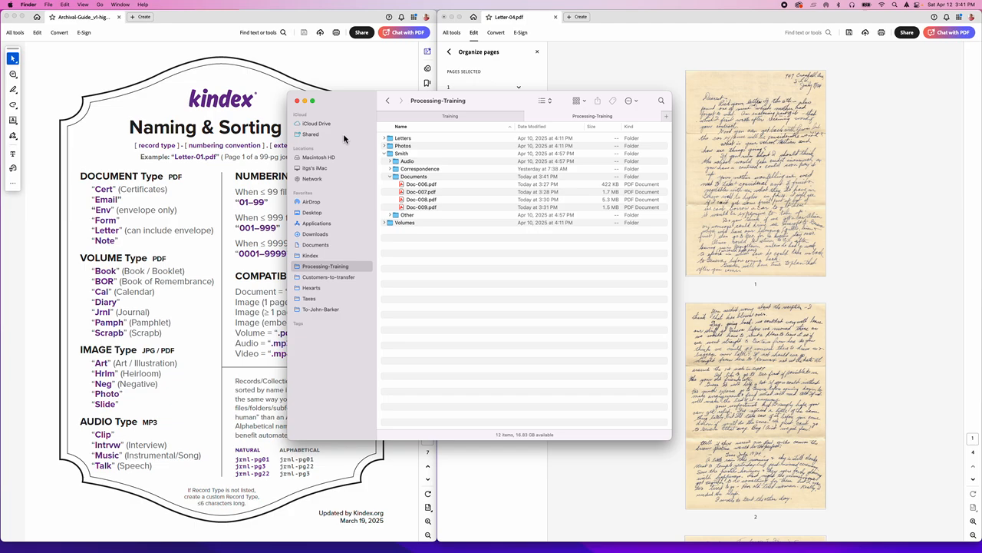
Batch rename the four Doc PDFs by adding the text "Letter-" before their names
click(428, 188)
shift+click(432, 209)
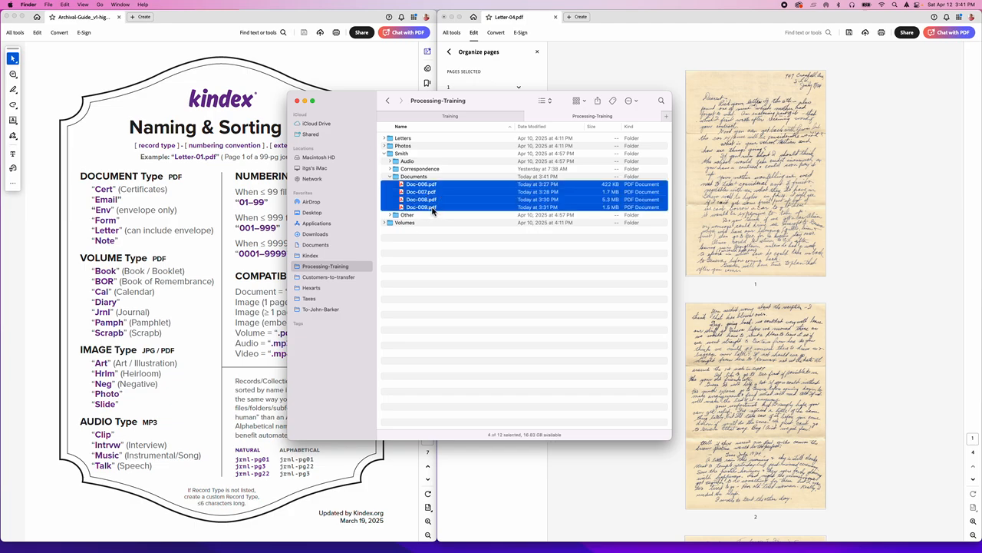
right_click(432, 209)
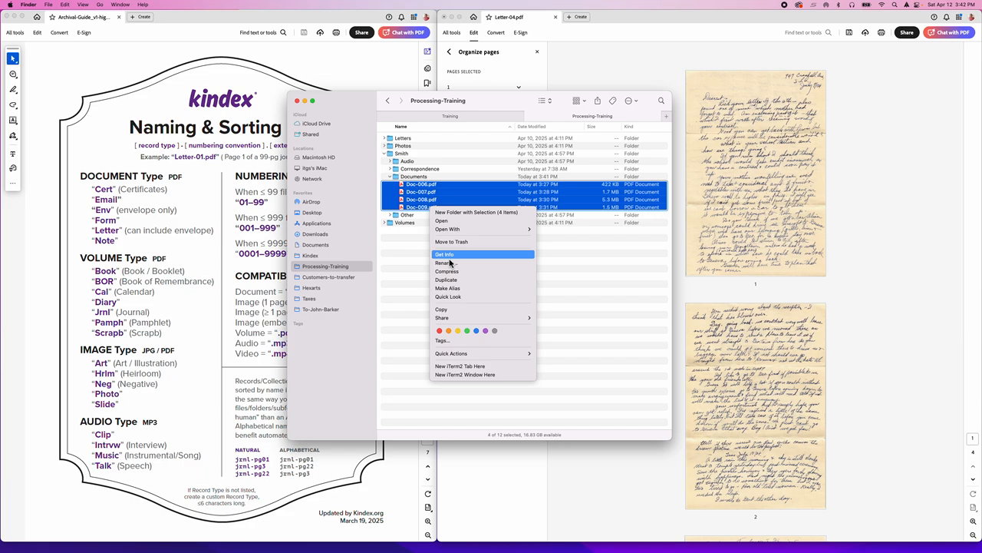
click(446, 263)
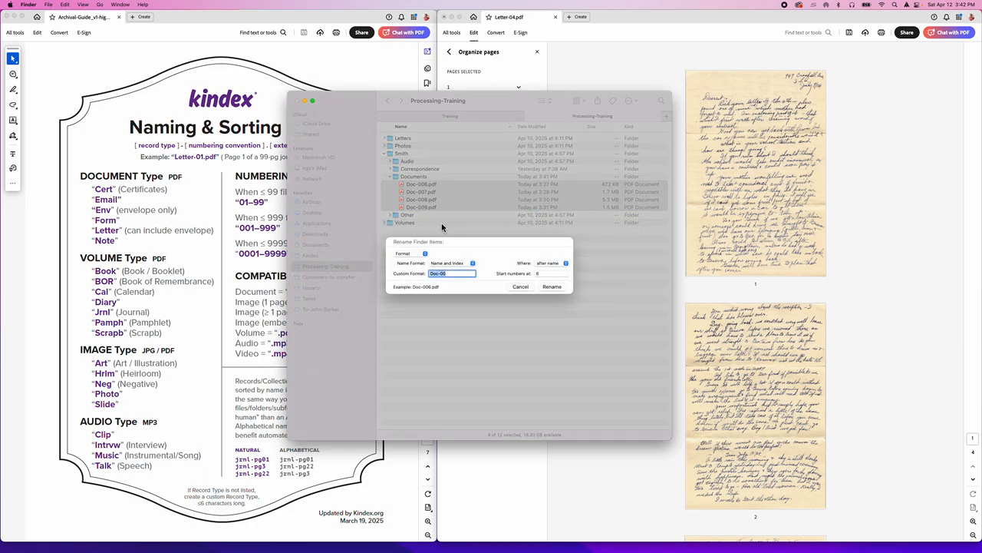
click(424, 254)
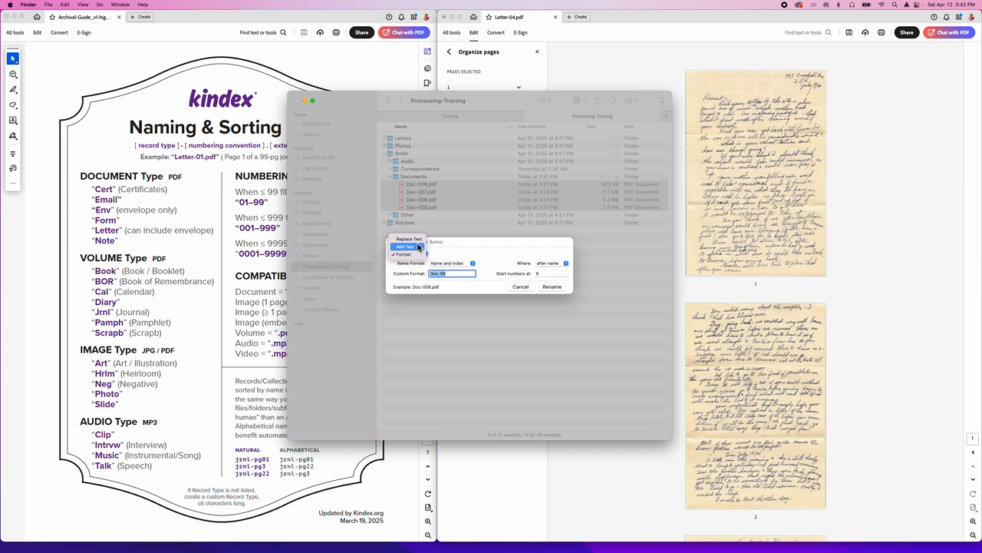
click(415, 246)
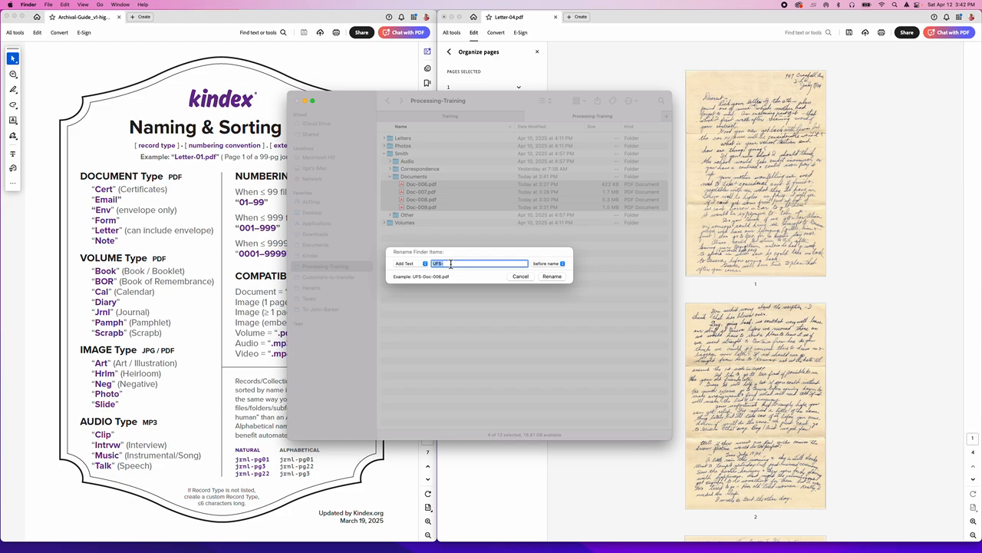
text(Letter-)
click(551, 277)
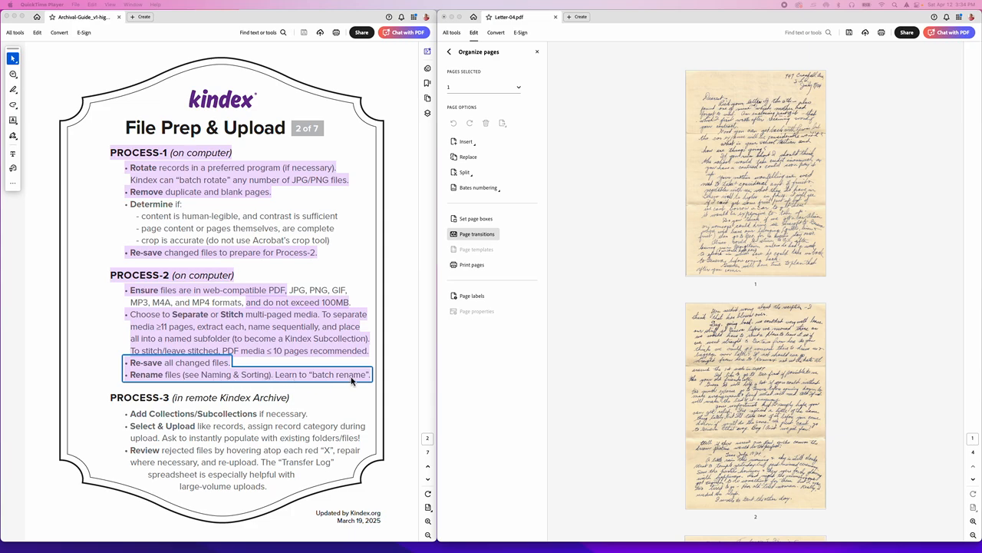
Show the Naming & Sorting page of the Kindex archival guide
scroll(350, 381, down, 3)
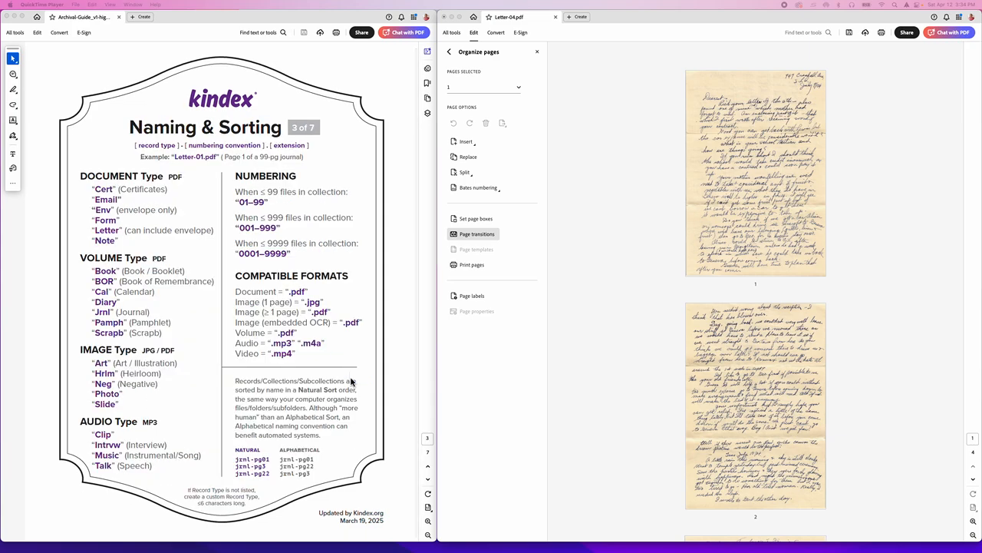